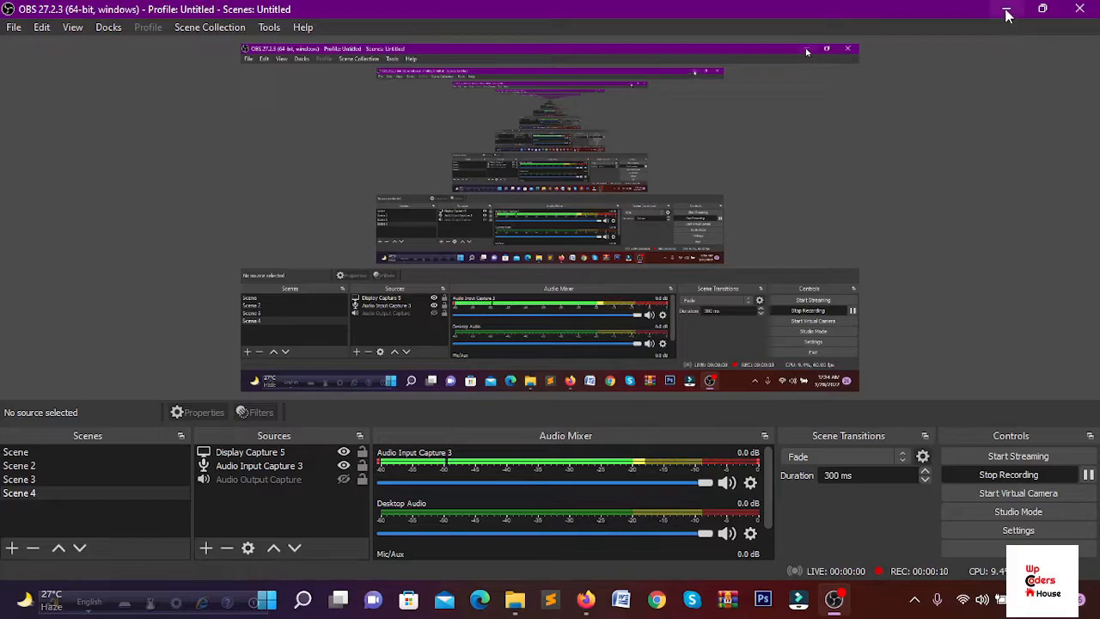
# Search the Elementor widgets for "flip" and add a Flip Box to the first column of the empty three-column section
pyautogui.moveTo(774, 288)
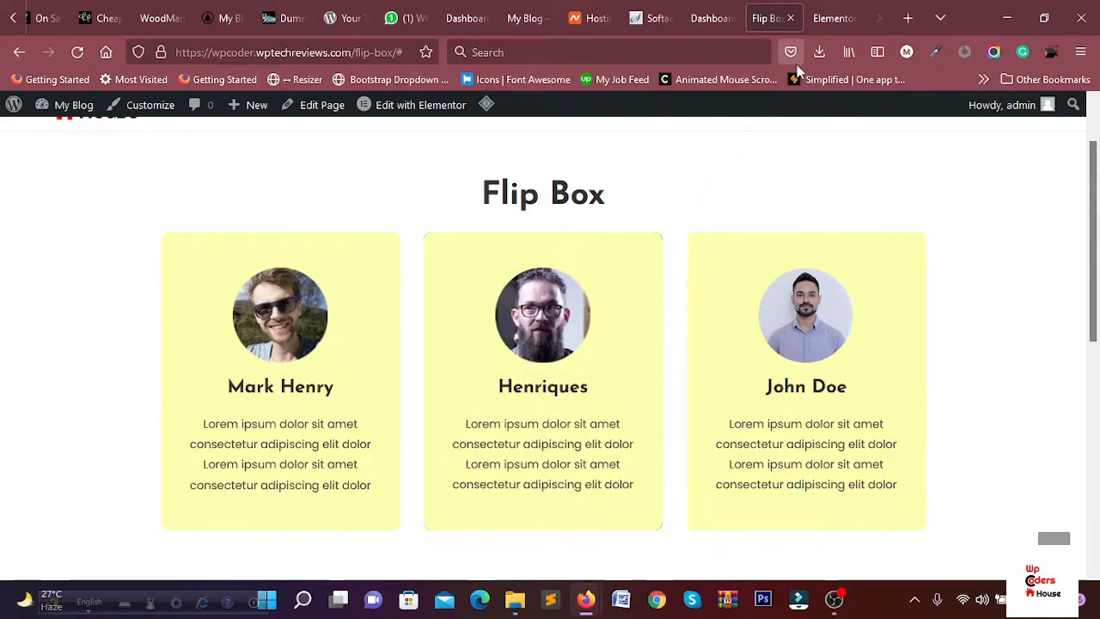
pyautogui.click(821, 22)
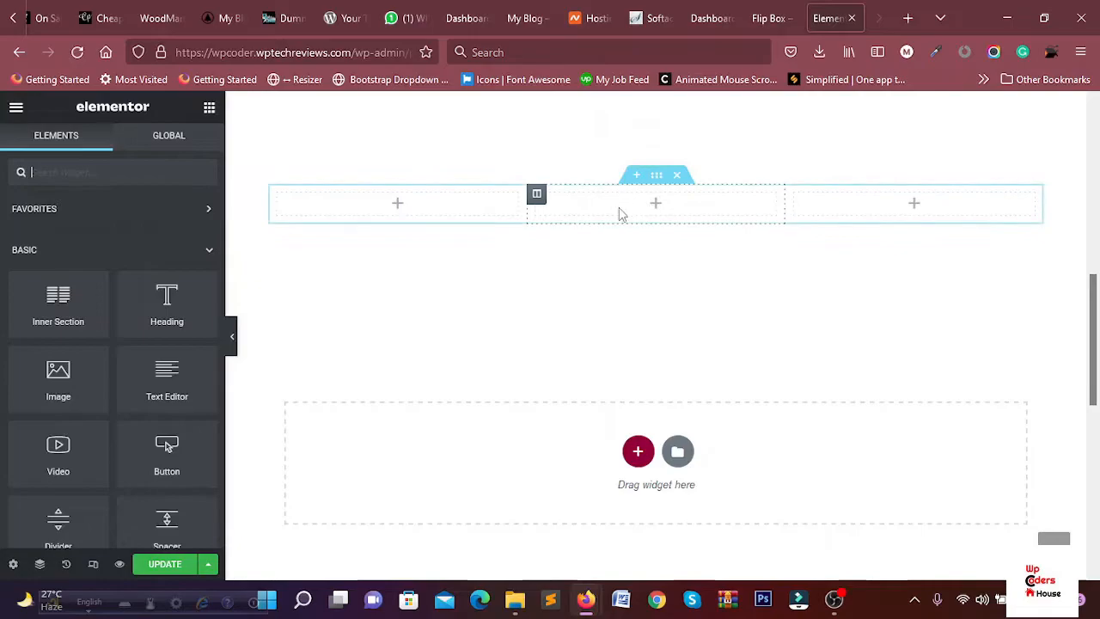
pyautogui.click(770, 19)
pyautogui.click(828, 18)
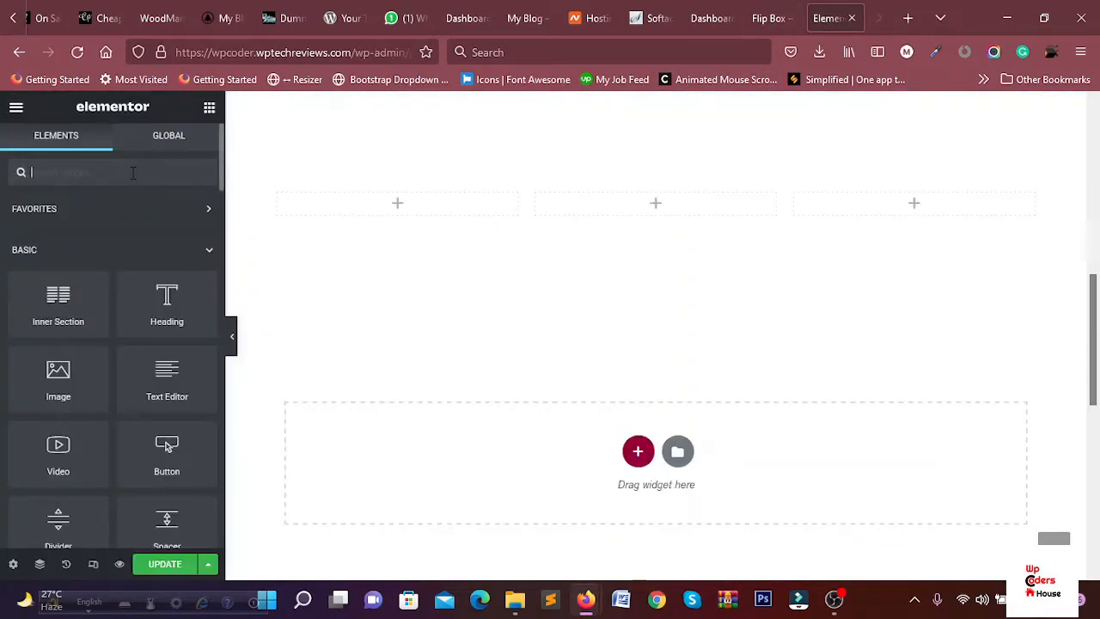
pyautogui.write('f')
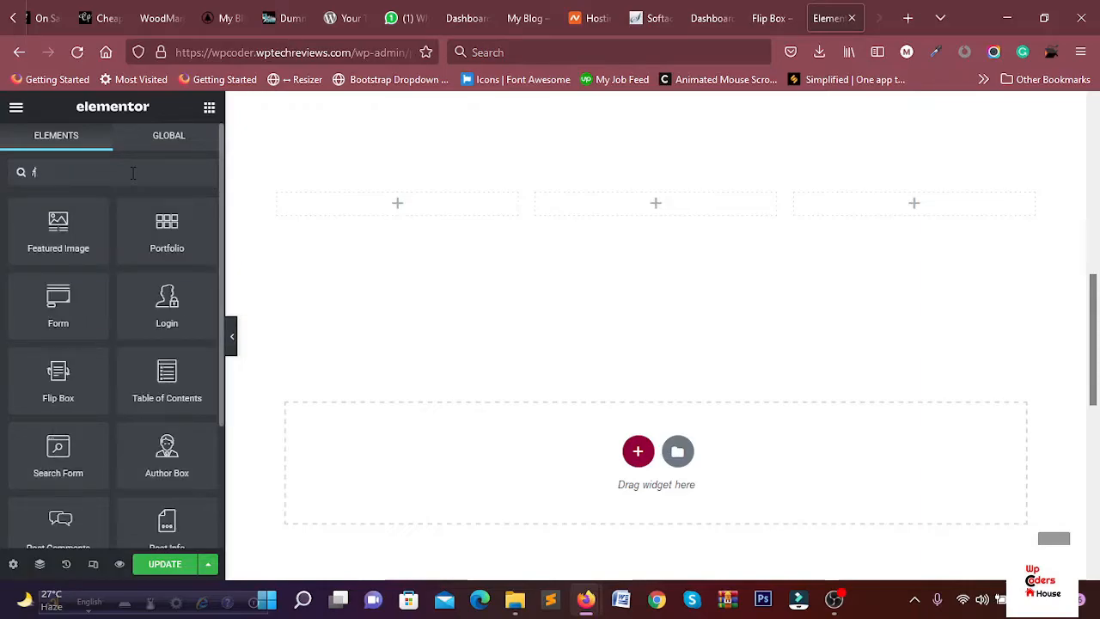
pyautogui.write('lip')
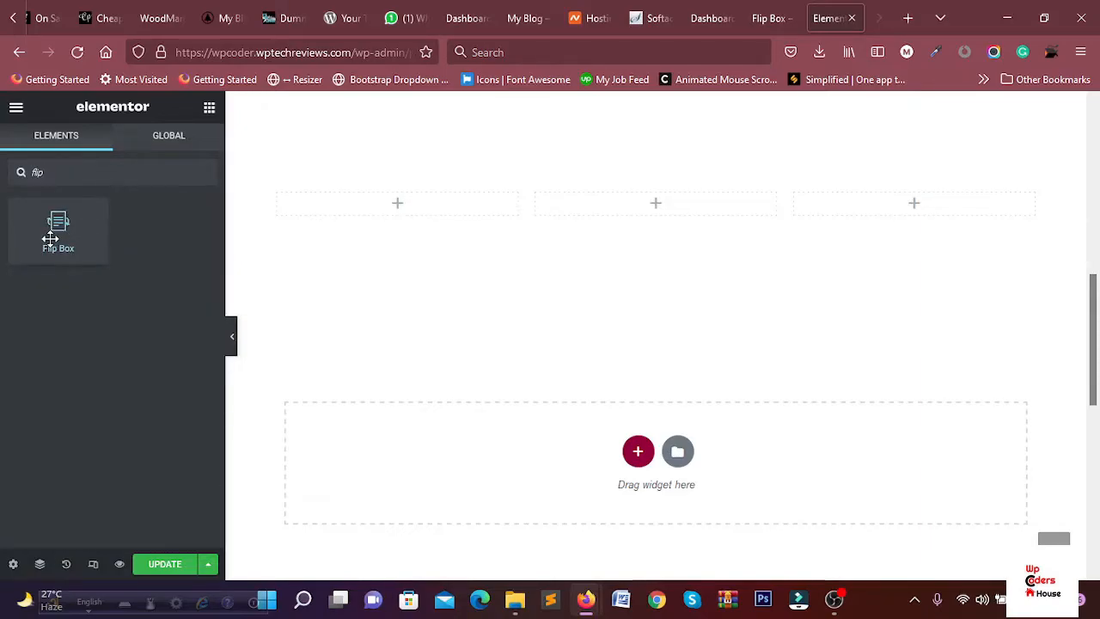
pyautogui.moveTo(49, 237); pyautogui.dragTo(427, 207)
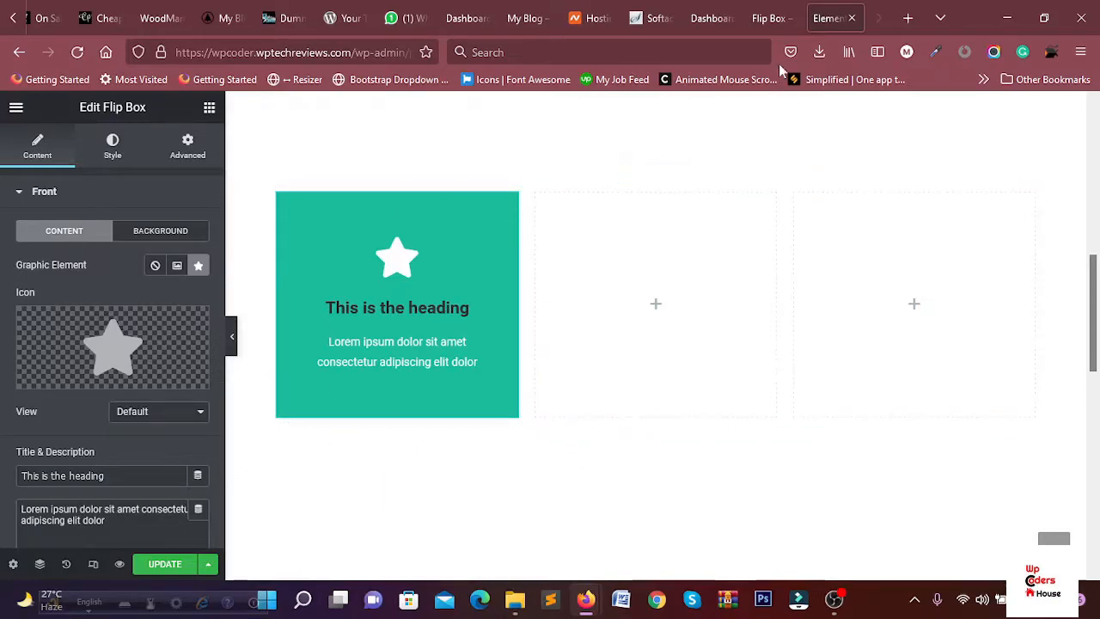
# Switch the flip box's front graphic element to an image and insert client-2.png from the media library
pyautogui.click(777, 22)
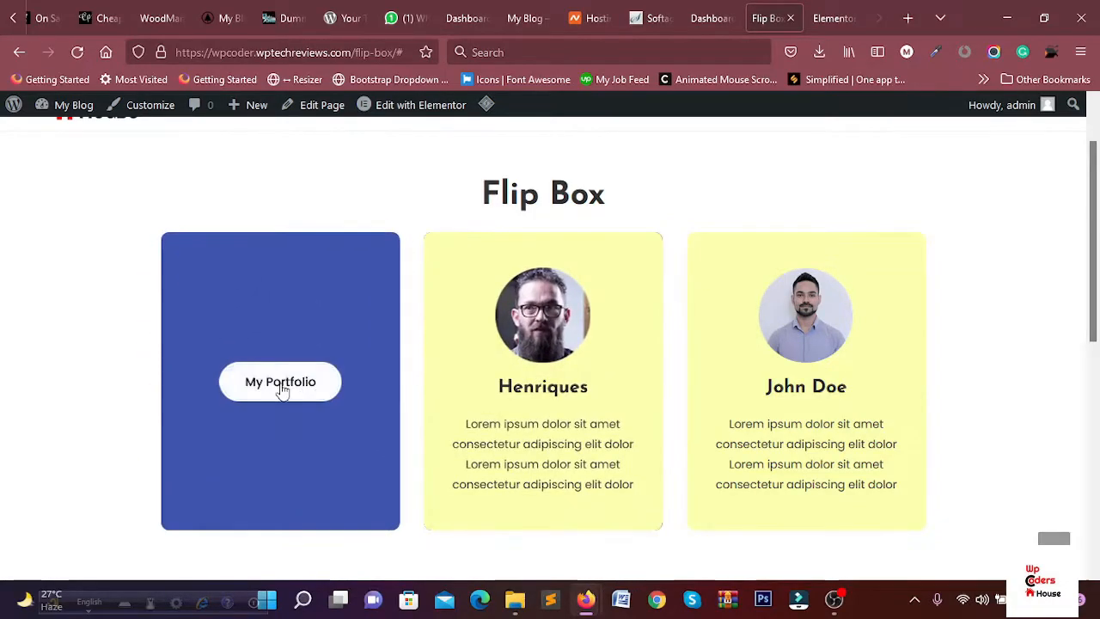
pyautogui.click(824, 23)
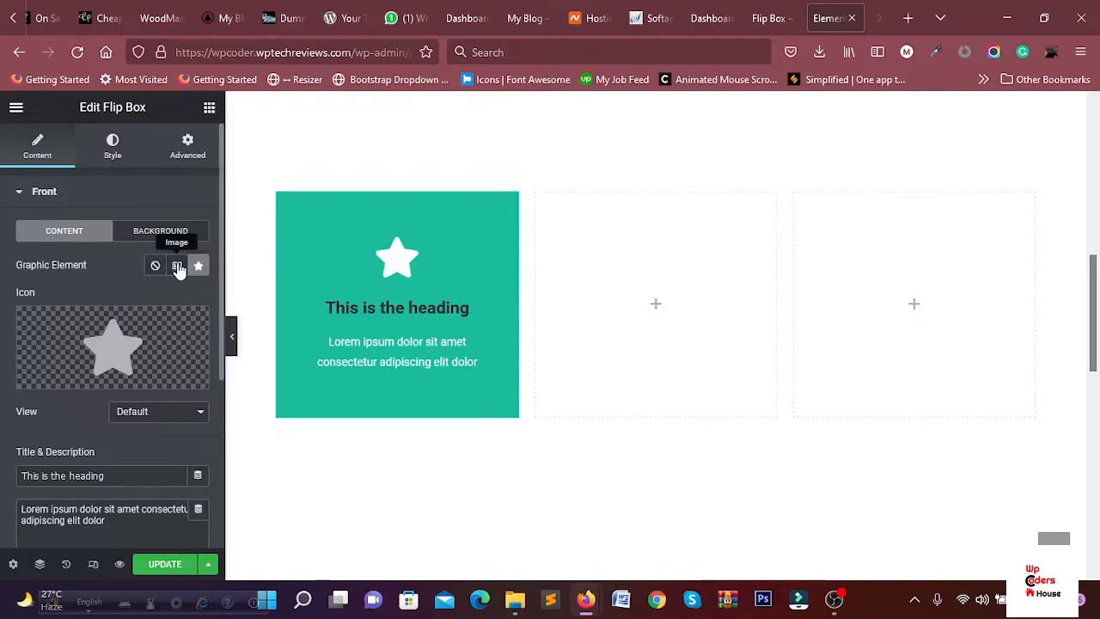
pyautogui.click(150, 325)
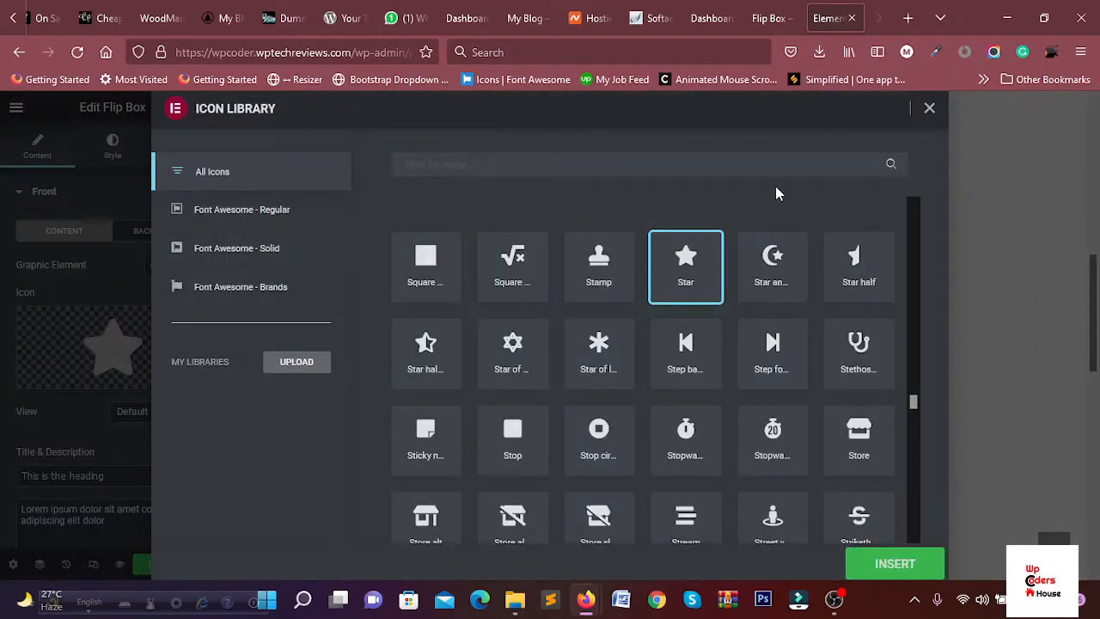
pyautogui.click(930, 111)
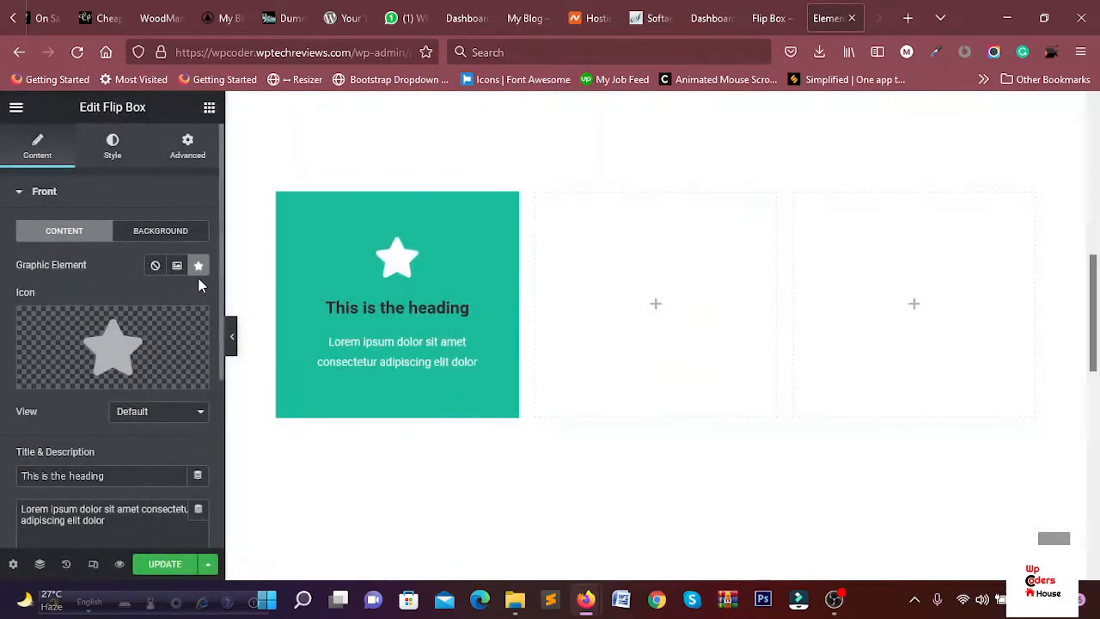
pyautogui.click(177, 266)
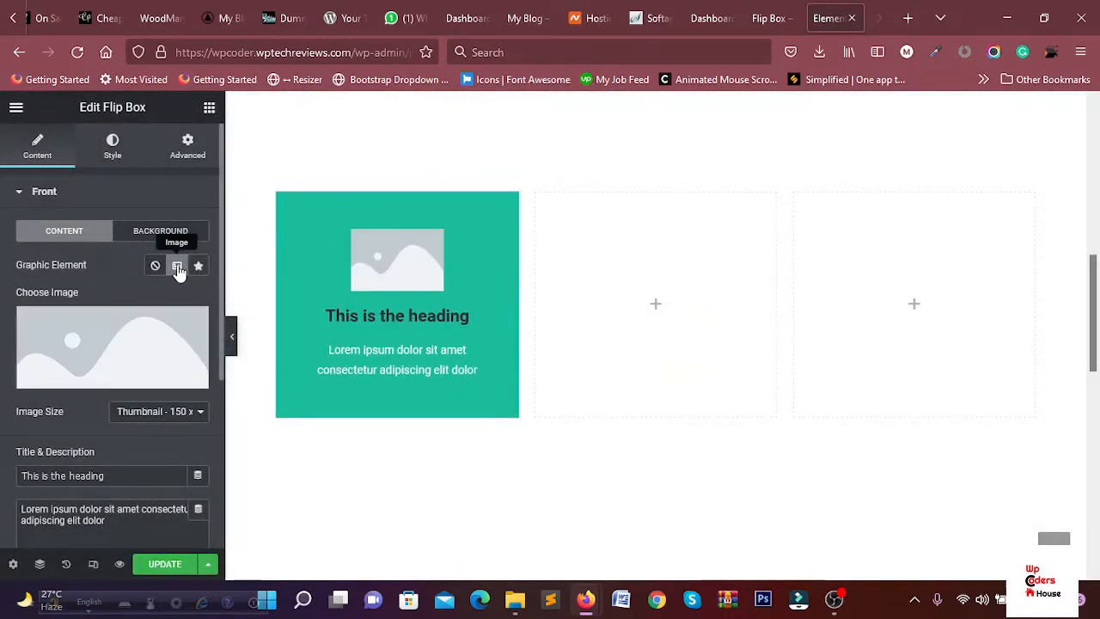
pyautogui.click(157, 340)
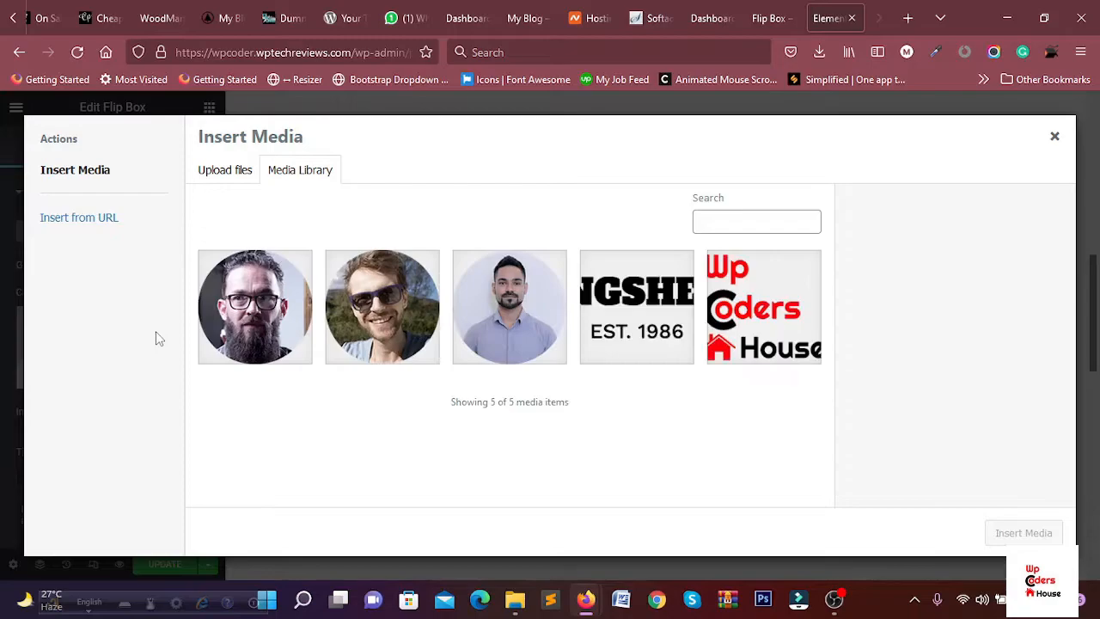
pyautogui.click(778, 18)
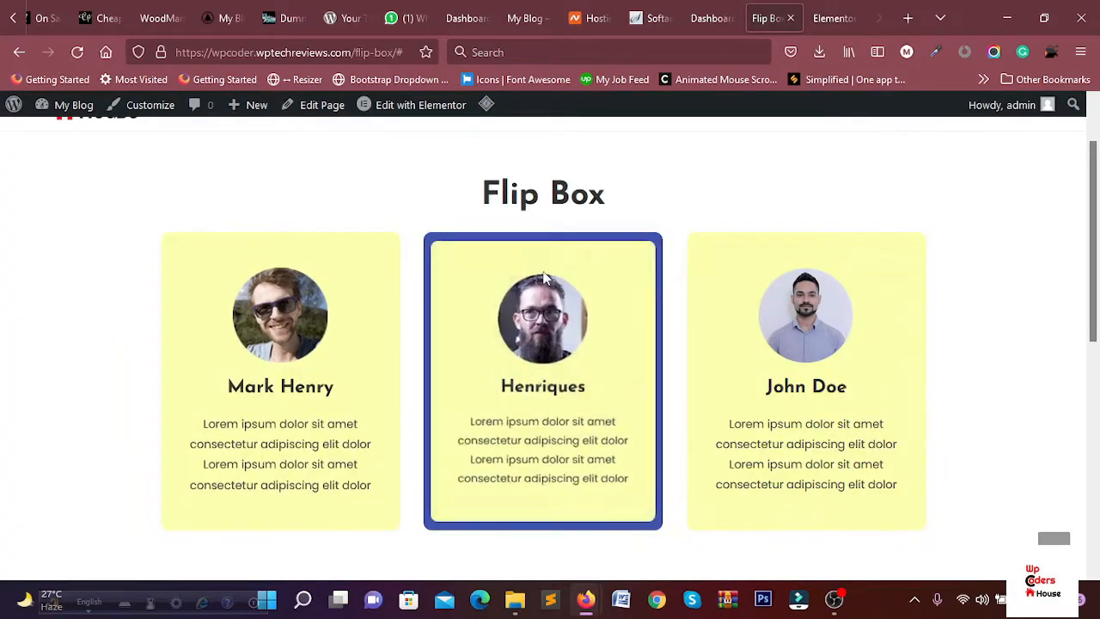
pyautogui.click(827, 19)
pyautogui.click(380, 317)
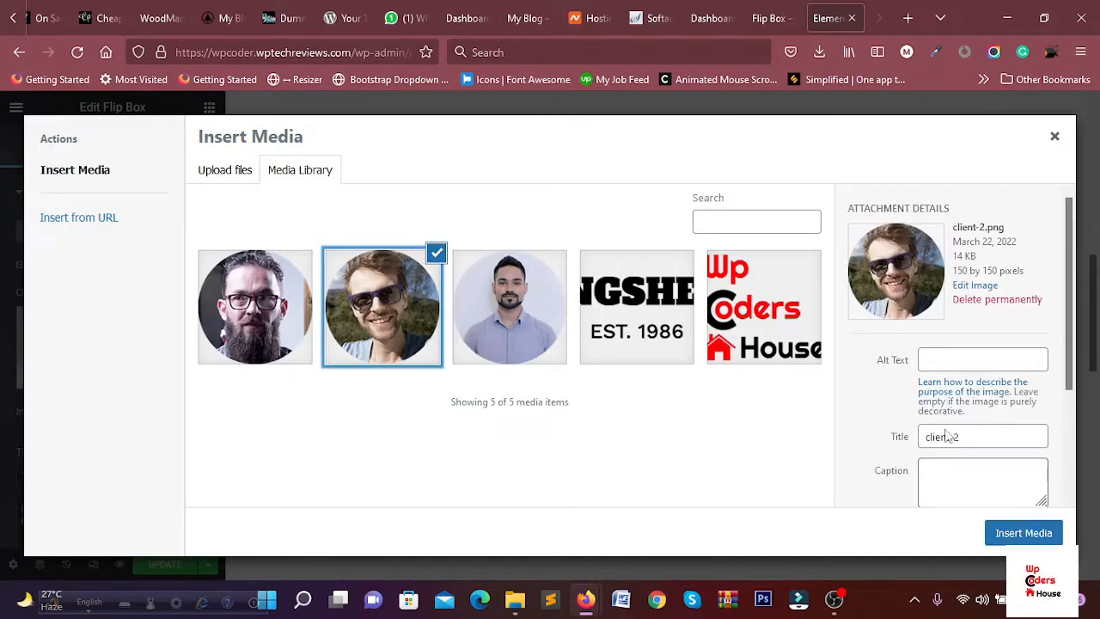
pyautogui.click(1008, 538)
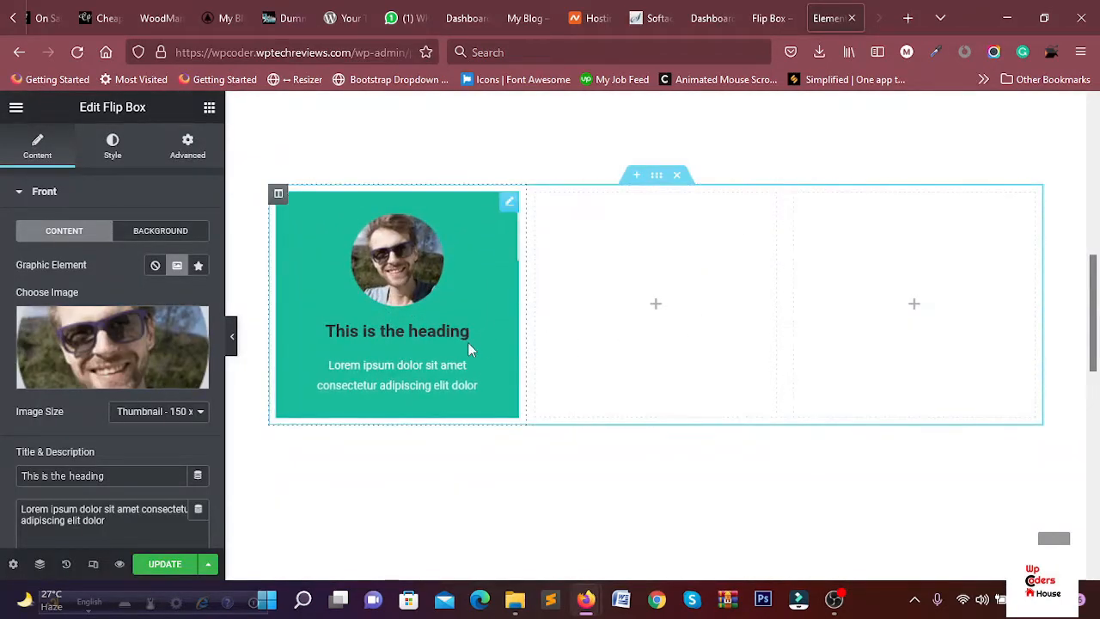
# Replace the front side's title with the person's full name as shown on the first card of the reference page
pyautogui.tripleClick(66, 470)
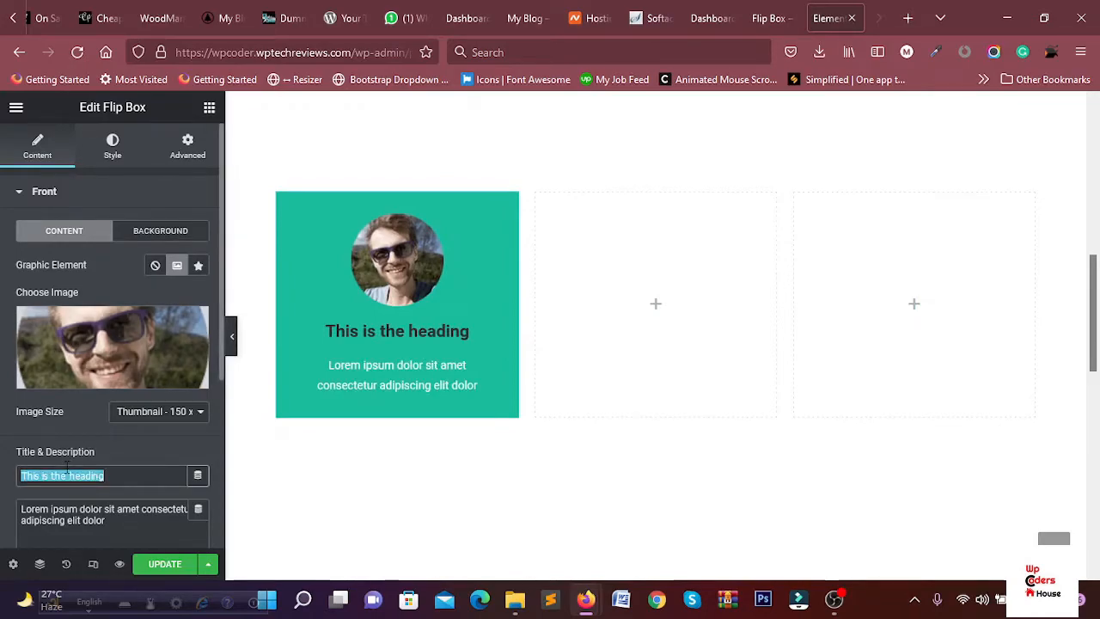
pyautogui.click(731, 21)
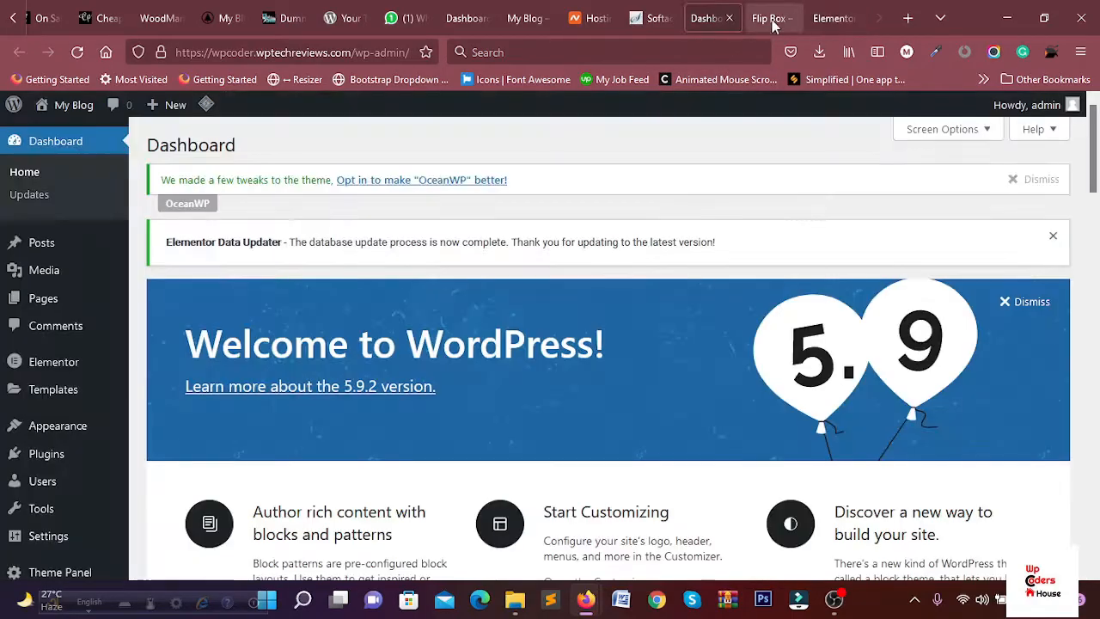
pyautogui.click(773, 24)
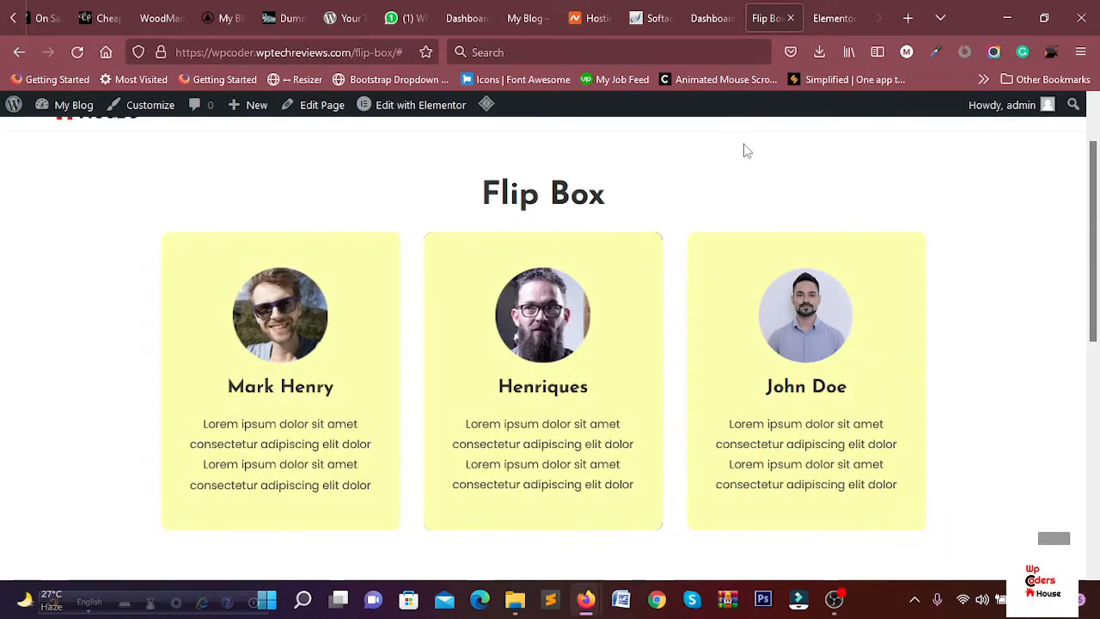
pyautogui.click(827, 24)
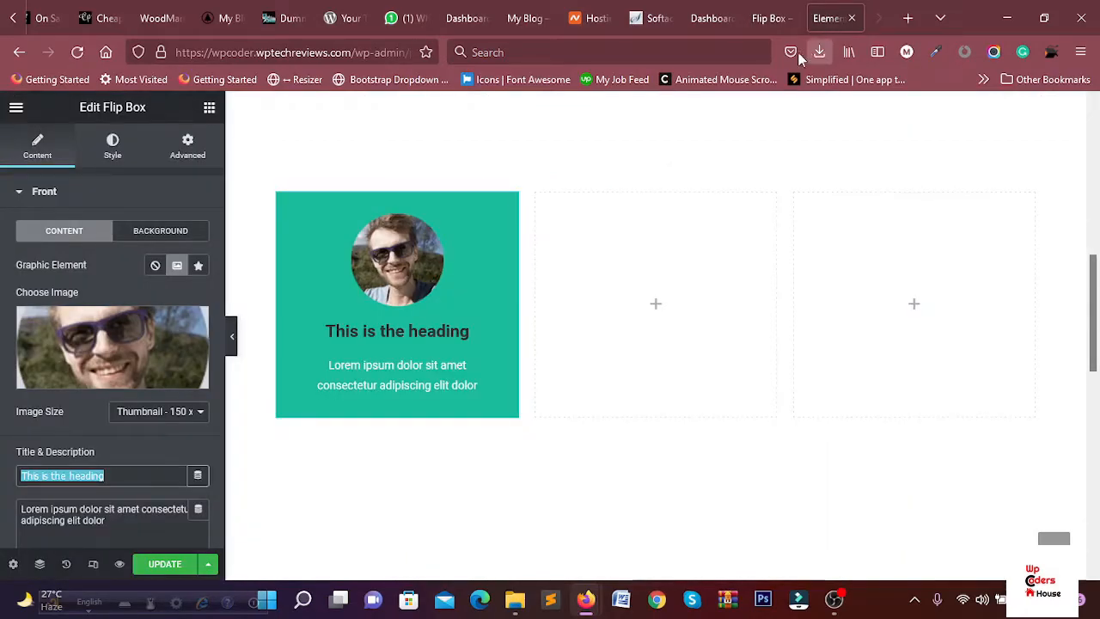
pyautogui.write('Ma')
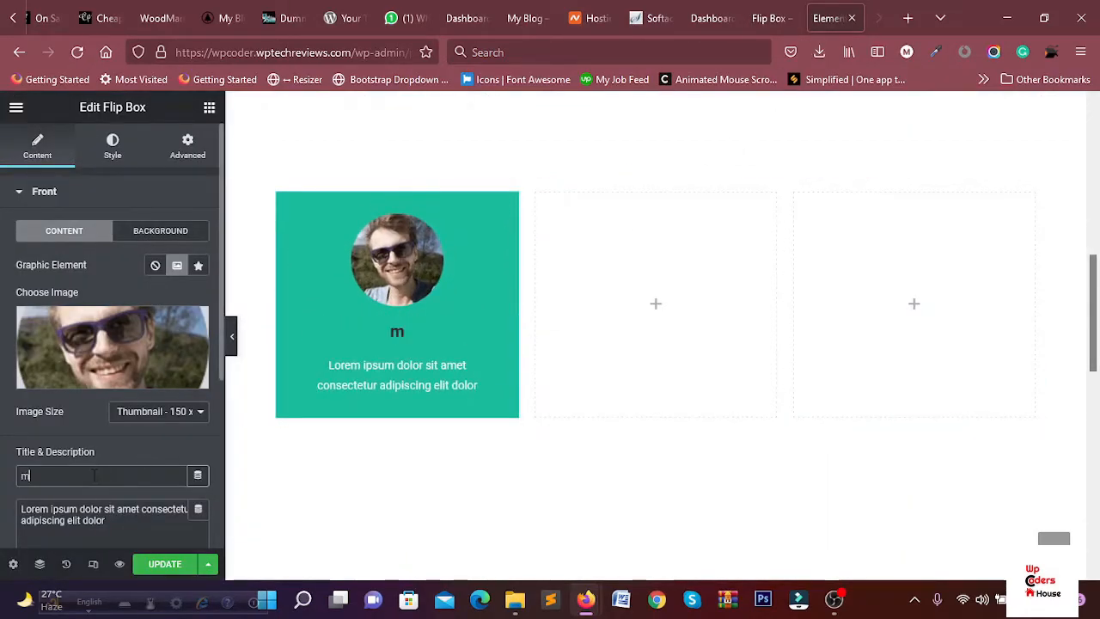
pyautogui.write('rk Henry')
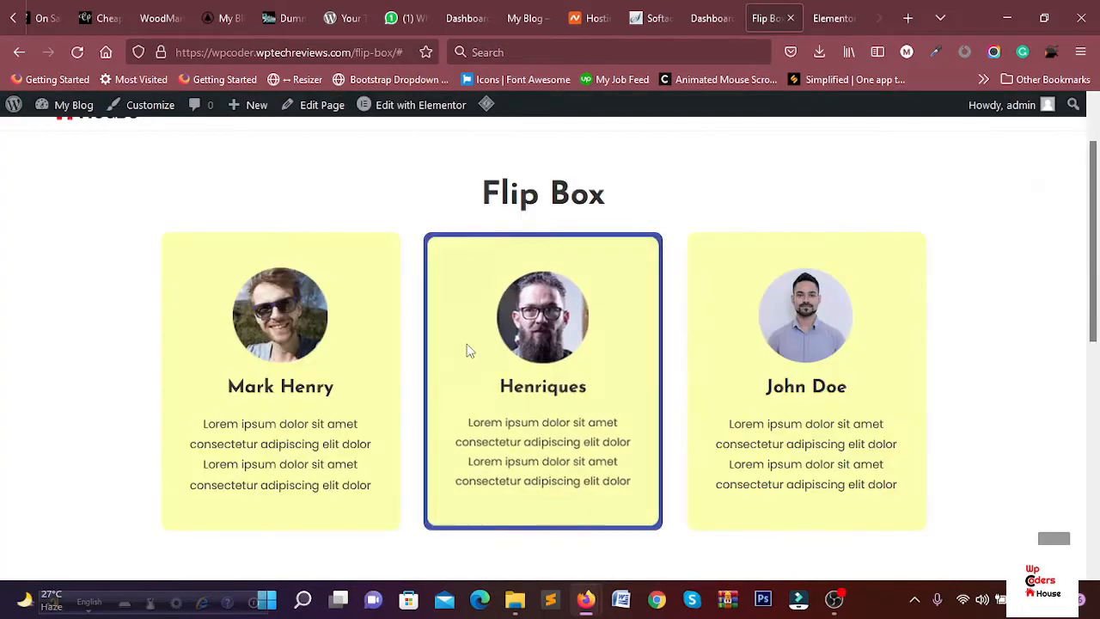
pyautogui.click(830, 18)
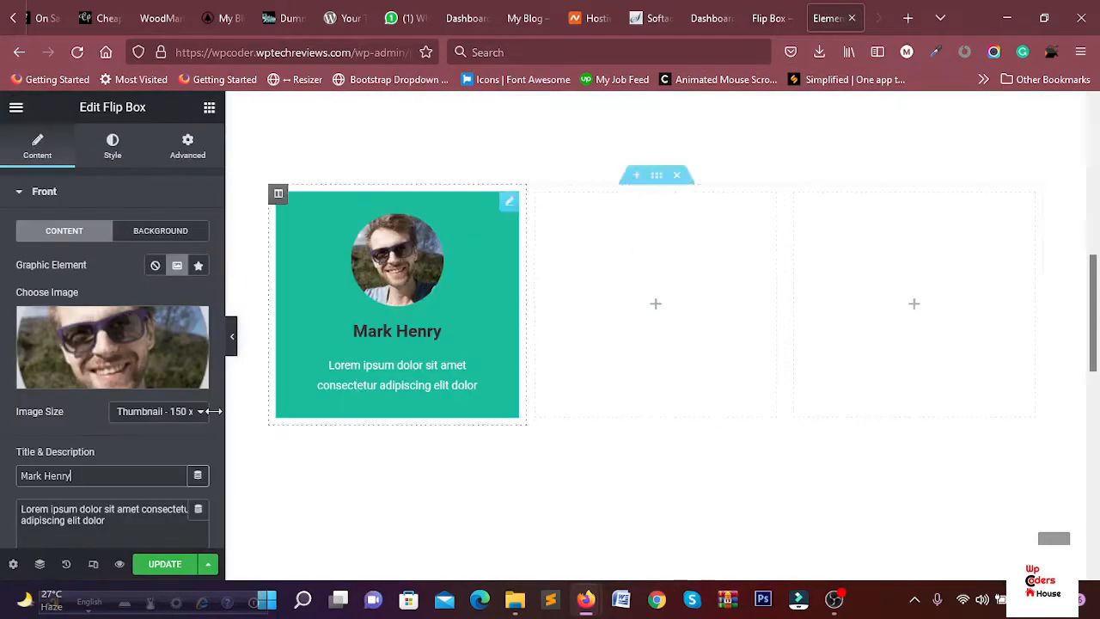
# Duplicate the front side's lorem ipsum description so the text appears twice in a row
pyautogui.scroll(-2, 126, 464)
pyautogui.tripleClick(140, 436)
pyautogui.hotkey('ctrl', 'c')
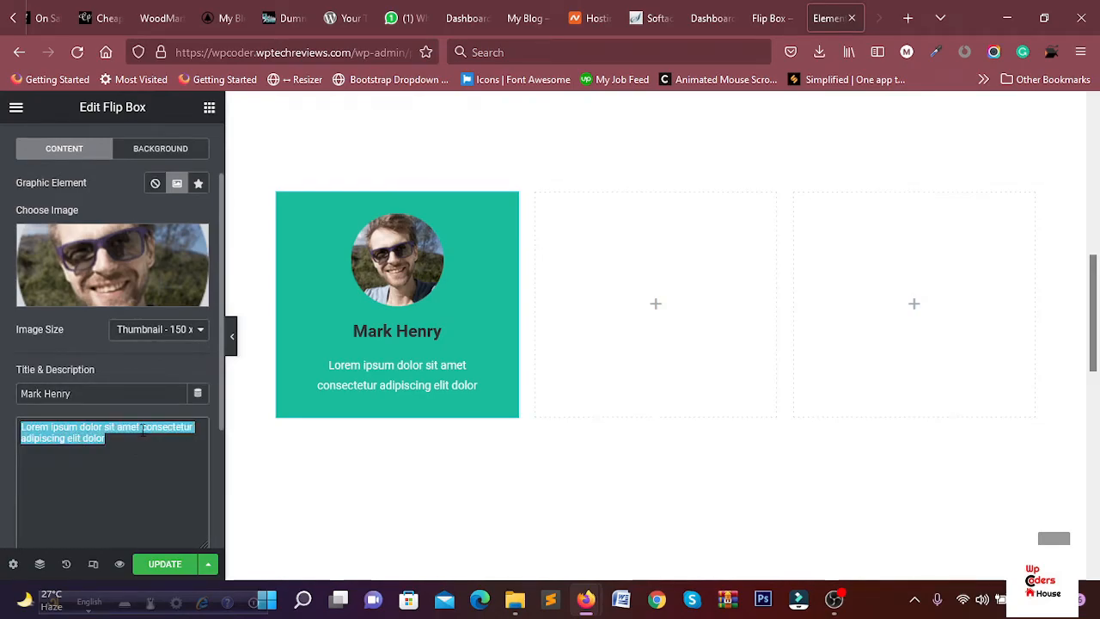
pyautogui.click(138, 435)
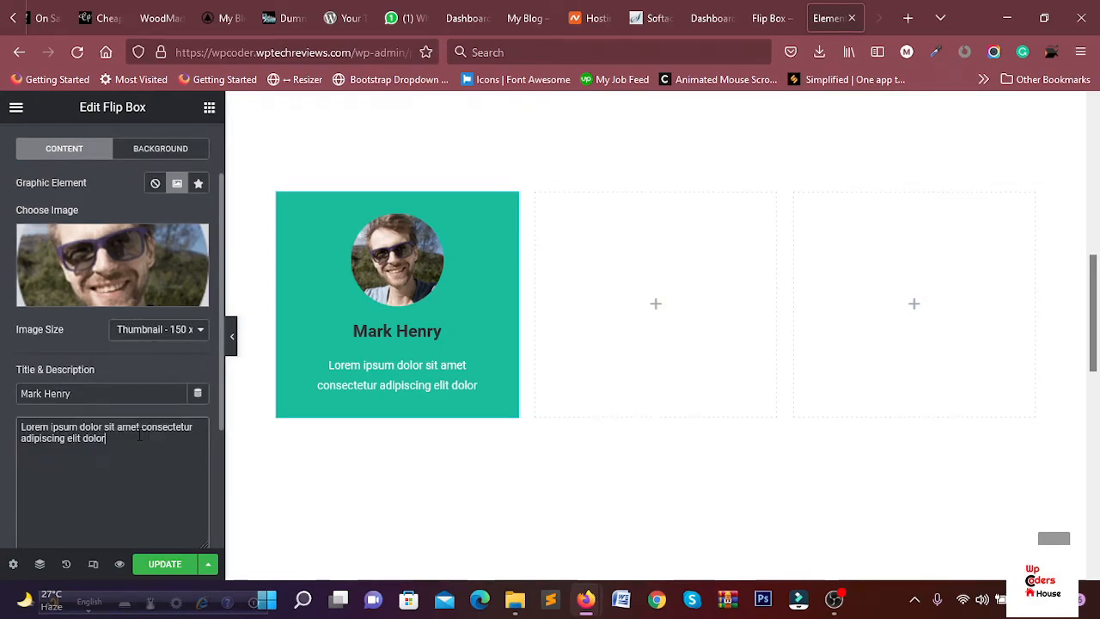
pyautogui.hotkey('ctrl', 'v')
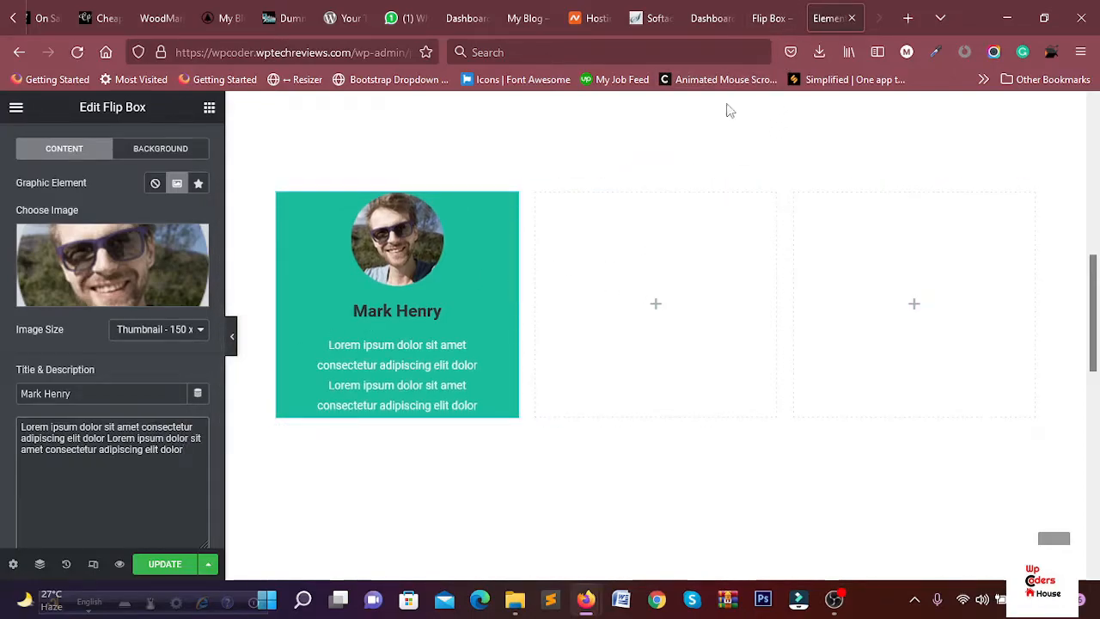
# Clear both the title and the description on the flip box's back side, following the reference page
pyautogui.click(768, 18)
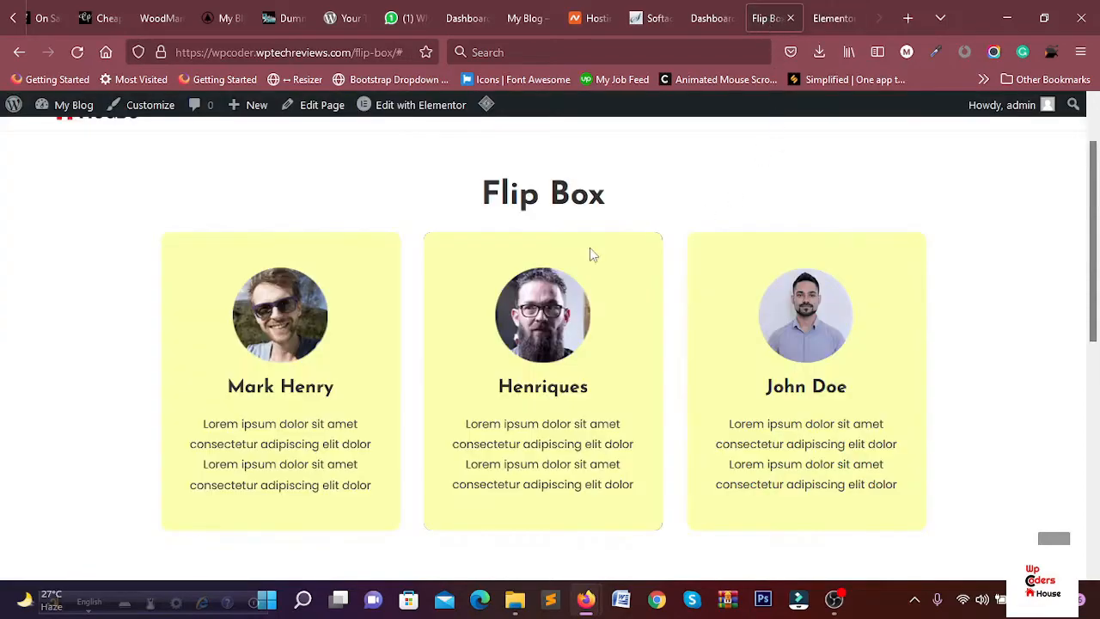
pyautogui.moveTo(287, 261)
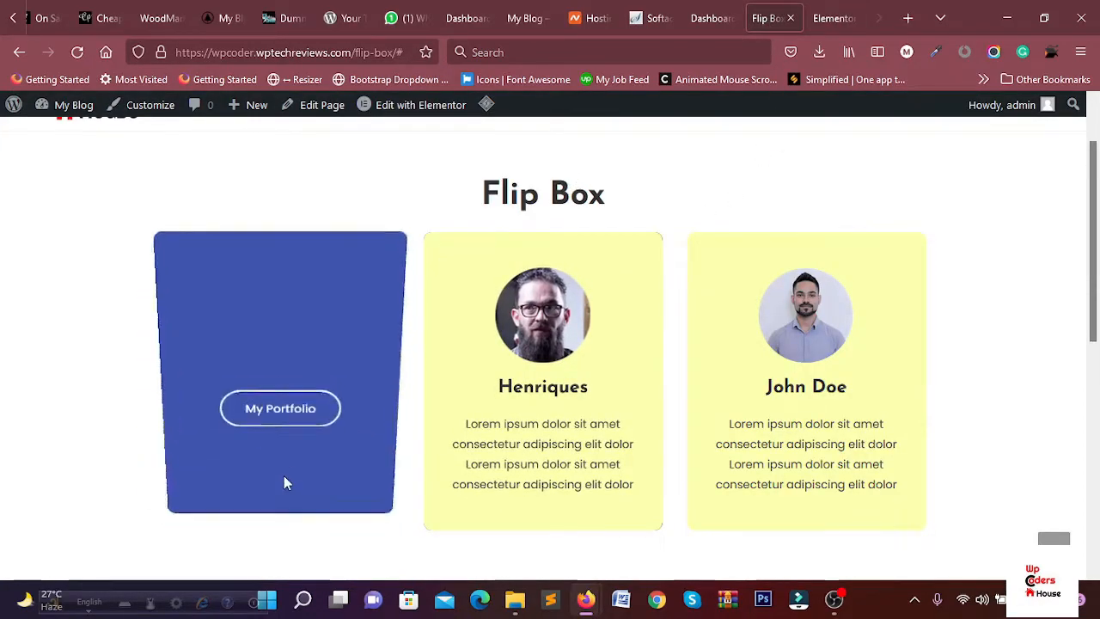
pyautogui.click(829, 18)
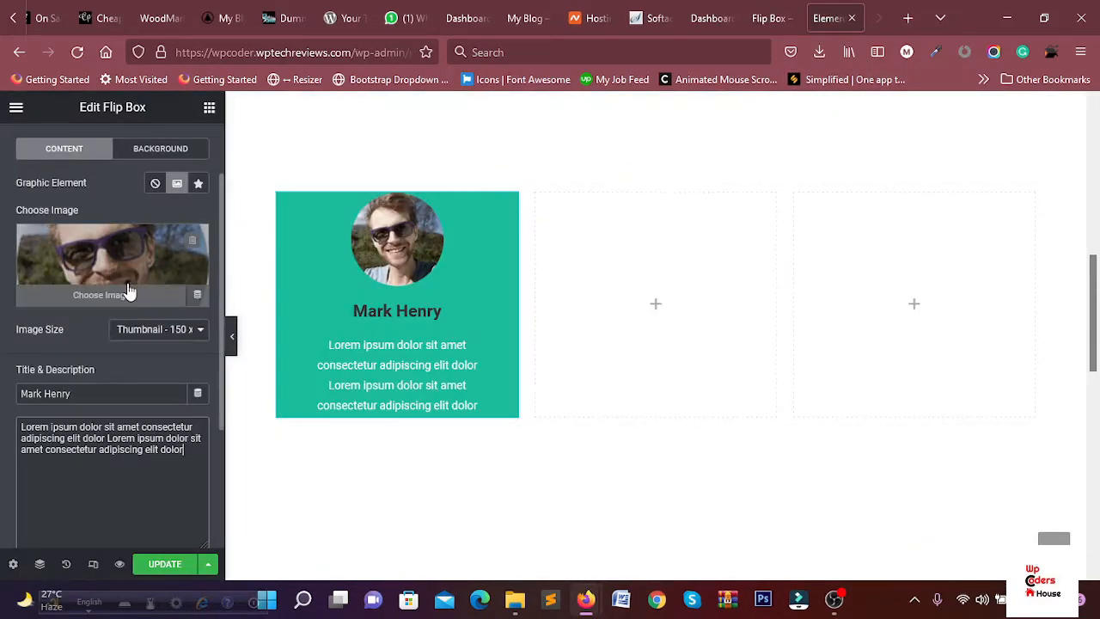
pyautogui.scroll(1, 104, 208)
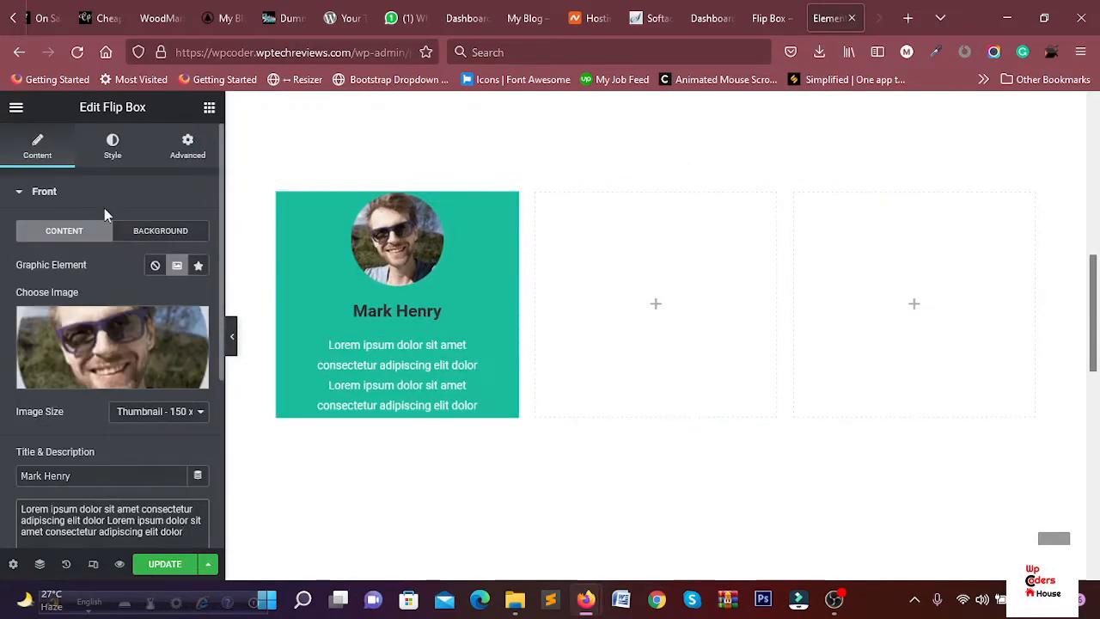
pyautogui.scroll(-3, 104, 208)
pyautogui.moveTo(379, 281)
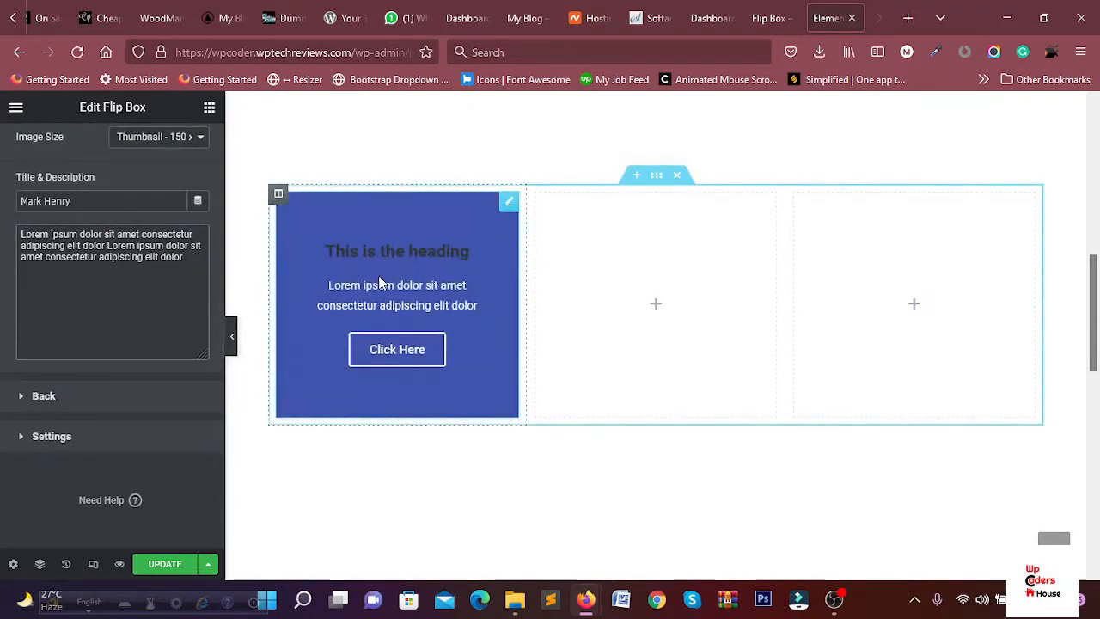
pyautogui.click(126, 402)
pyautogui.click(118, 324)
pyautogui.tripleClick(117, 324)
pyautogui.press('BackSpace')
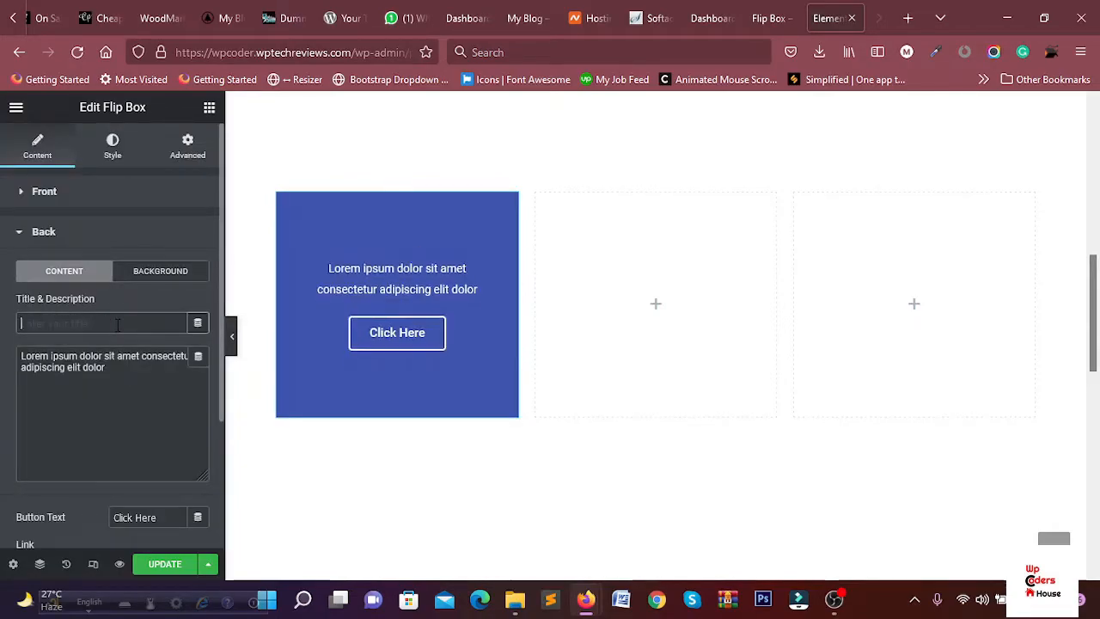
pyautogui.tripleClick(118, 358)
pyautogui.press('BackSpace')
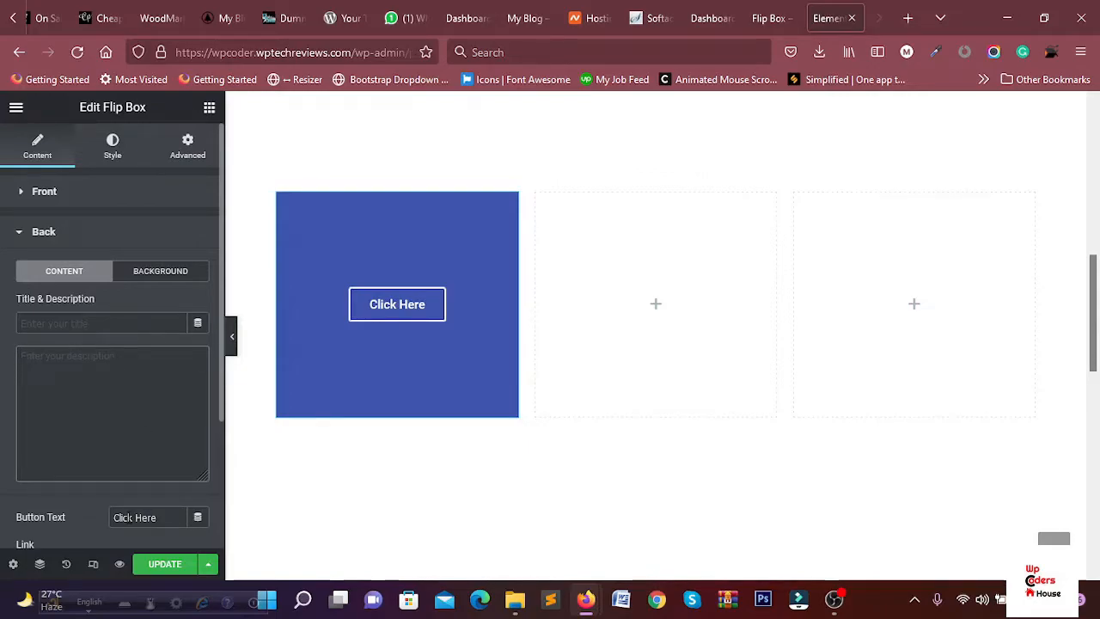
# Set the back side's button text to My Portfolio and compare it with the button on the reference page
pyautogui.tripleClick(129, 518)
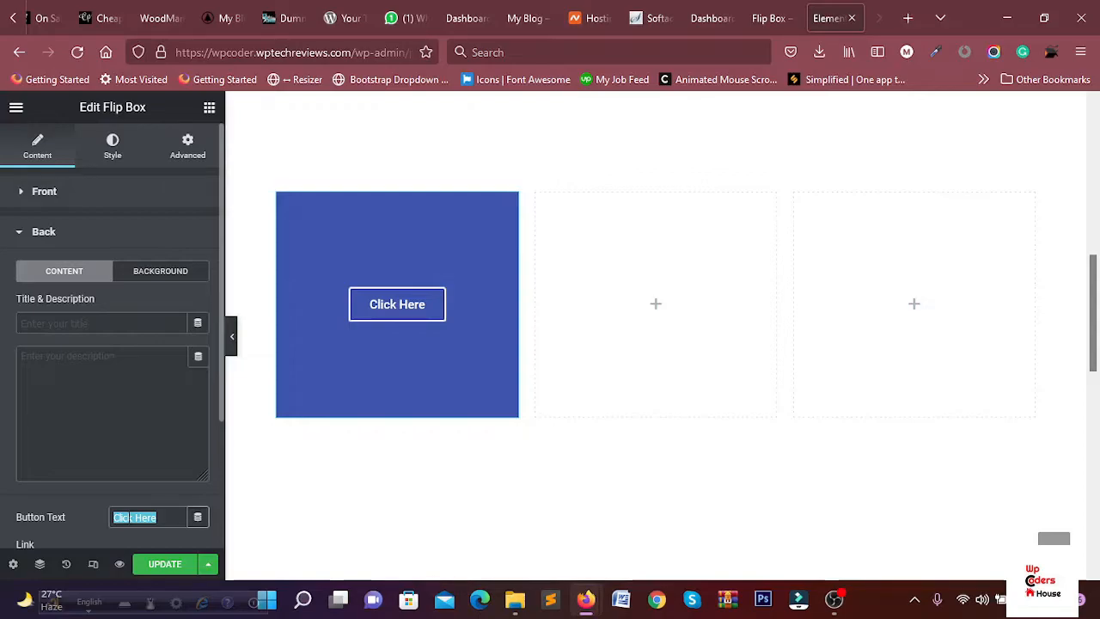
pyautogui.write('My')
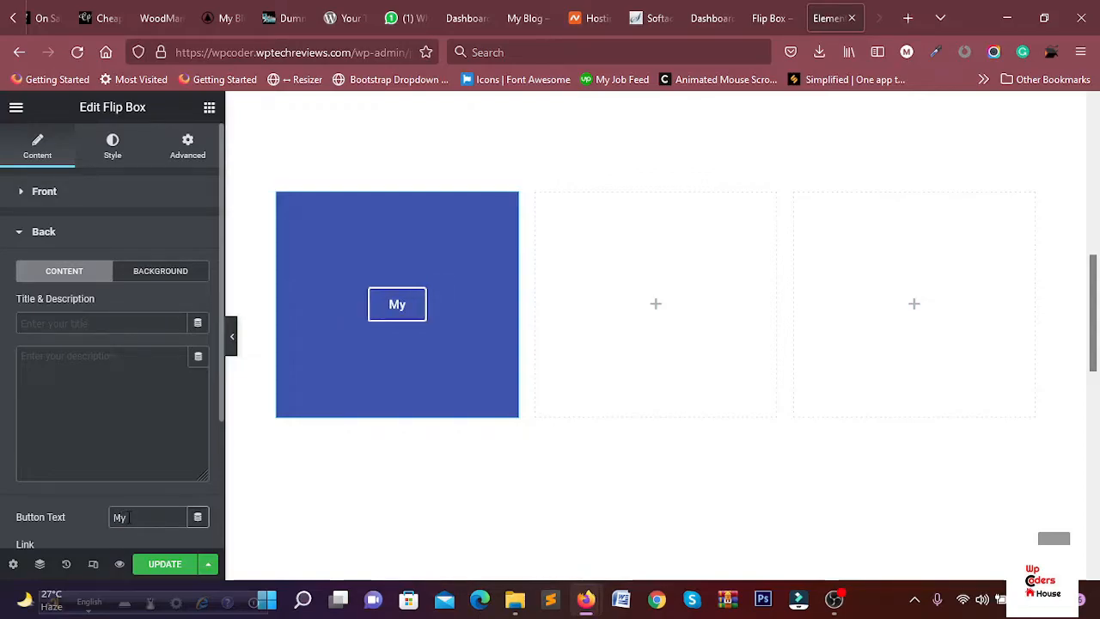
pyautogui.write(' Por')
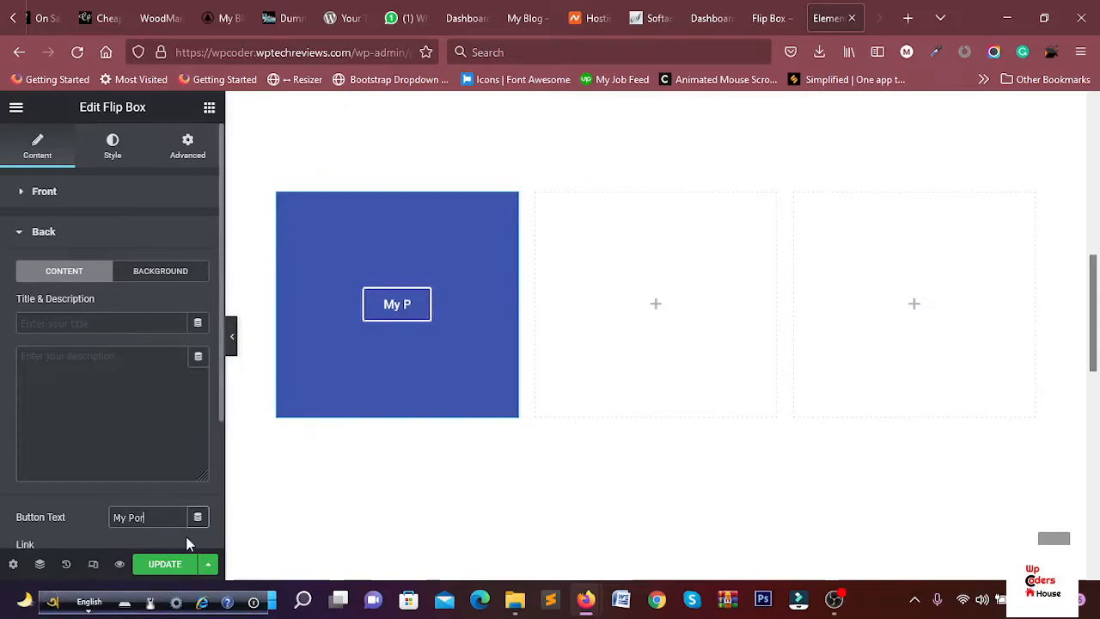
pyautogui.write('tfolio')
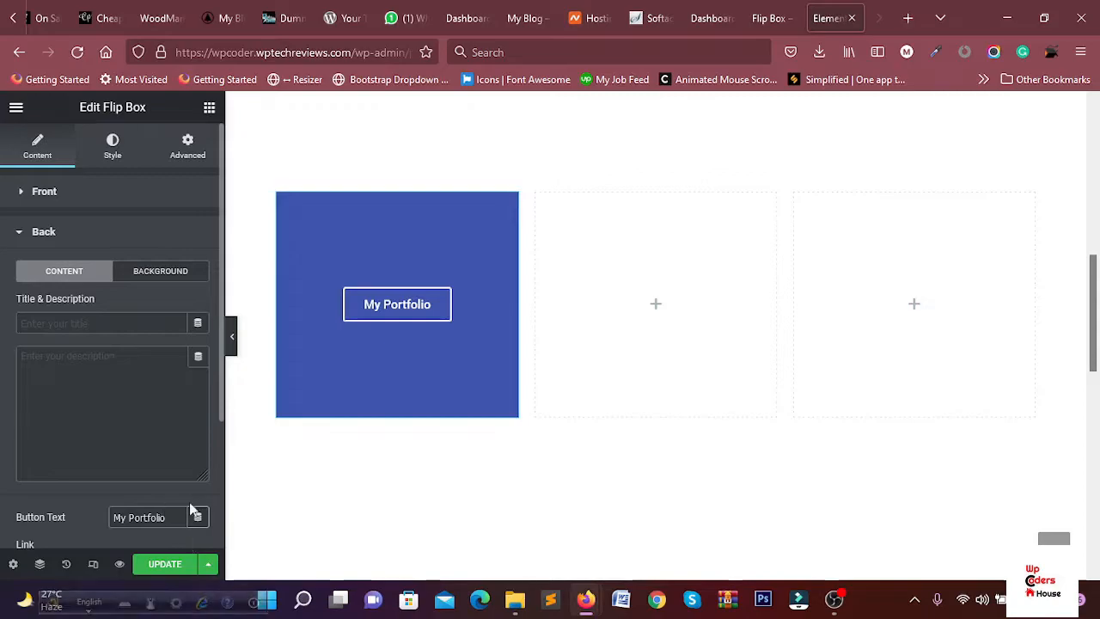
pyautogui.click(768, 18)
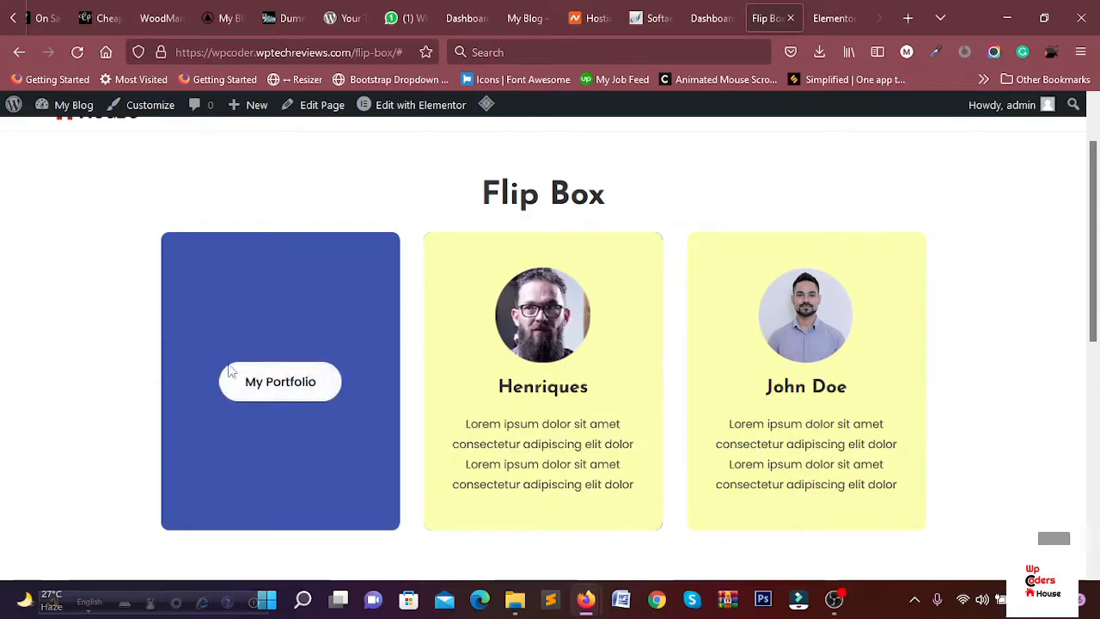
pyautogui.click(834, 7)
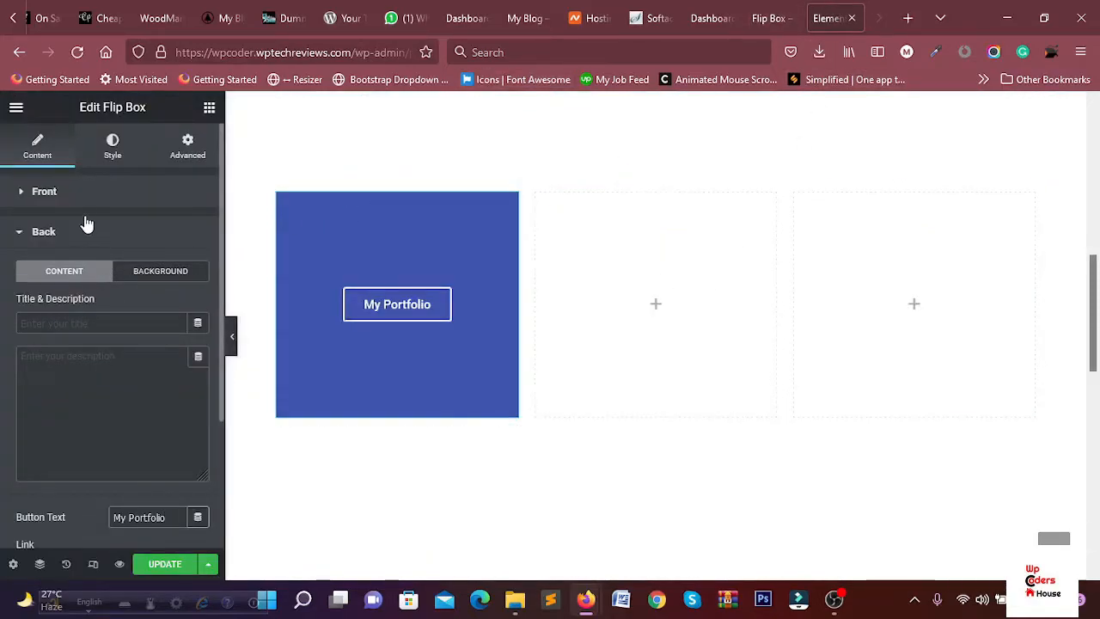
# Set the flip box's height to 370 px in its general settings
pyautogui.click(47, 192)
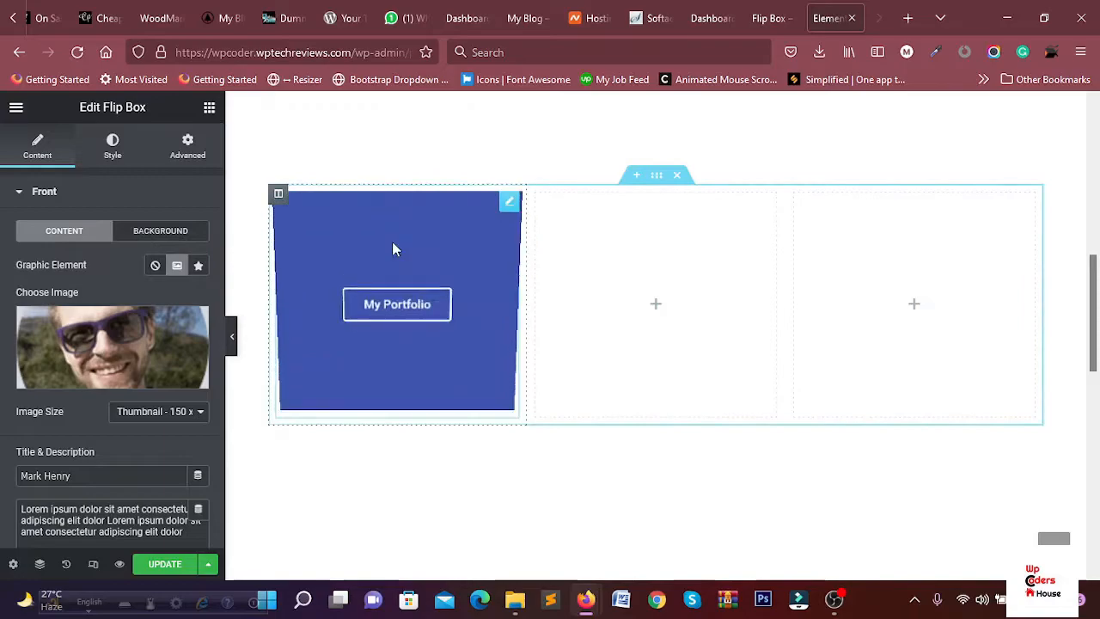
pyautogui.scroll(-3, 171, 346)
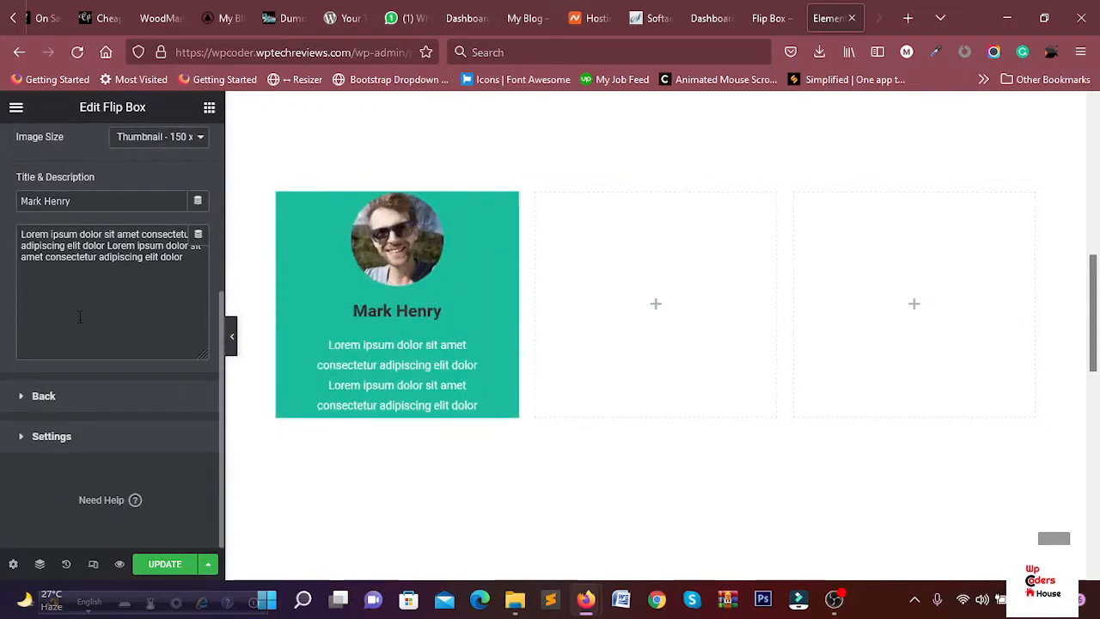
pyautogui.click(74, 439)
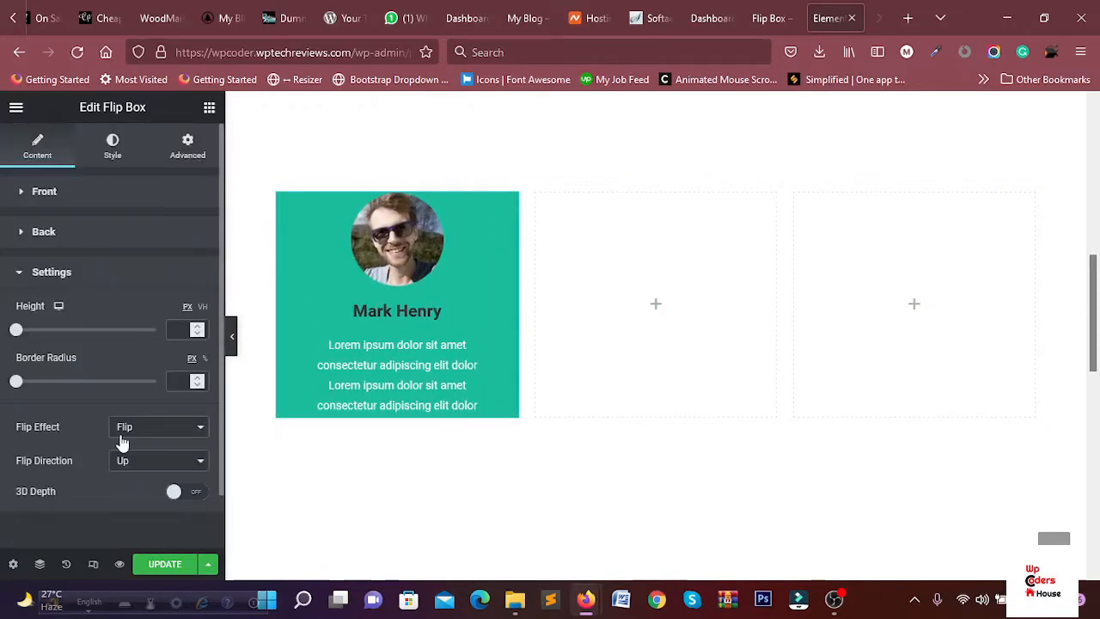
pyautogui.click(174, 329)
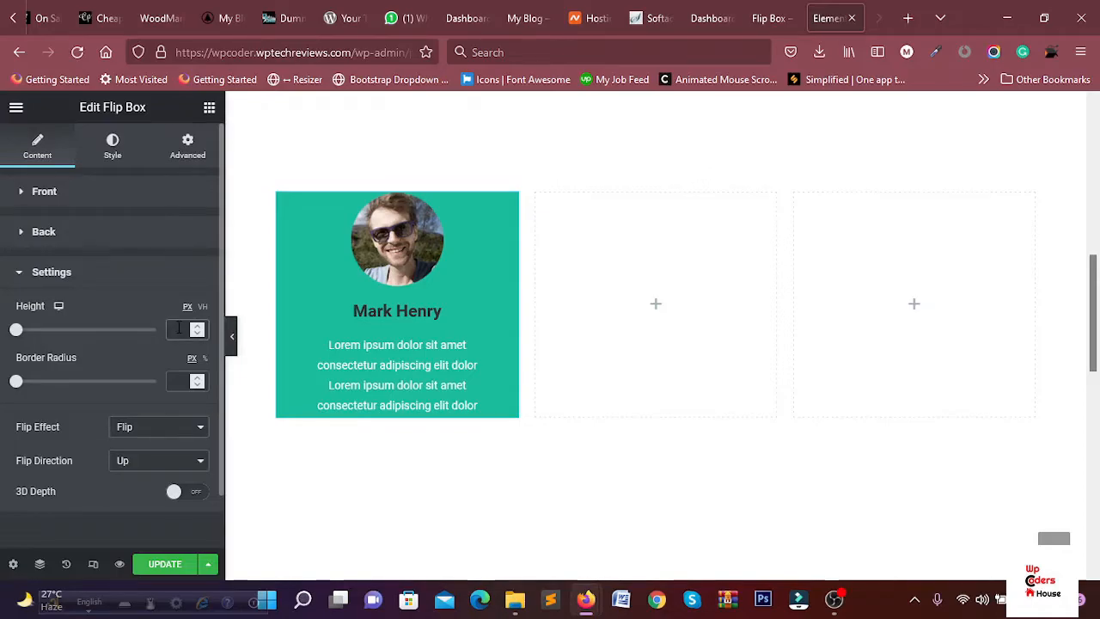
pyautogui.write('370')
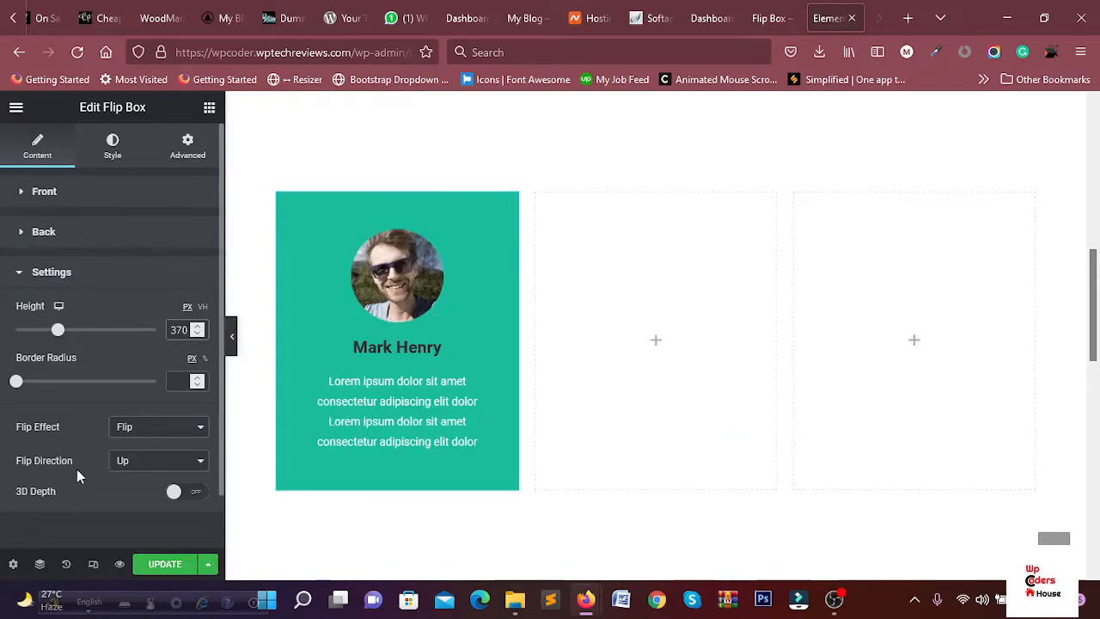
# Round the flip box's corners with a 10 px border radius, comparing it with the cards on the reference page
pyautogui.click(764, 16)
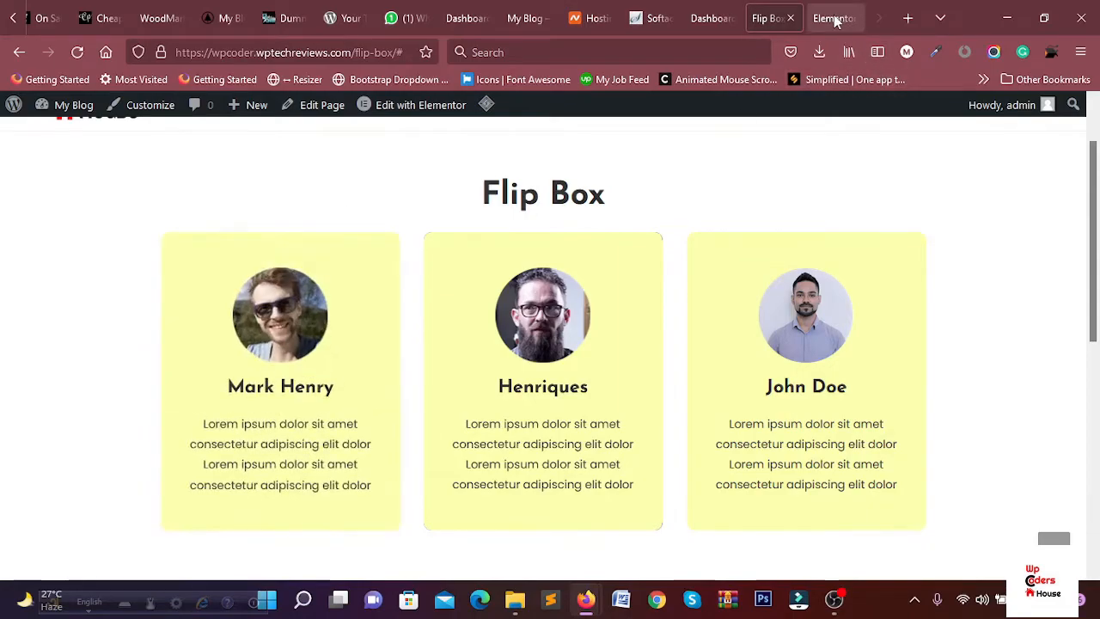
pyautogui.click(830, 17)
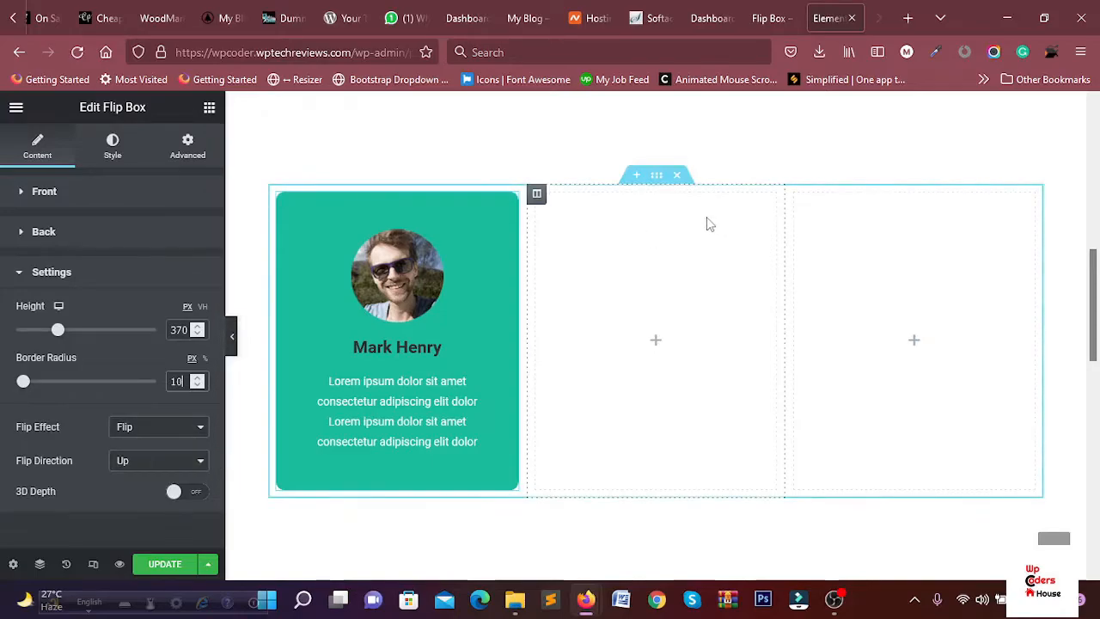
pyautogui.click(766, 26)
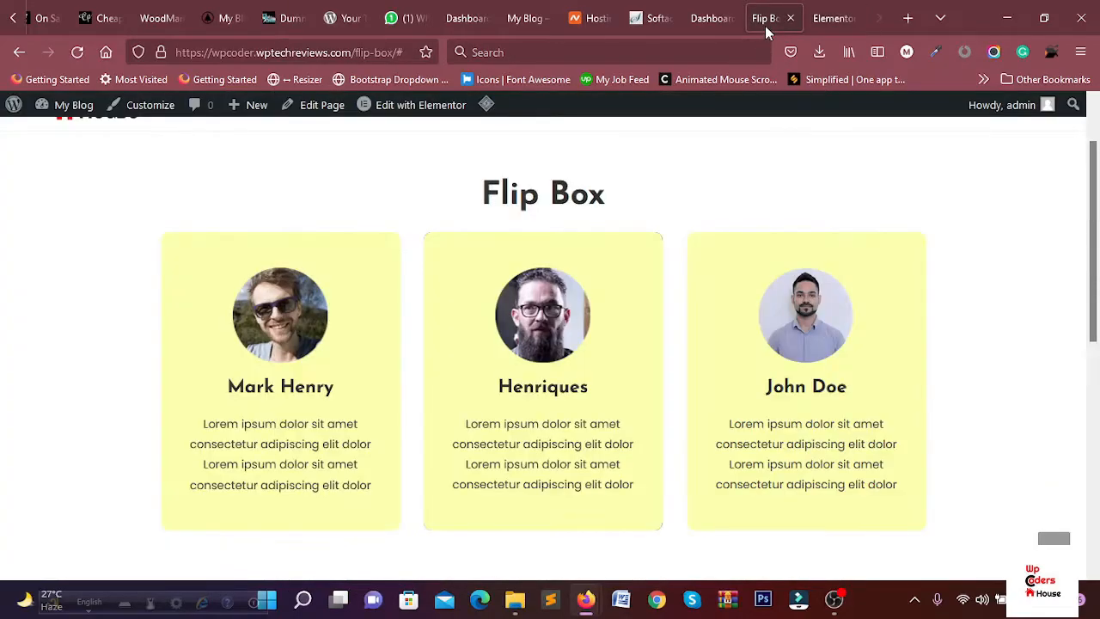
pyautogui.click(827, 18)
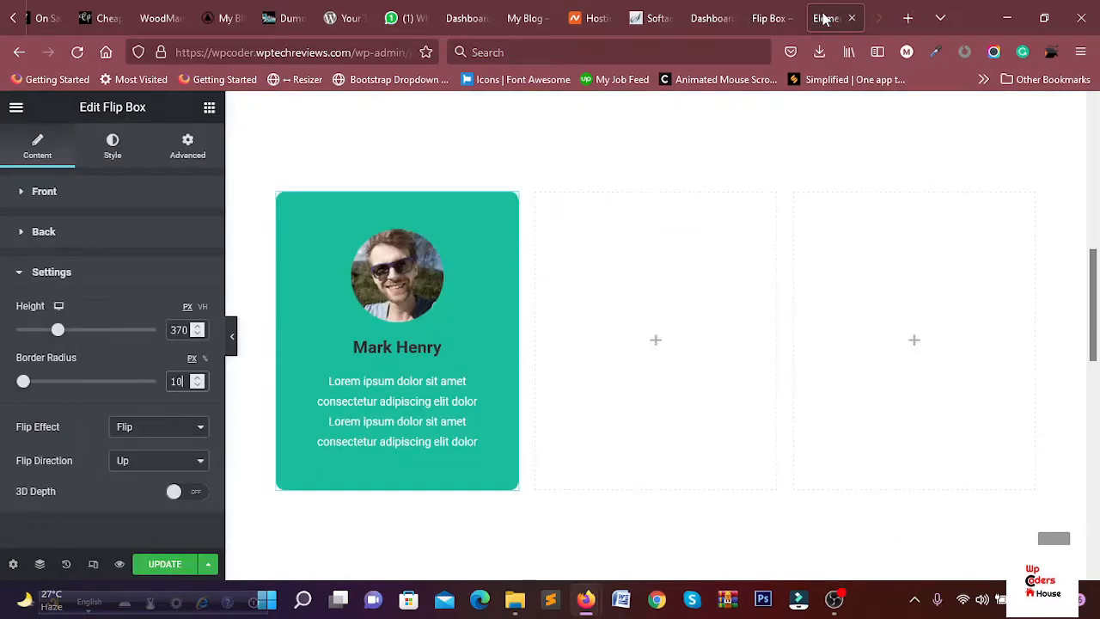
# Sample the yellow background colour of the middle card on the reference page with the colour picker extension, then return to the editor
pyautogui.click(766, 18)
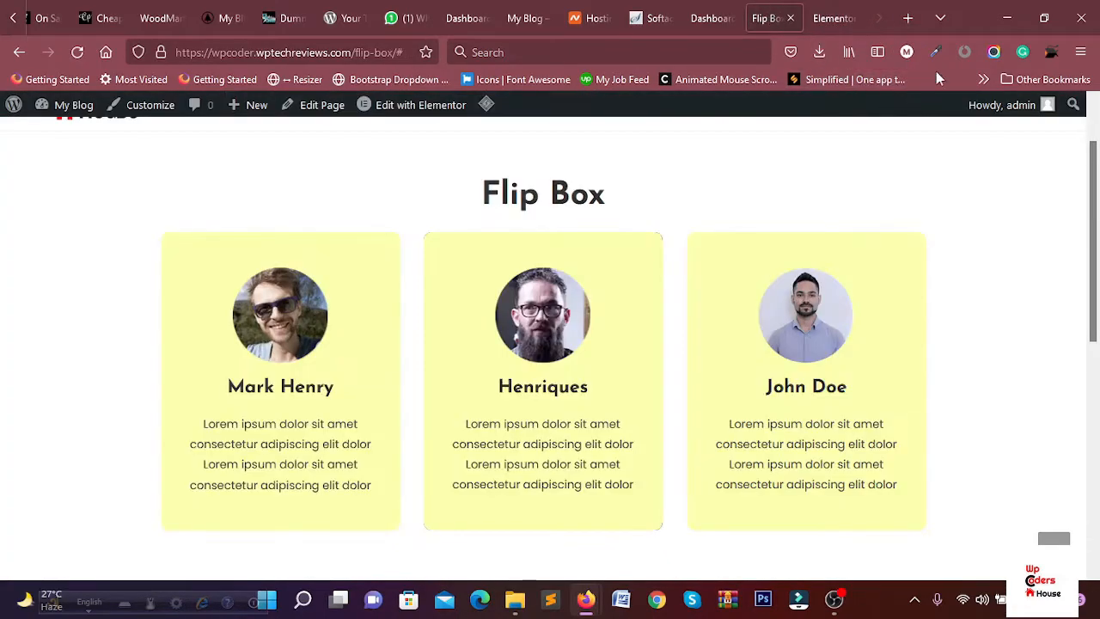
pyautogui.click(935, 52)
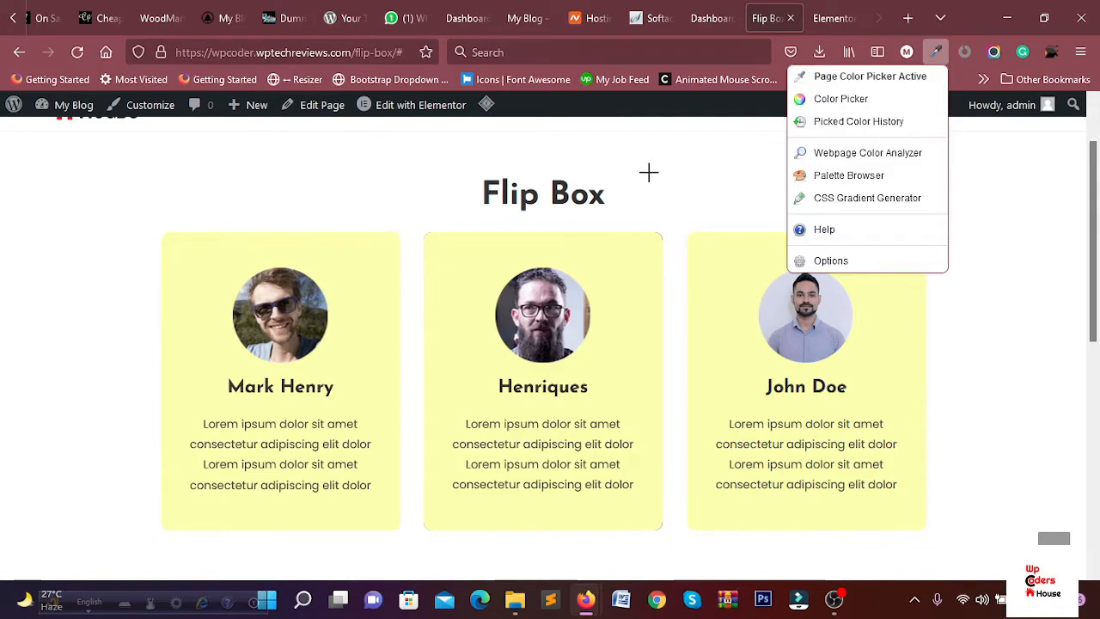
pyautogui.scroll(1, 631, 246)
pyautogui.click(631, 248)
pyautogui.click(832, 18)
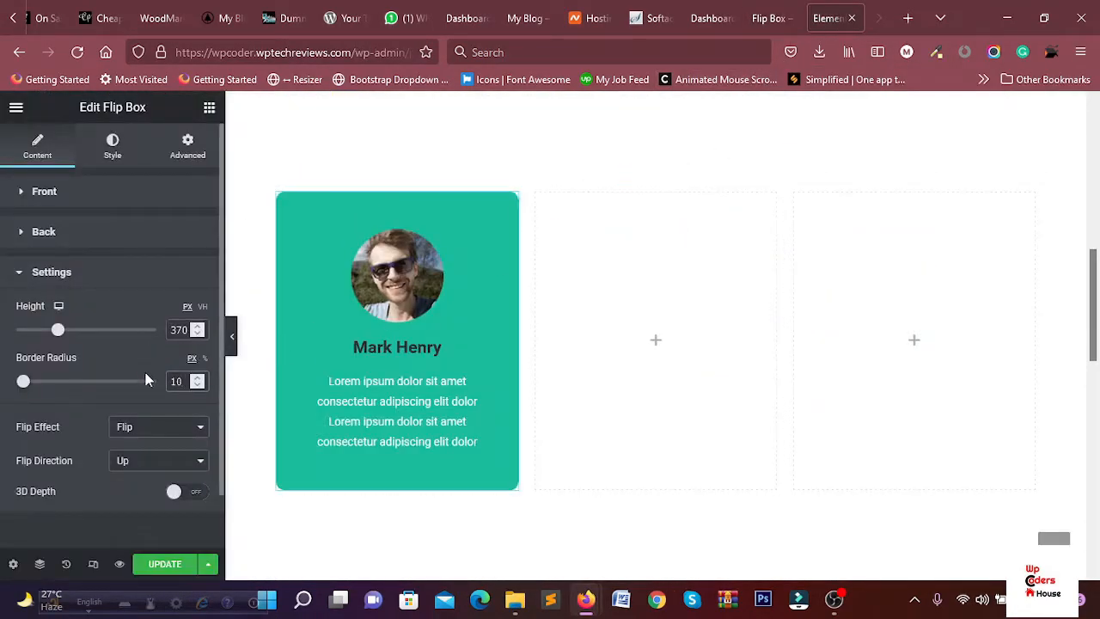
# Give the flip box's front side a classic background in the sampled colour #FCFFAB and compare it with the reference page
pyautogui.click(91, 197)
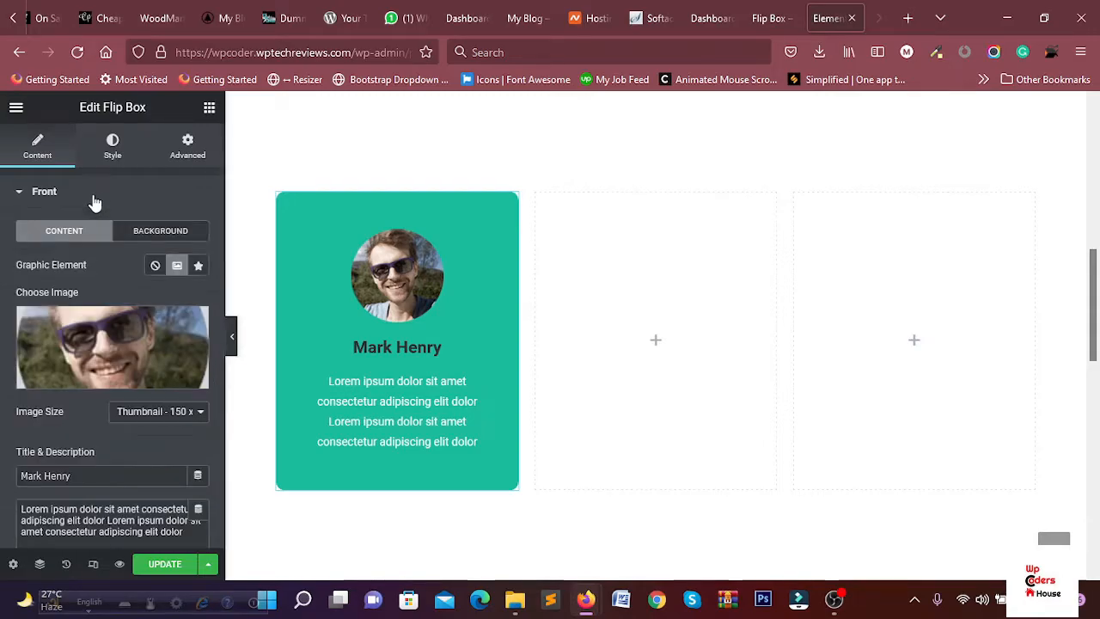
pyautogui.click(148, 233)
pyautogui.click(176, 265)
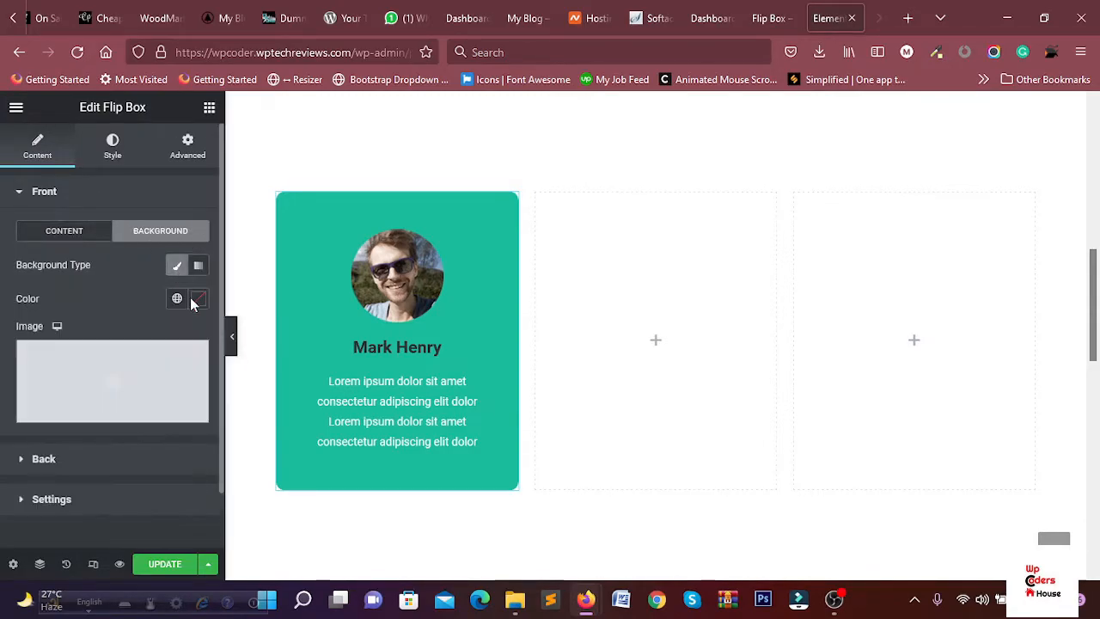
pyautogui.click(198, 299)
pyautogui.rightClick(163, 547)
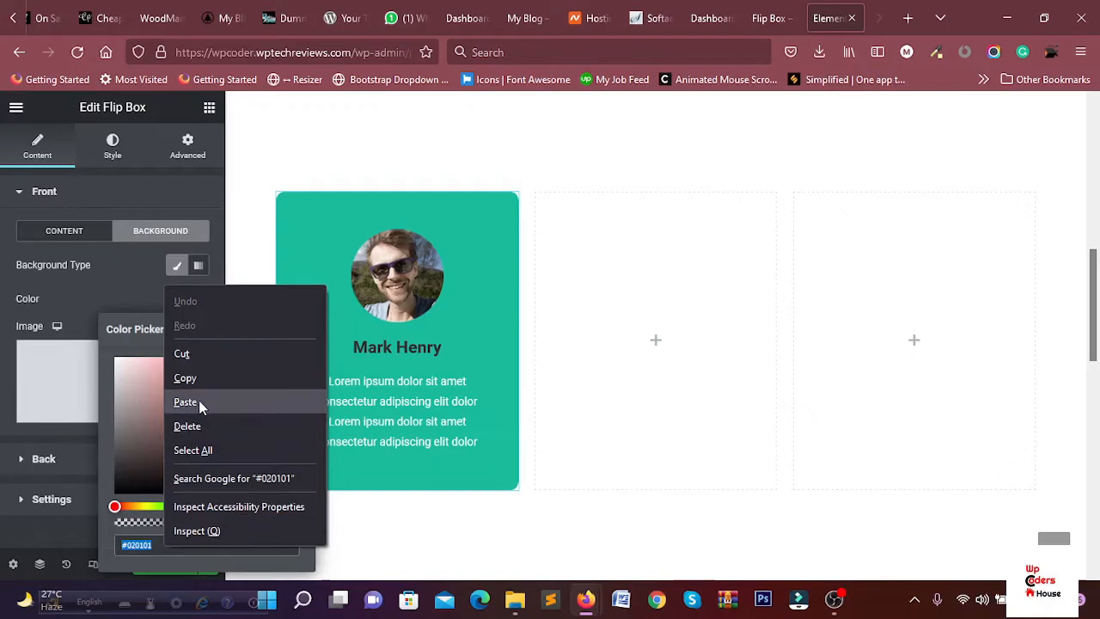
pyautogui.click(199, 399)
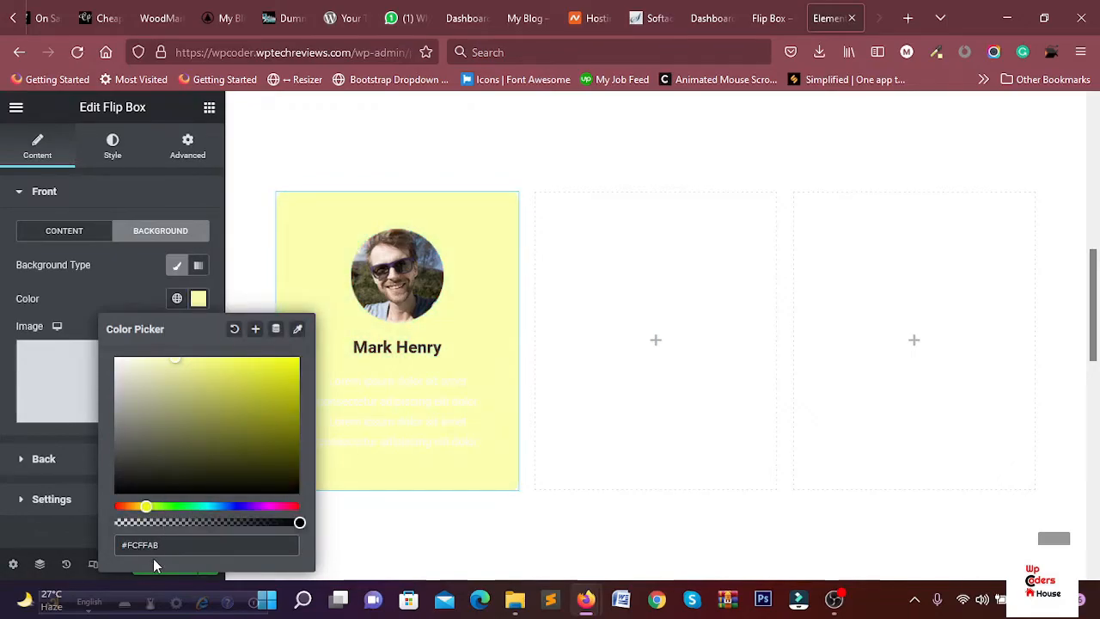
pyautogui.click(769, 18)
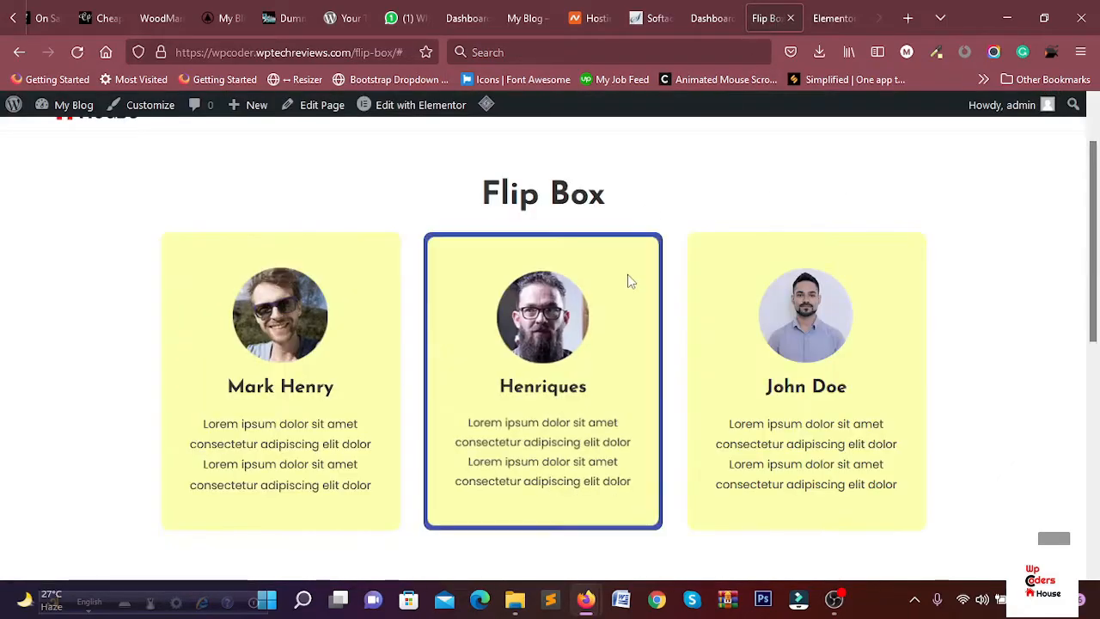
pyautogui.click(832, 18)
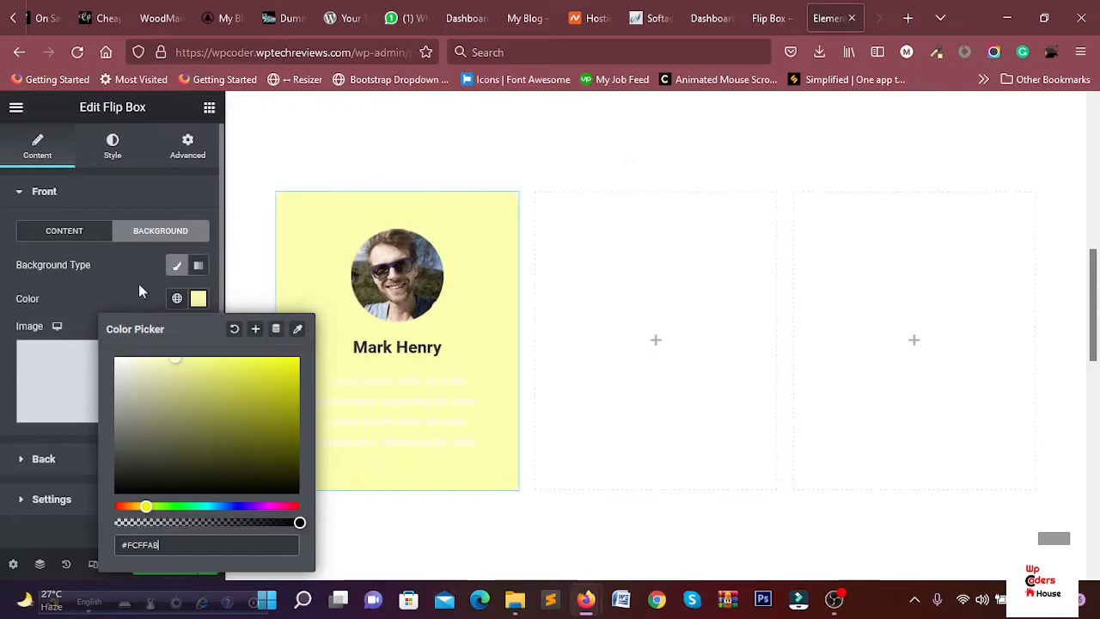
pyautogui.click(113, 274)
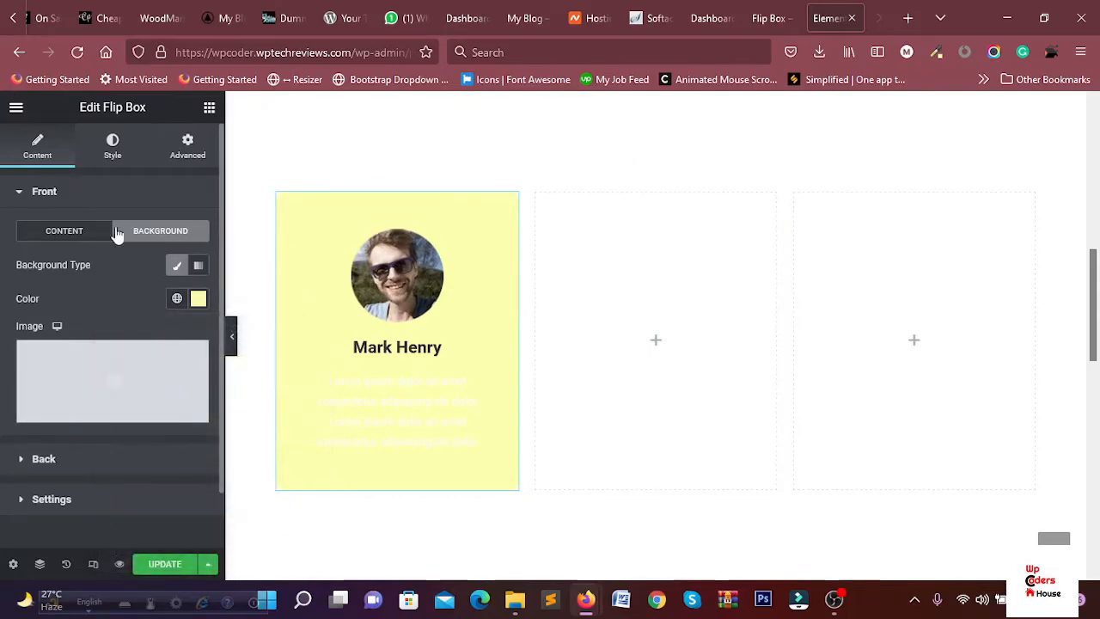
# Check the name's styling on the reference page and set the front title's font family to Josefin Sans
pyautogui.click(112, 147)
pyautogui.scroll(-6, 98, 315)
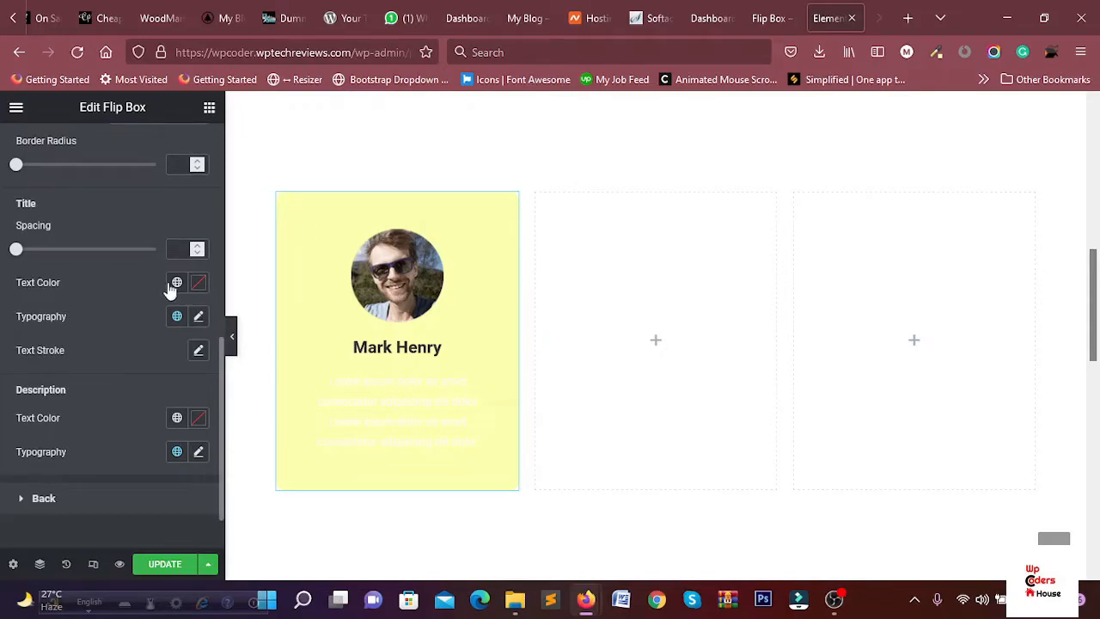
pyautogui.click(778, 18)
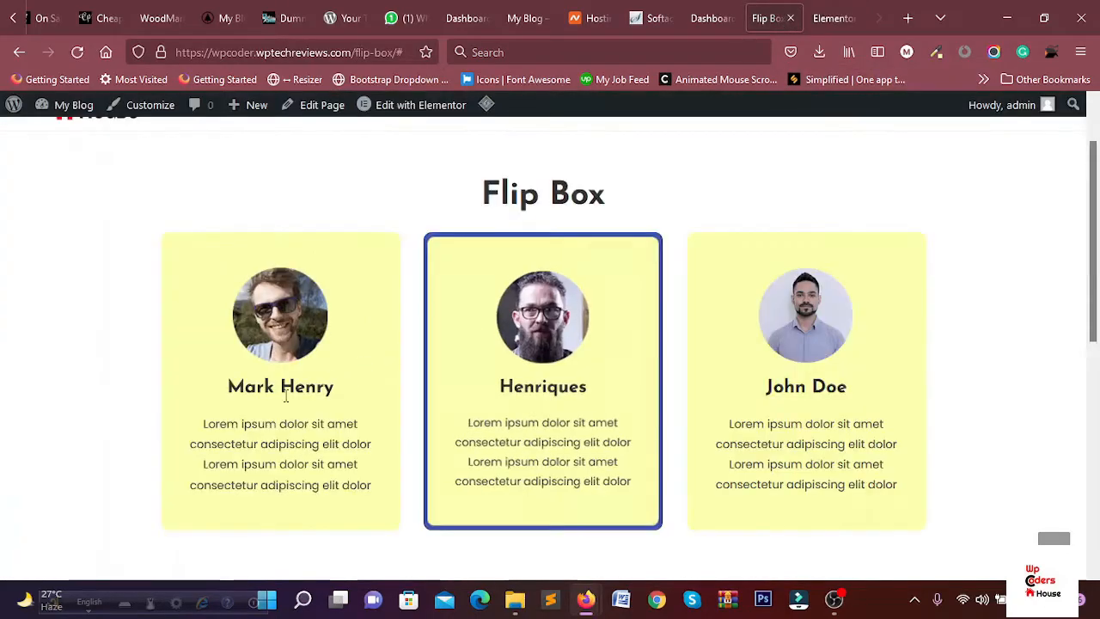
pyautogui.moveTo(290, 376)
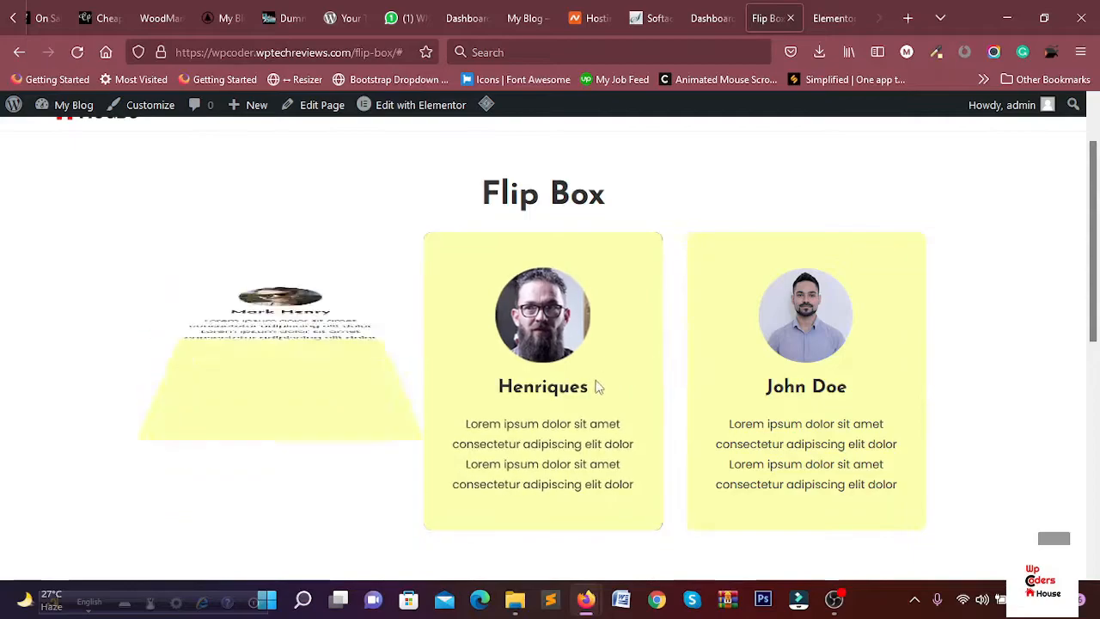
pyautogui.click(831, 18)
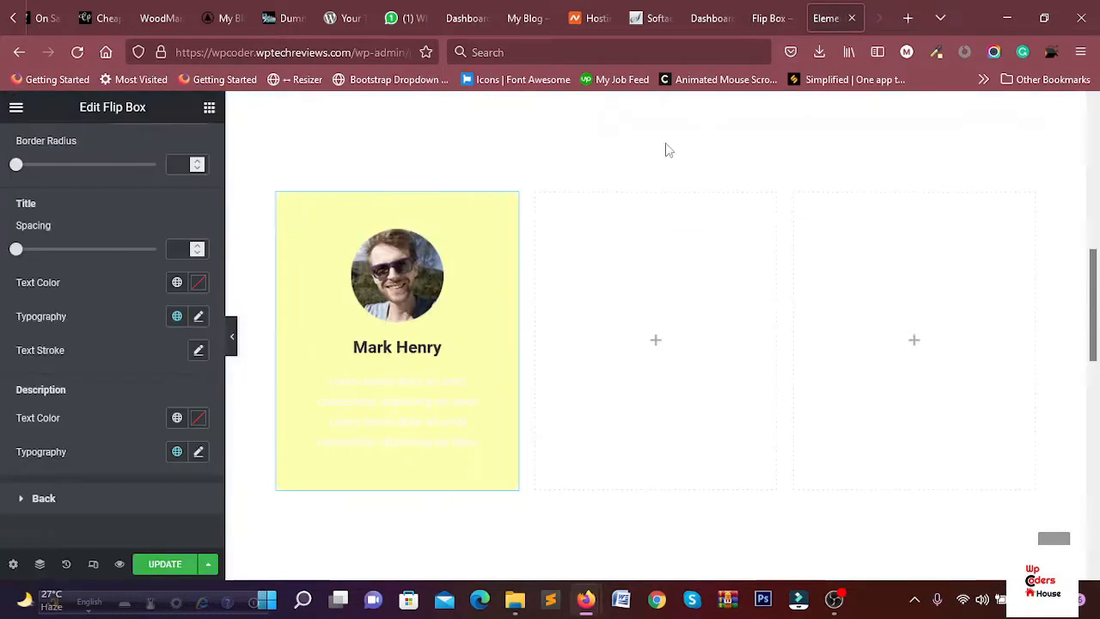
pyautogui.click(198, 316)
pyautogui.click(158, 395)
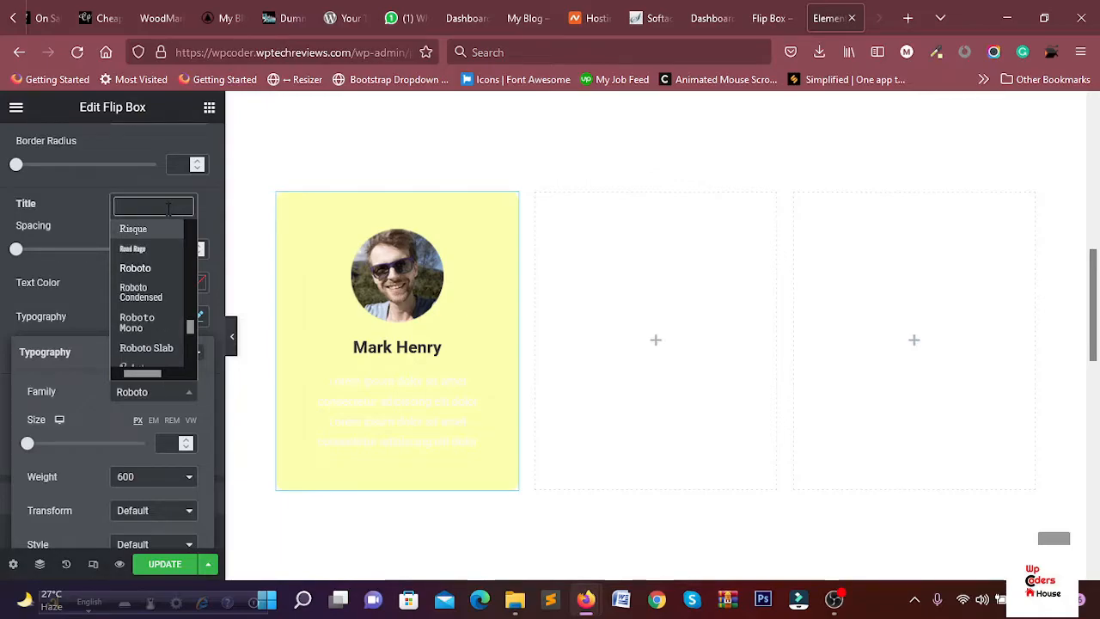
pyautogui.write('jose')
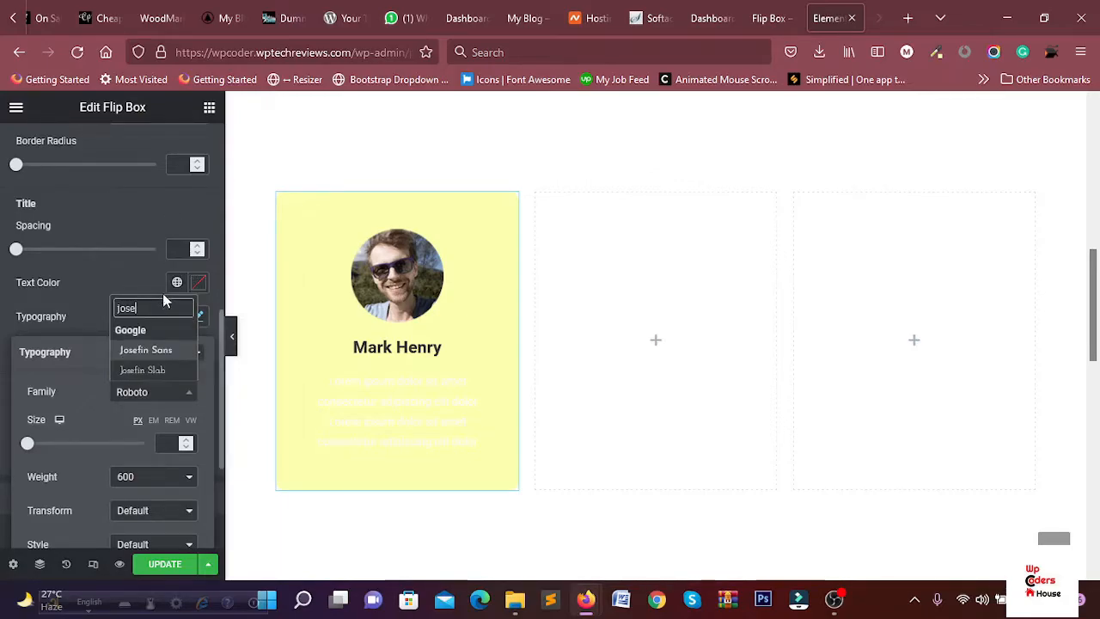
pyautogui.click(162, 350)
# Set the front title's font size to 22 px and weight to 700, then compare it with the reference page
pyautogui.click(166, 445)
pyautogui.write('22')
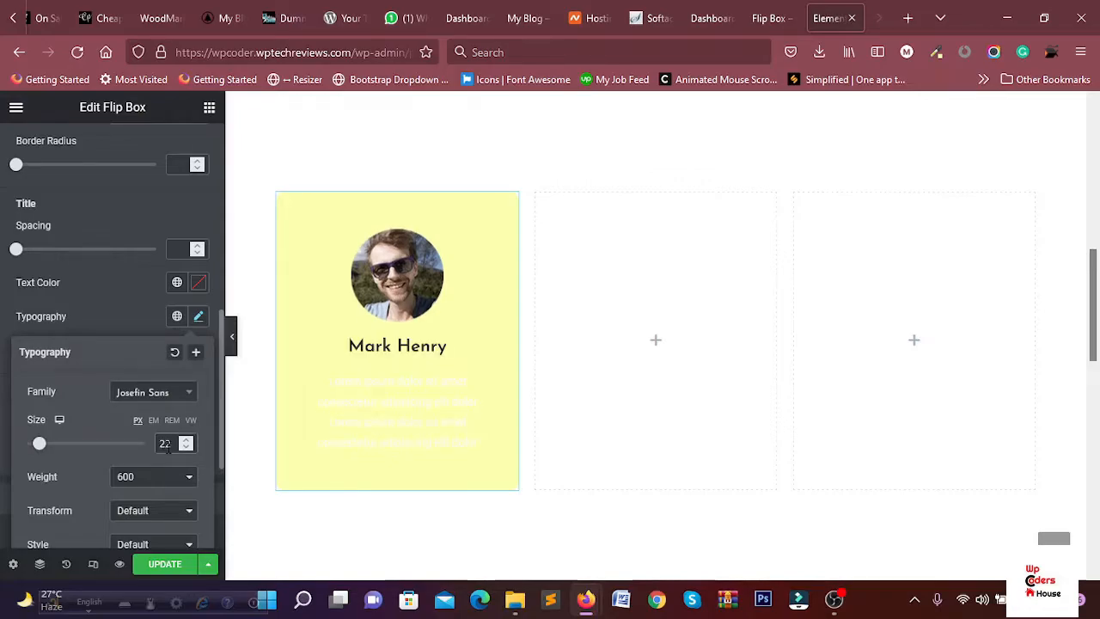
pyautogui.click(150, 489)
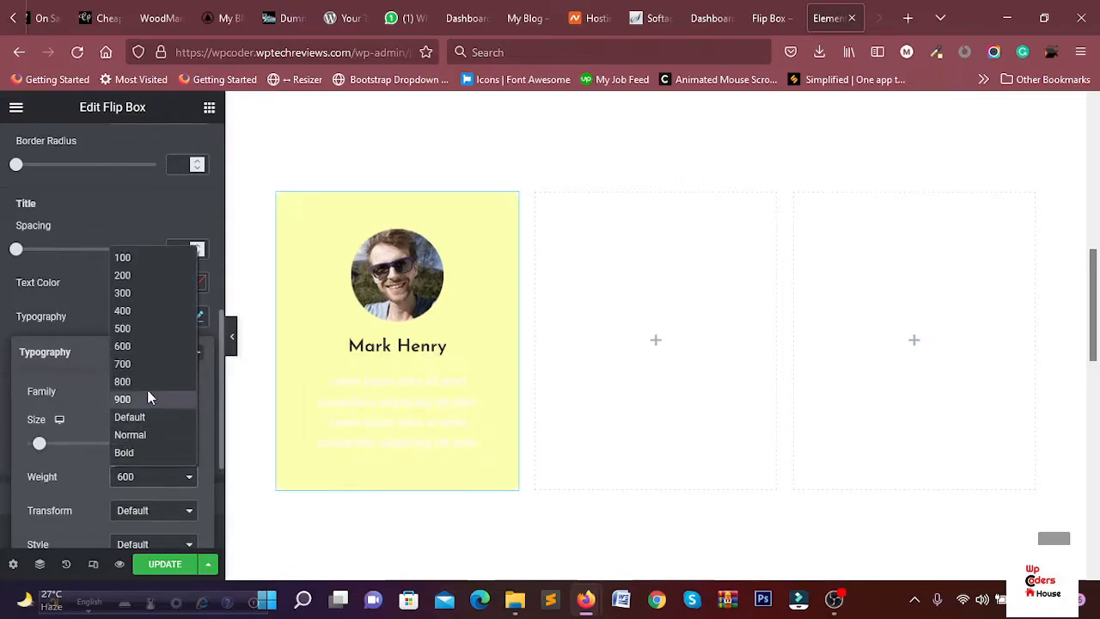
pyautogui.click(148, 364)
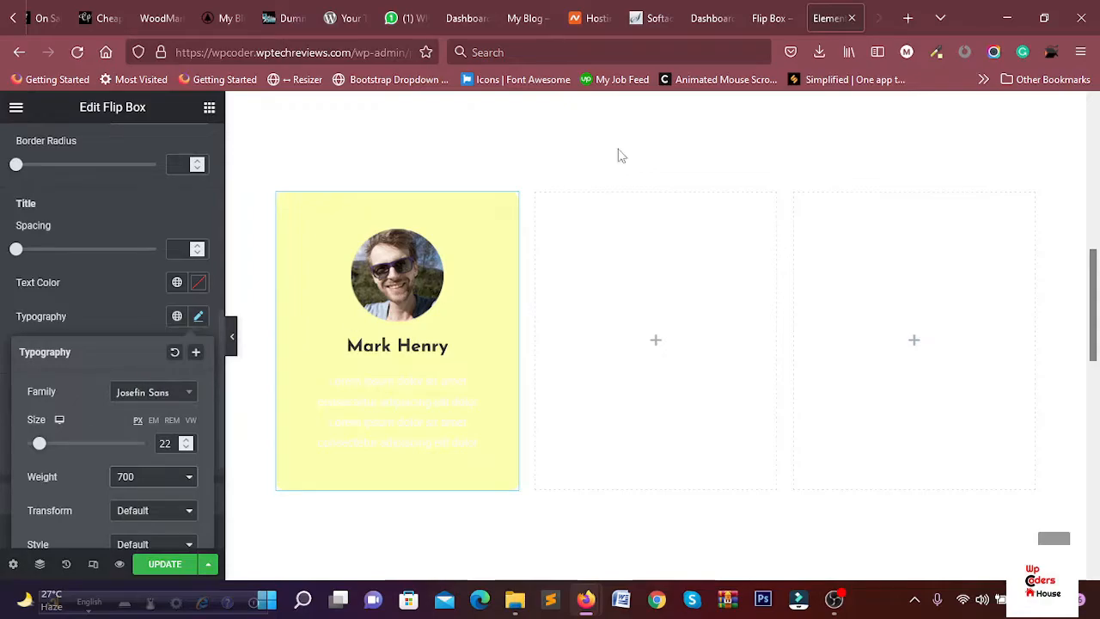
pyautogui.click(766, 18)
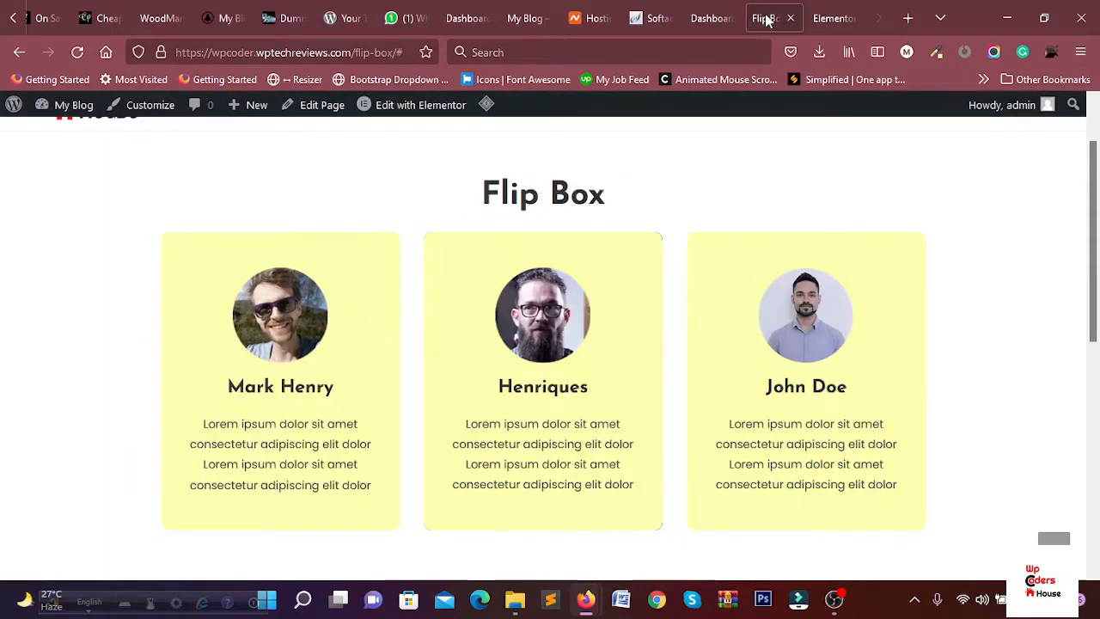
# Set the front title's font size to 23 px and compare the card with the reference page
pyautogui.click(812, 19)
pyautogui.click(187, 439)
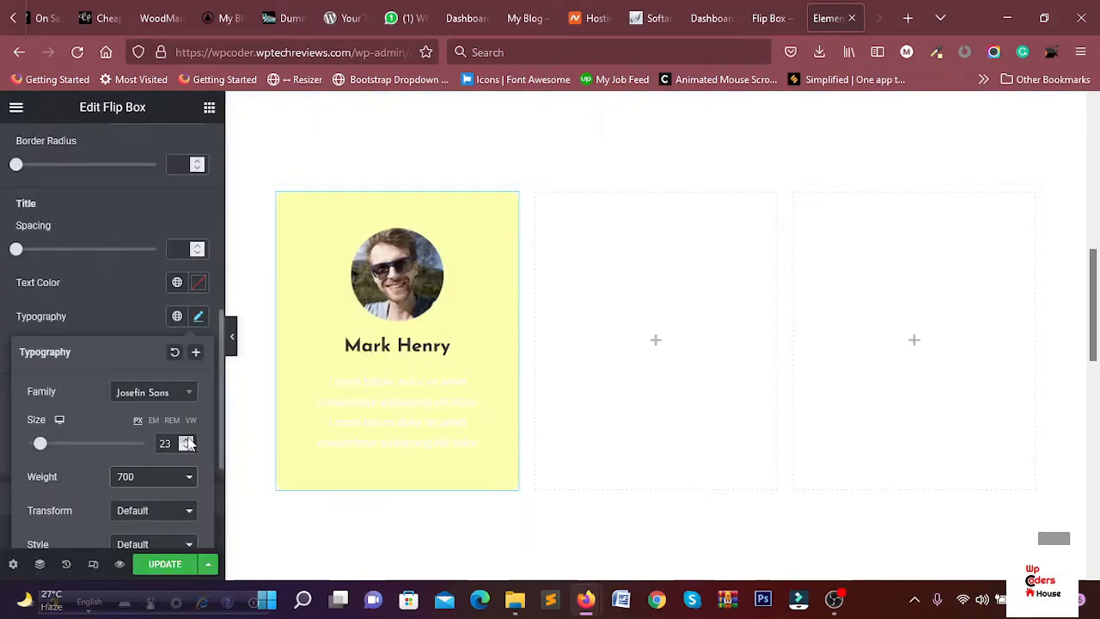
pyautogui.click(766, 18)
pyautogui.click(815, 25)
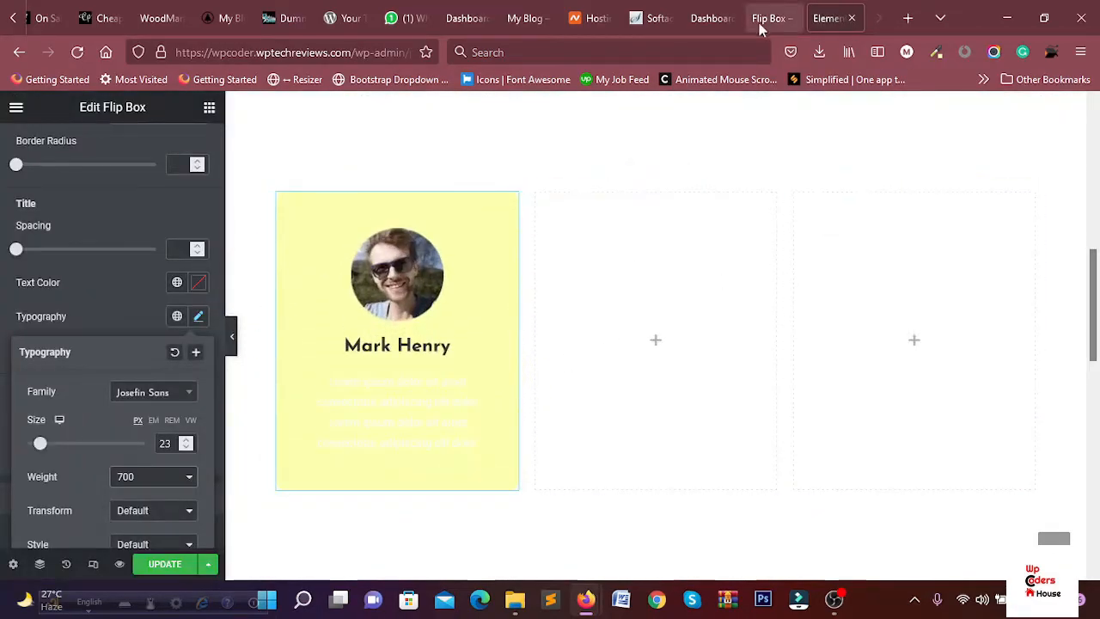
pyautogui.click(760, 26)
pyautogui.click(831, 19)
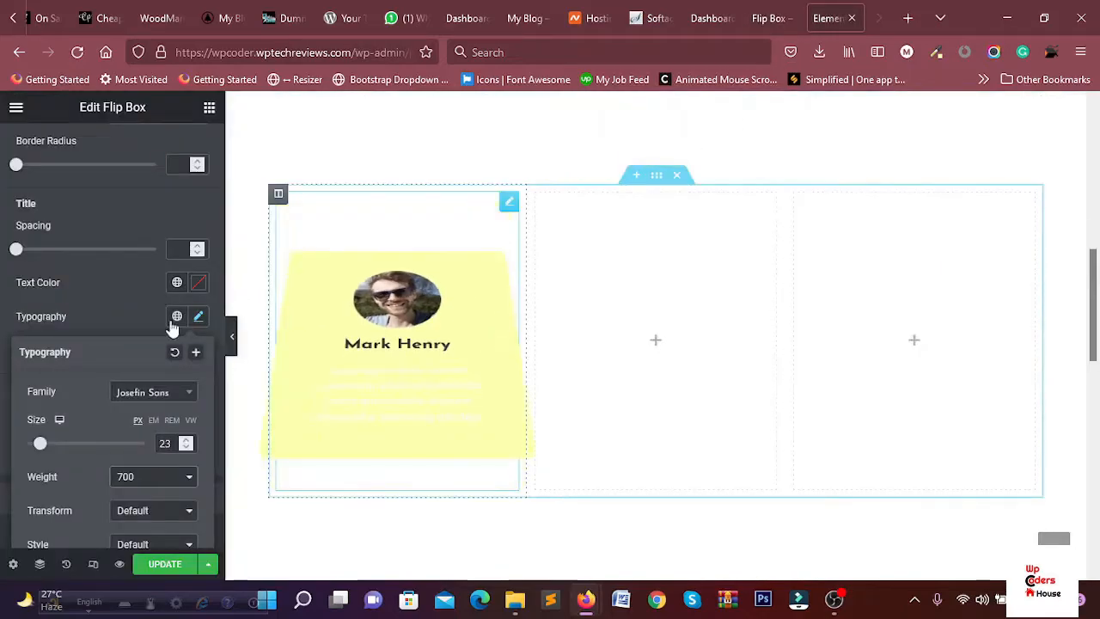
pyautogui.click(198, 316)
pyautogui.click(767, 18)
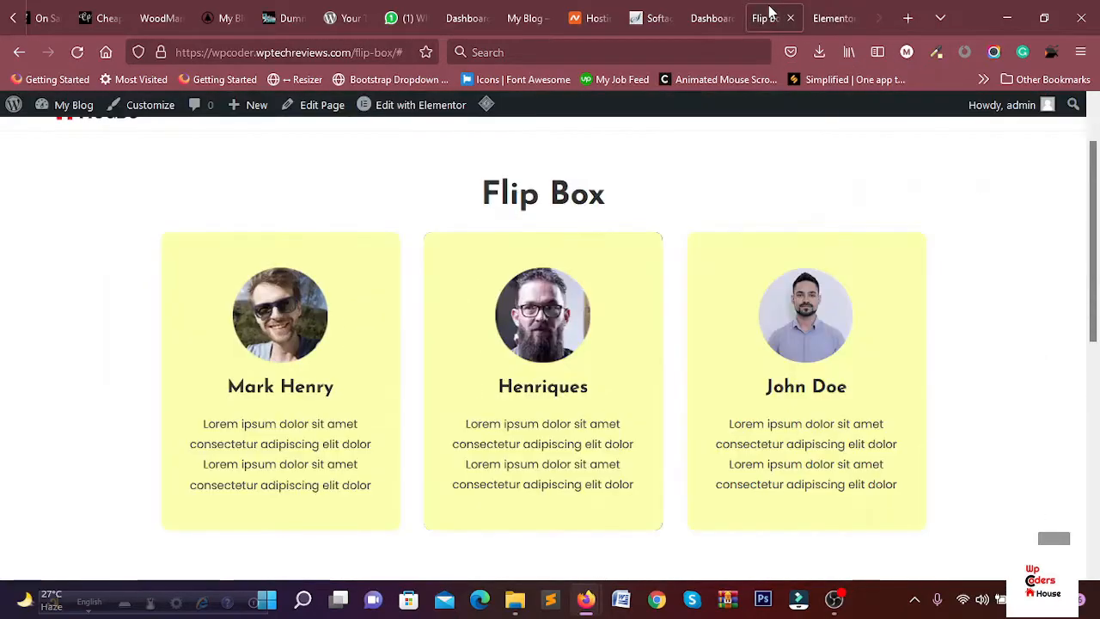
pyautogui.click(832, 17)
# Set the font family of the flip box's front description to Poppins
pyautogui.scroll(-2, 168, 367)
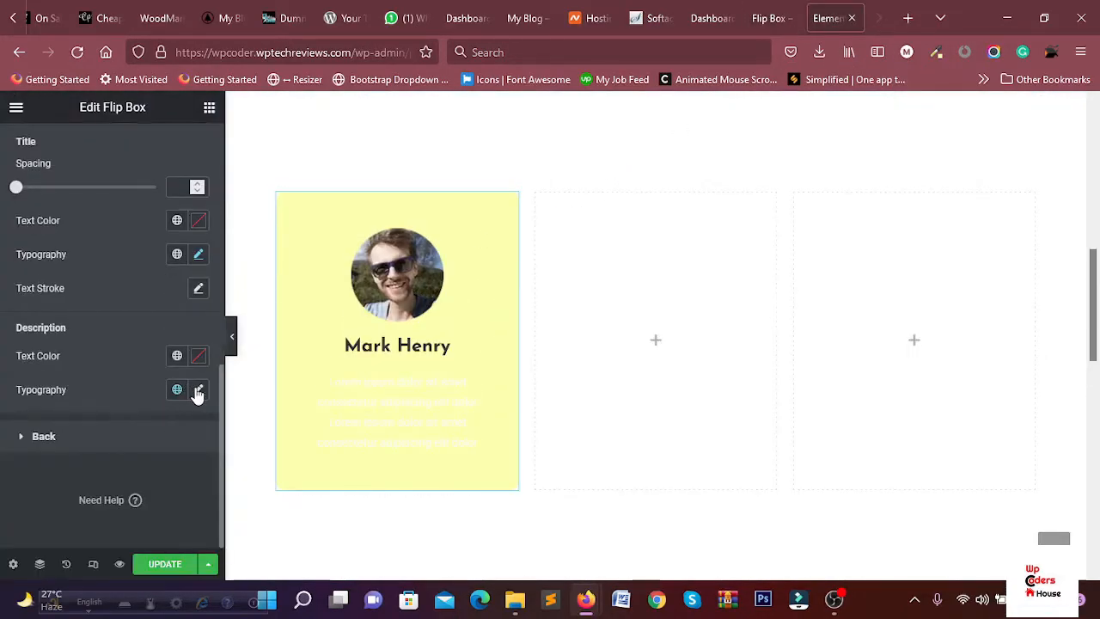
pyautogui.click(198, 391)
pyautogui.scroll(-2, 129, 361)
pyautogui.click(143, 383)
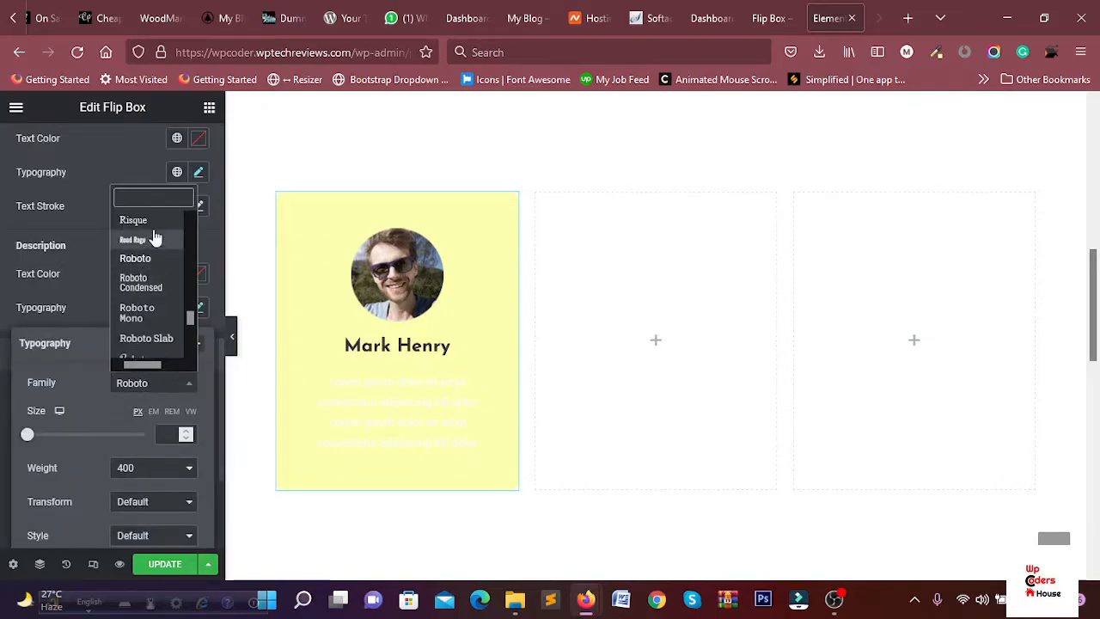
pyautogui.write('pop')
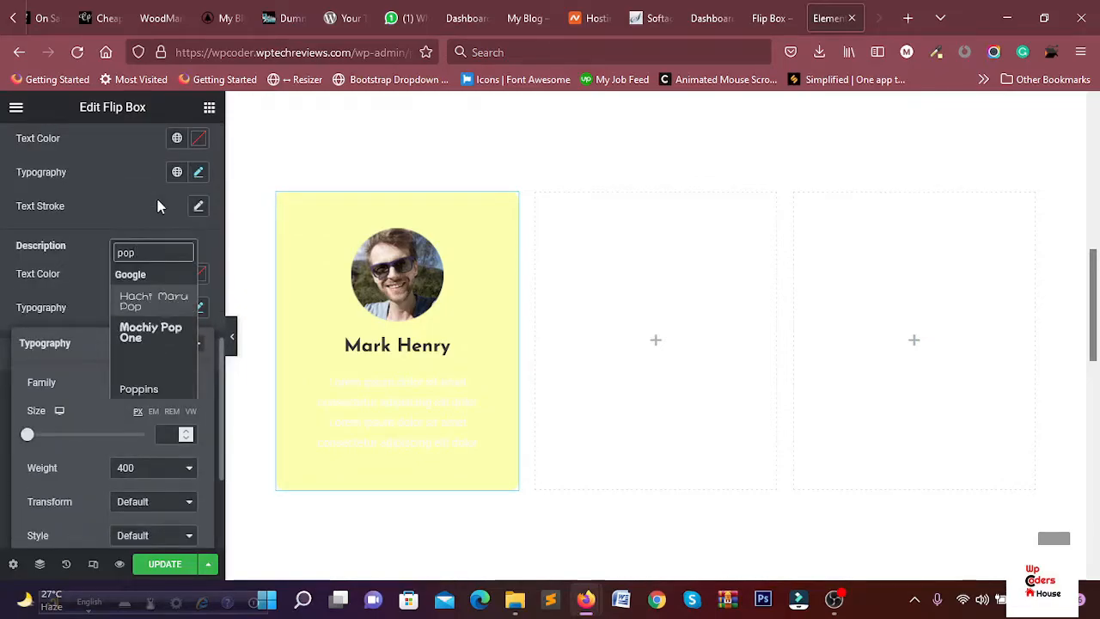
pyautogui.write('pi')
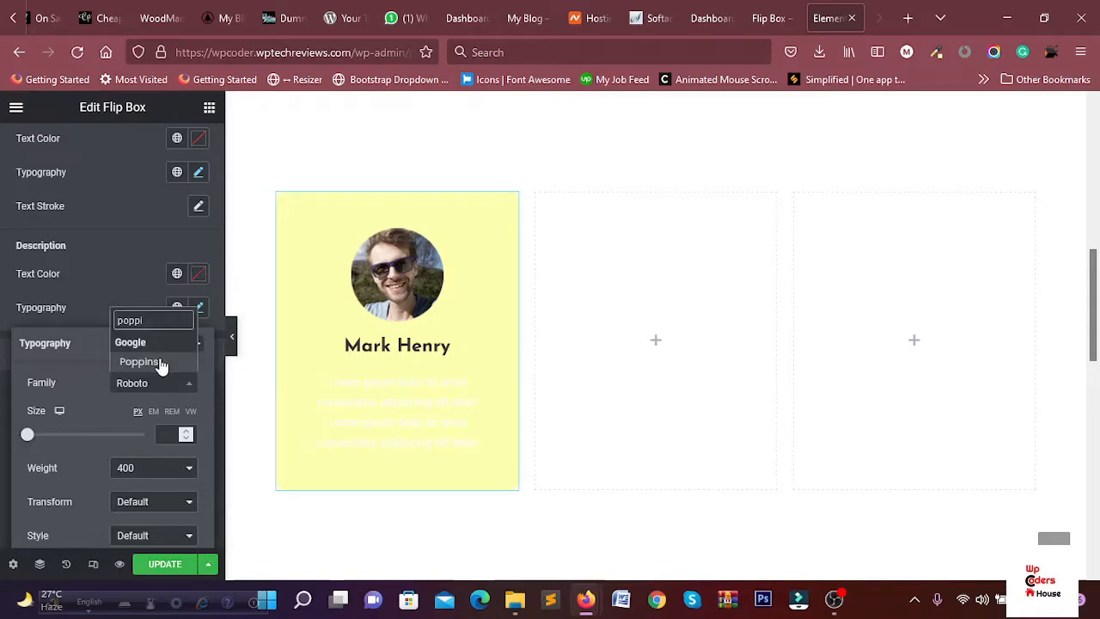
pyautogui.click(160, 362)
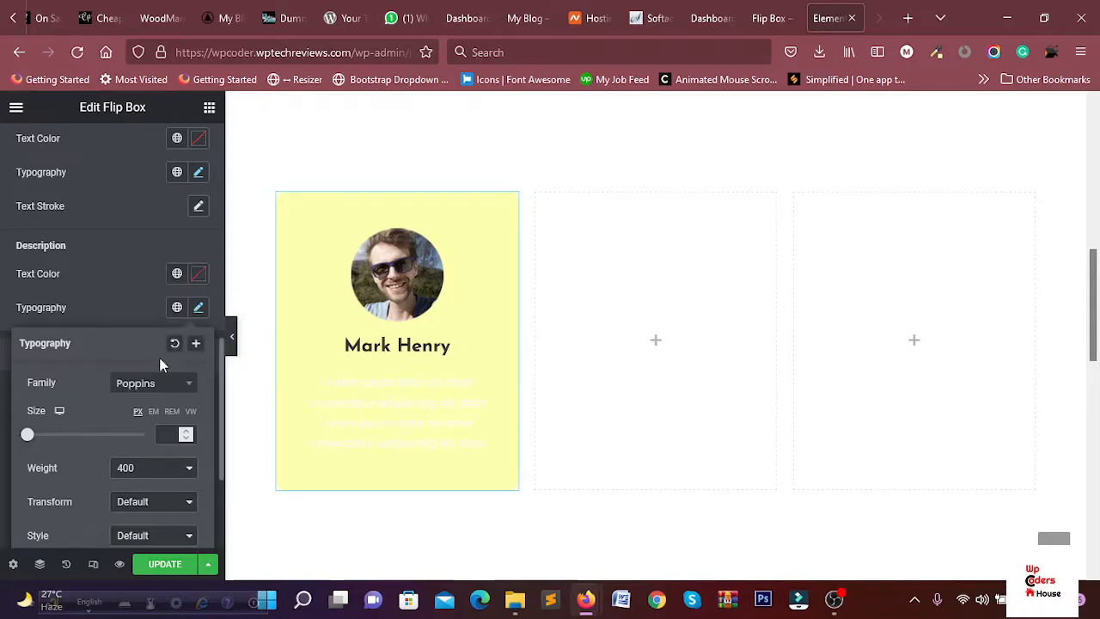
# Set the front description's text colour to #444
pyautogui.click(131, 275)
pyautogui.click(198, 275)
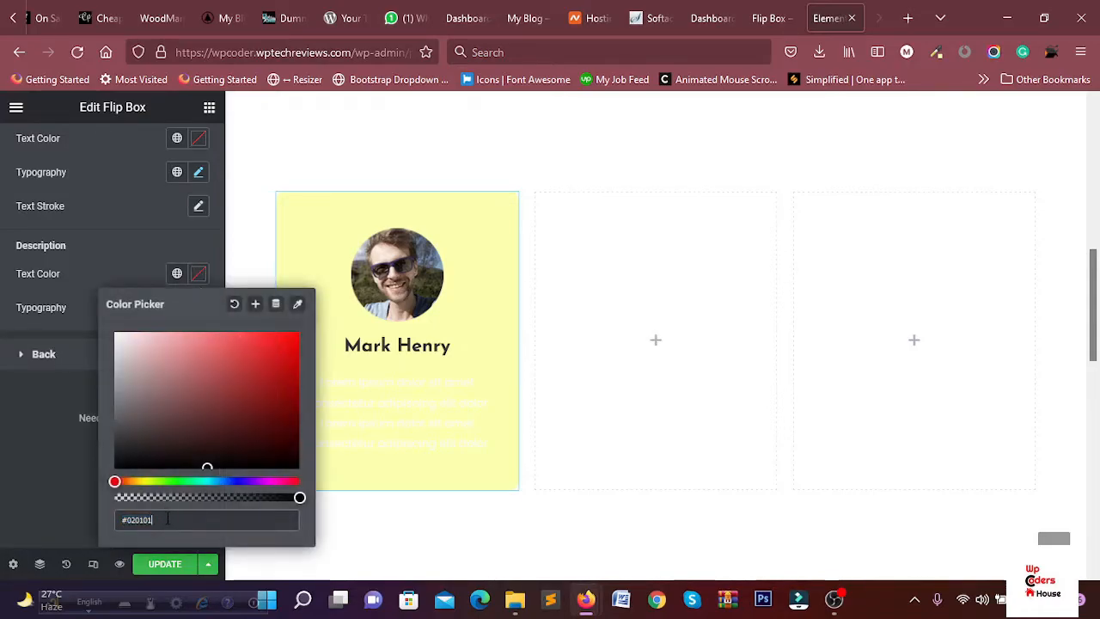
pyautogui.write('#444')
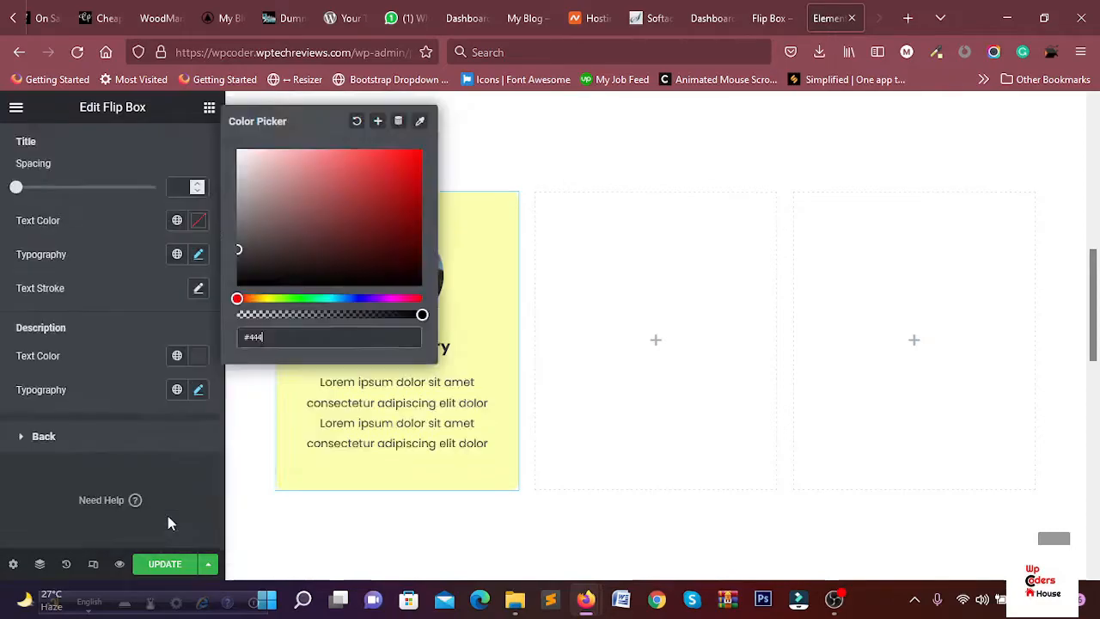
pyautogui.click(142, 357)
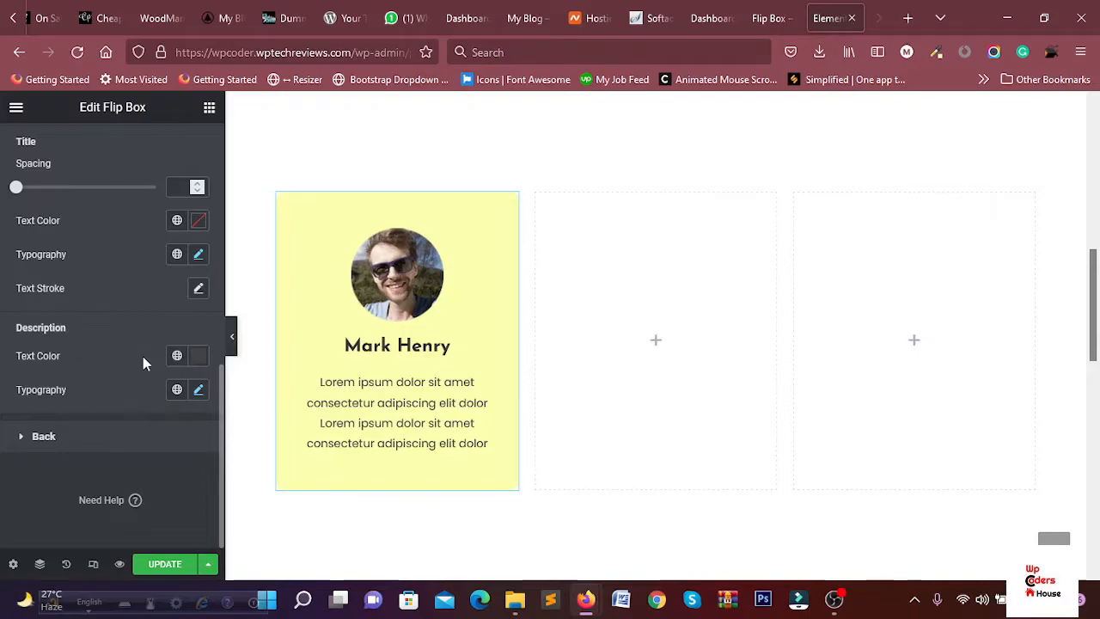
# Set the front description's font size to 14 px and compare both sides of the card with the reference page
pyautogui.click(198, 390)
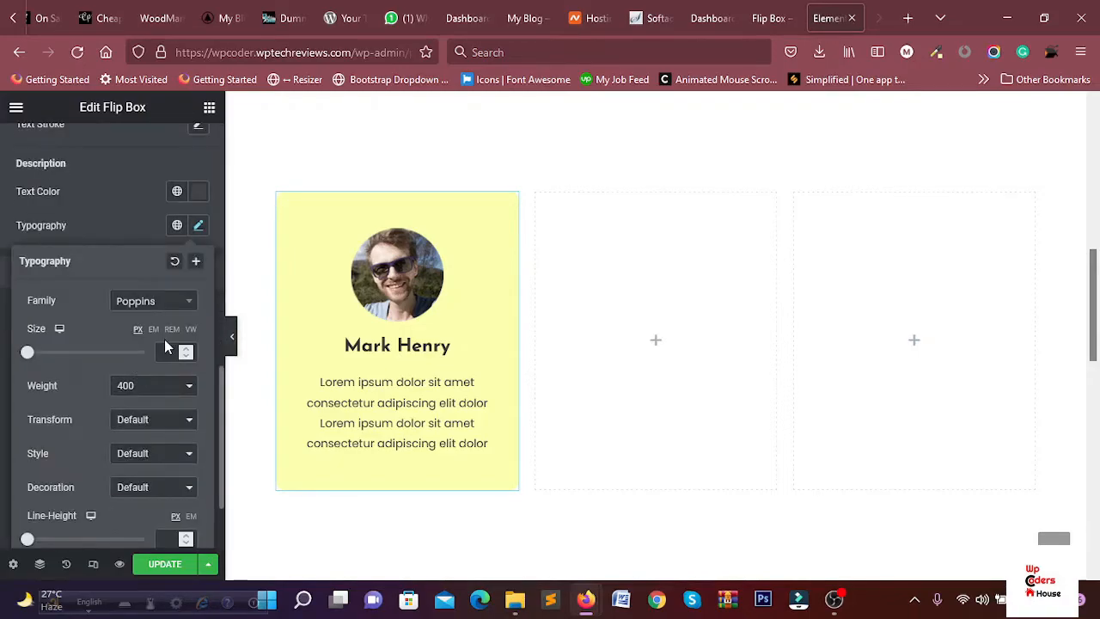
pyautogui.click(175, 346)
pyautogui.write('15')
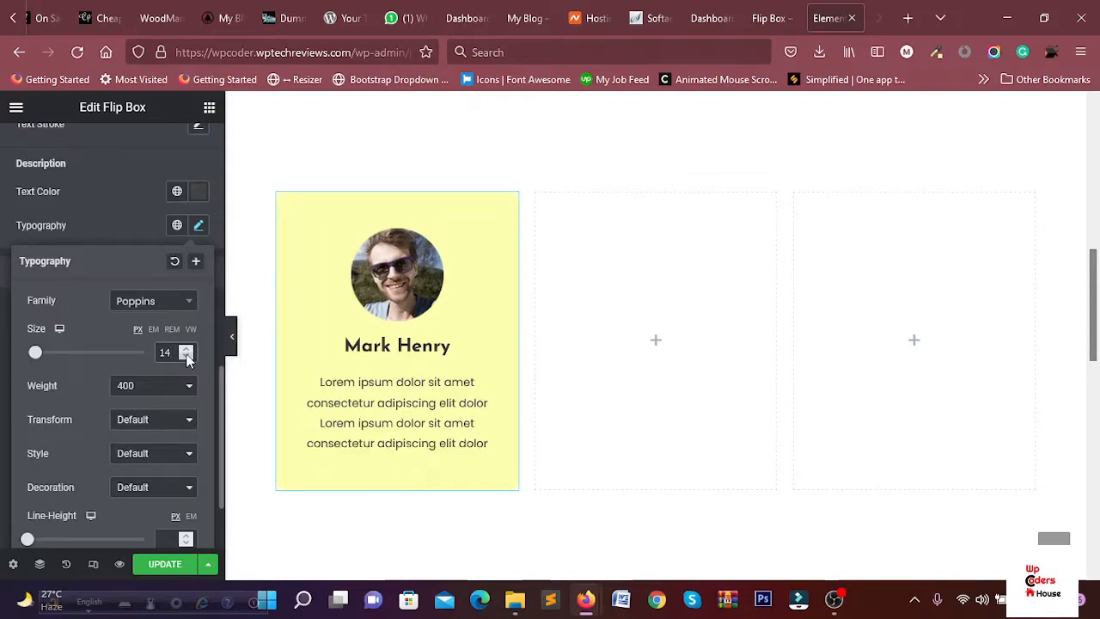
pyautogui.click(774, 18)
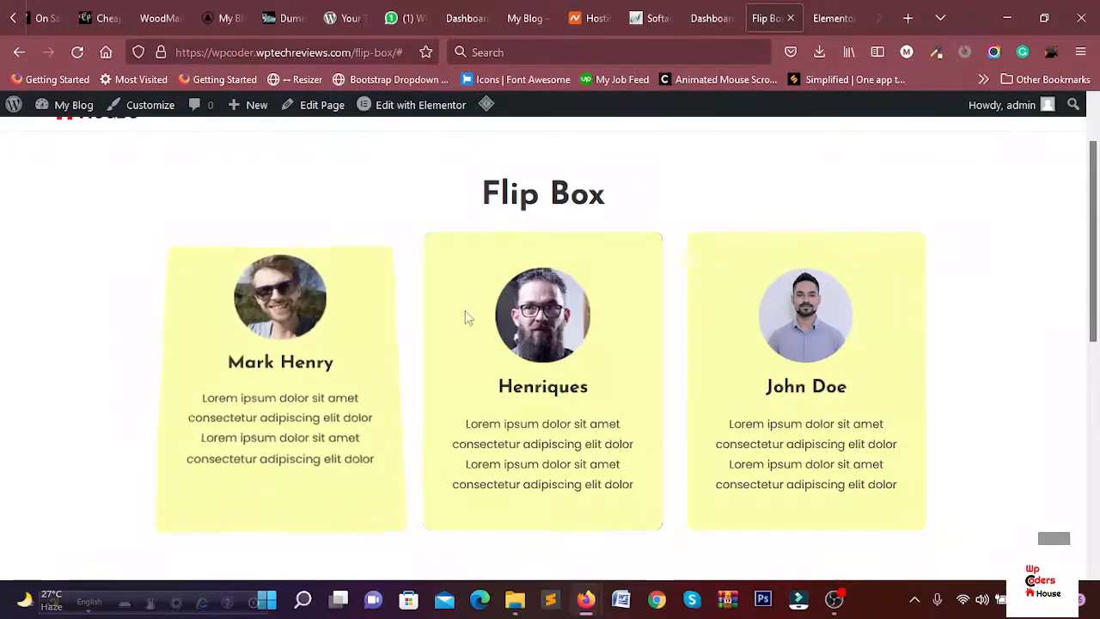
pyautogui.click(830, 18)
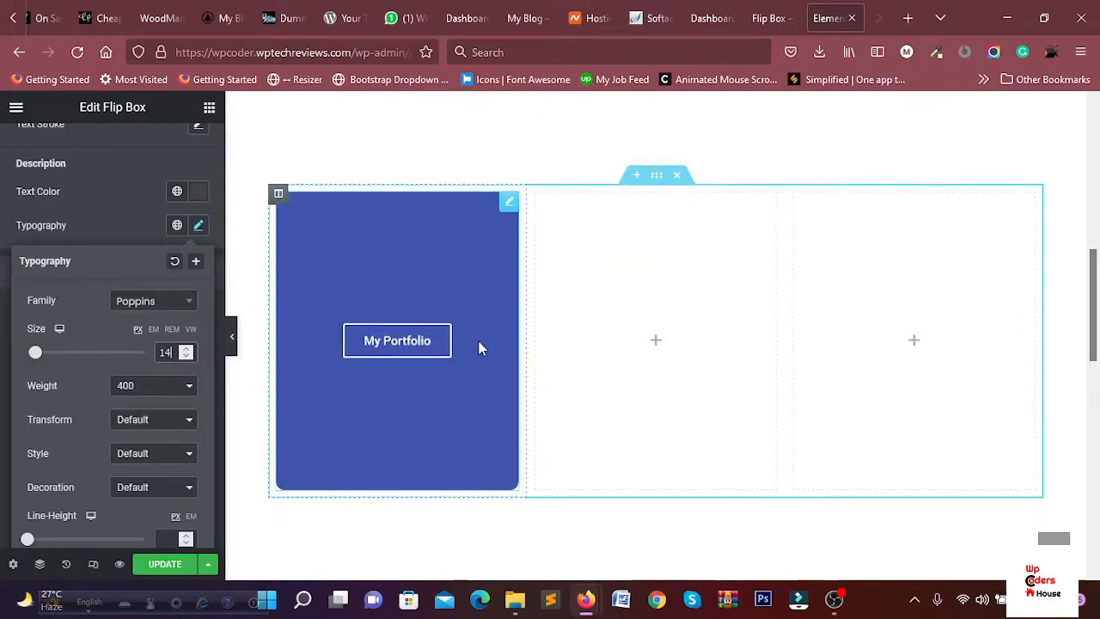
pyautogui.click(770, 18)
pyautogui.moveTo(303, 316)
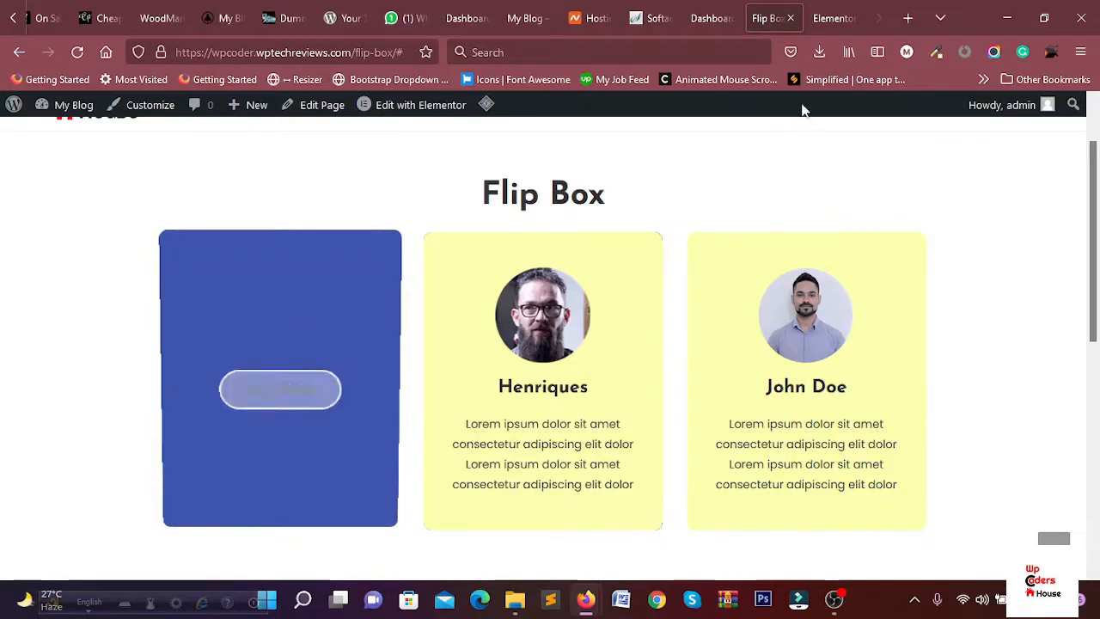
pyautogui.click(832, 18)
pyautogui.click(121, 213)
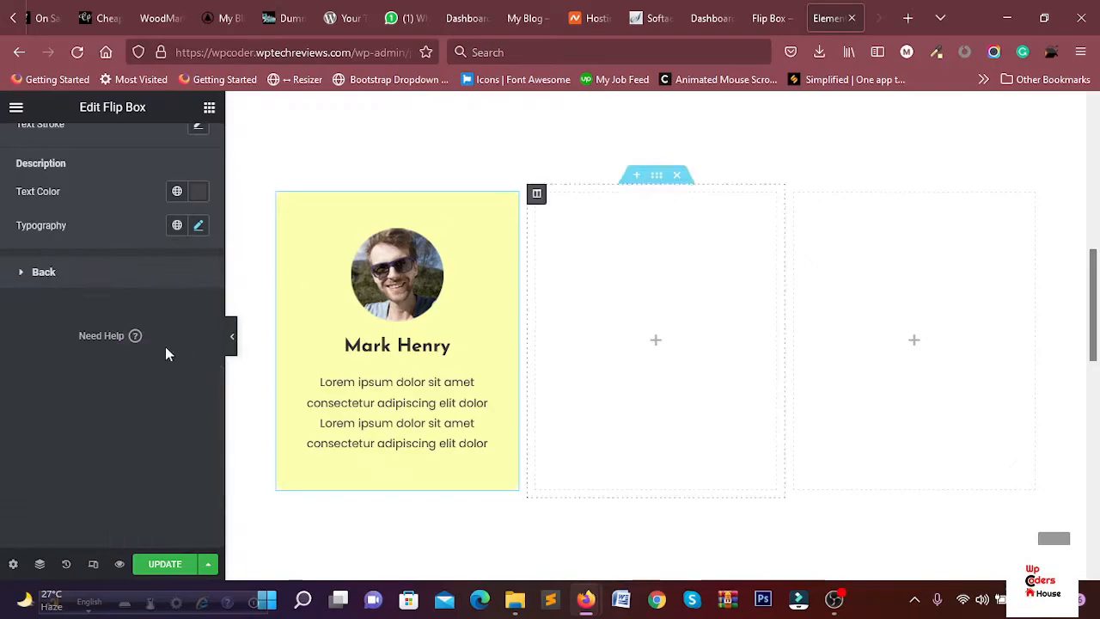
# In the flip box's back side styling, set the button size to Medium and compare it with the reference page
pyautogui.scroll(3, 133, 262)
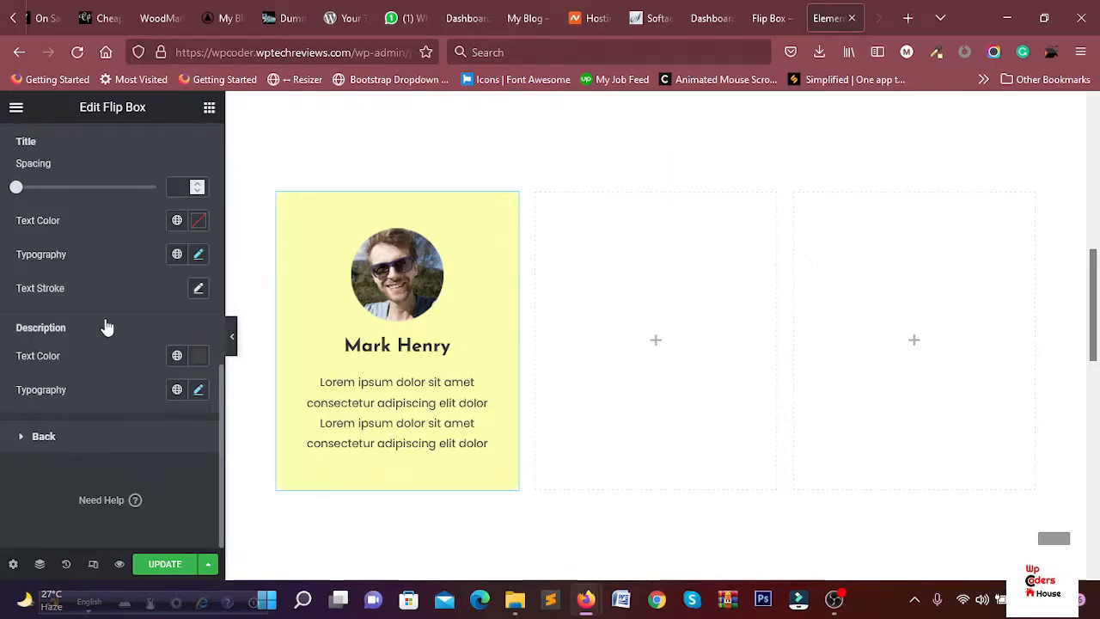
pyautogui.scroll(-5, 109, 289)
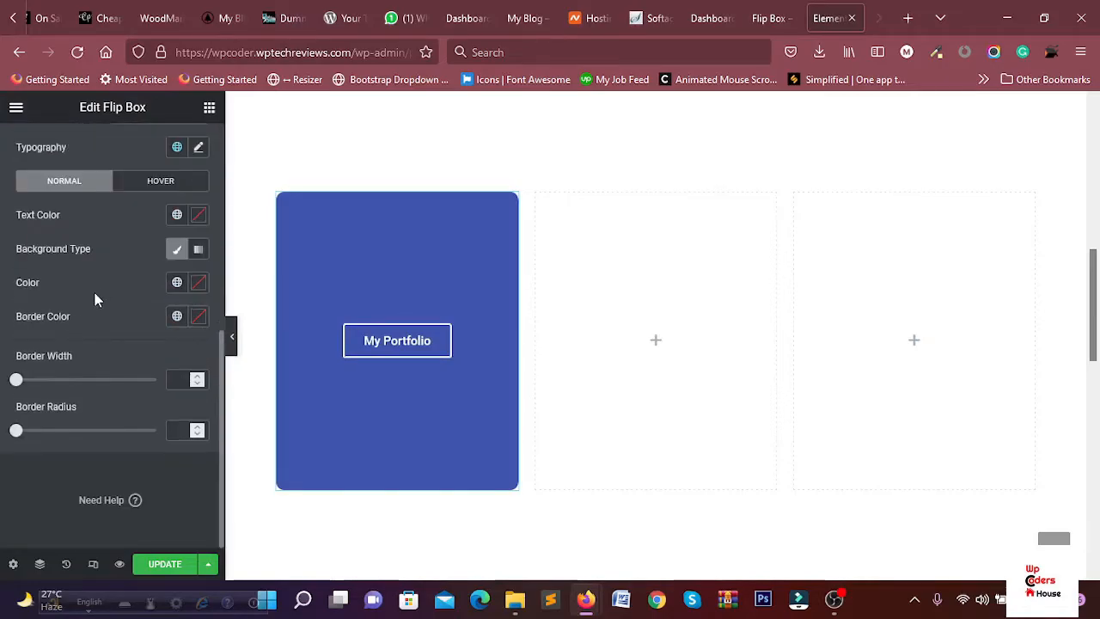
pyautogui.scroll(2, 79, 251)
pyautogui.moveTo(15, 246); pyautogui.dragTo(32, 246)
pyautogui.click(91, 249)
pyautogui.click(135, 277)
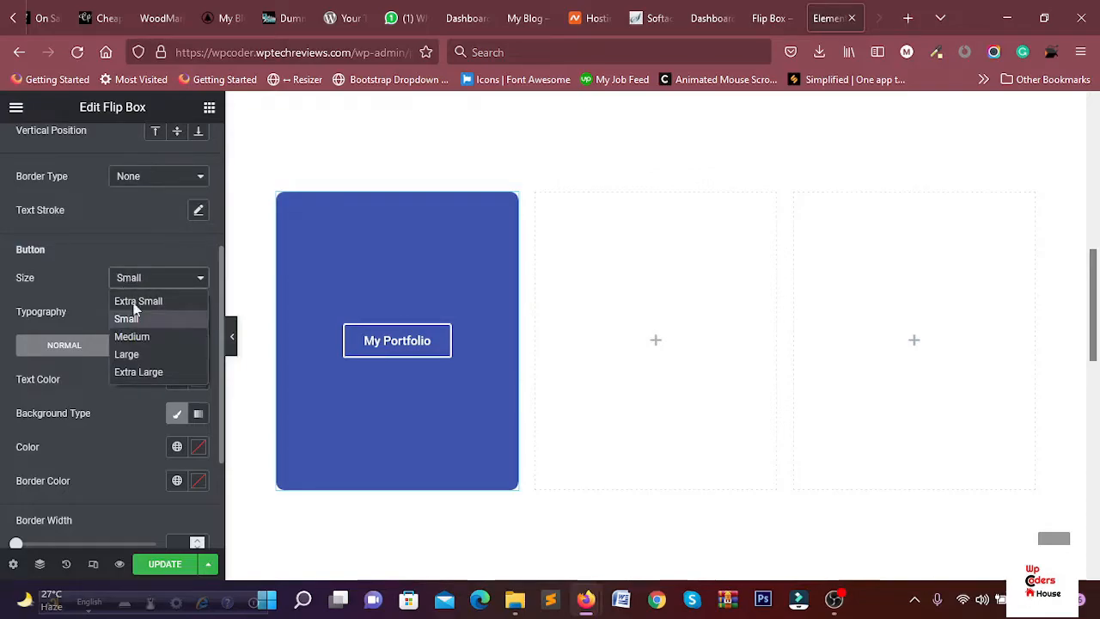
pyautogui.click(137, 336)
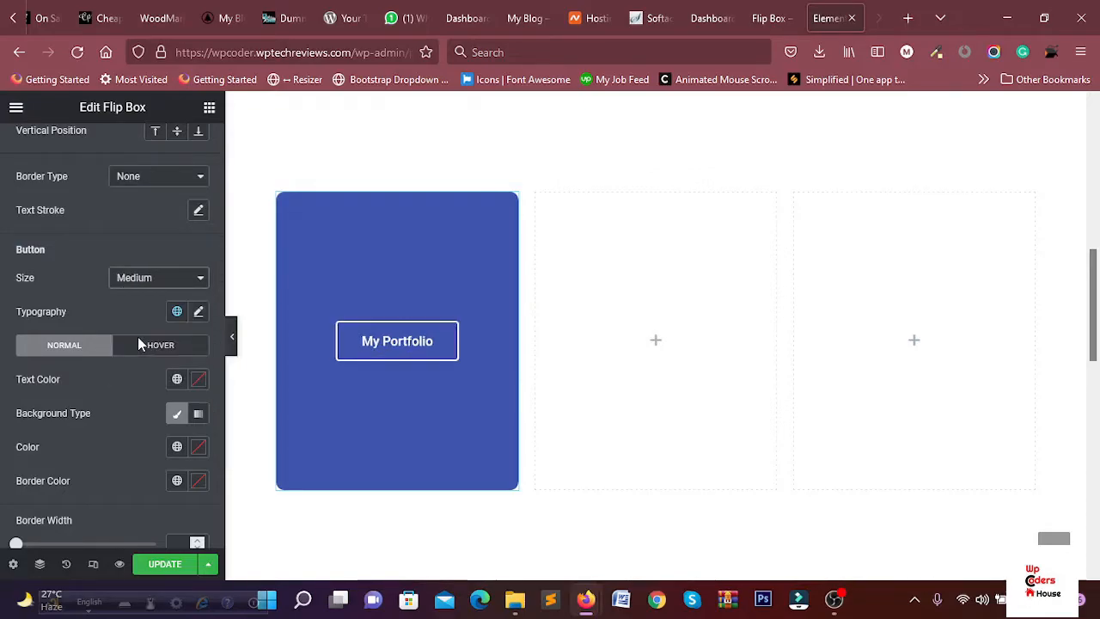
pyautogui.click(768, 18)
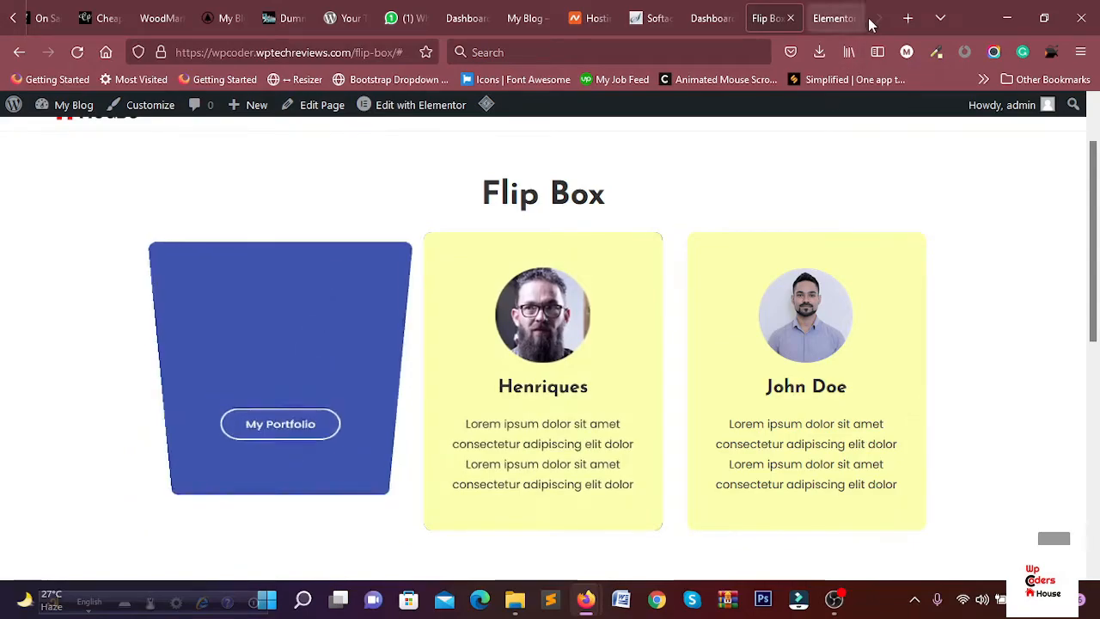
pyautogui.click(832, 18)
# Set the back button's typography to the Poppins font family at 14 px
pyautogui.click(198, 311)
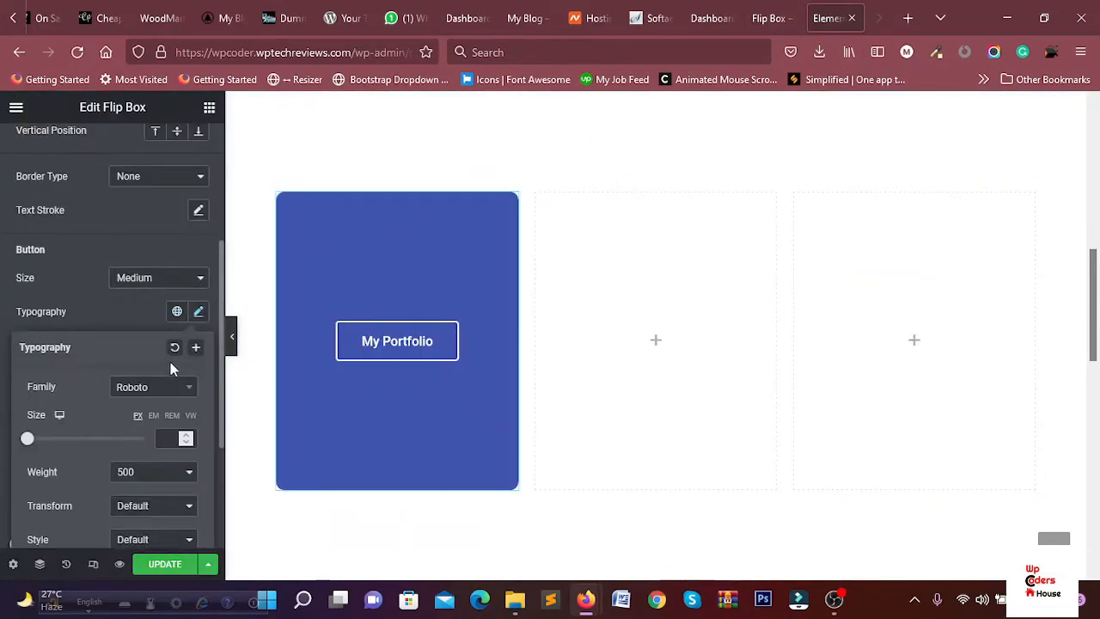
pyautogui.click(165, 387)
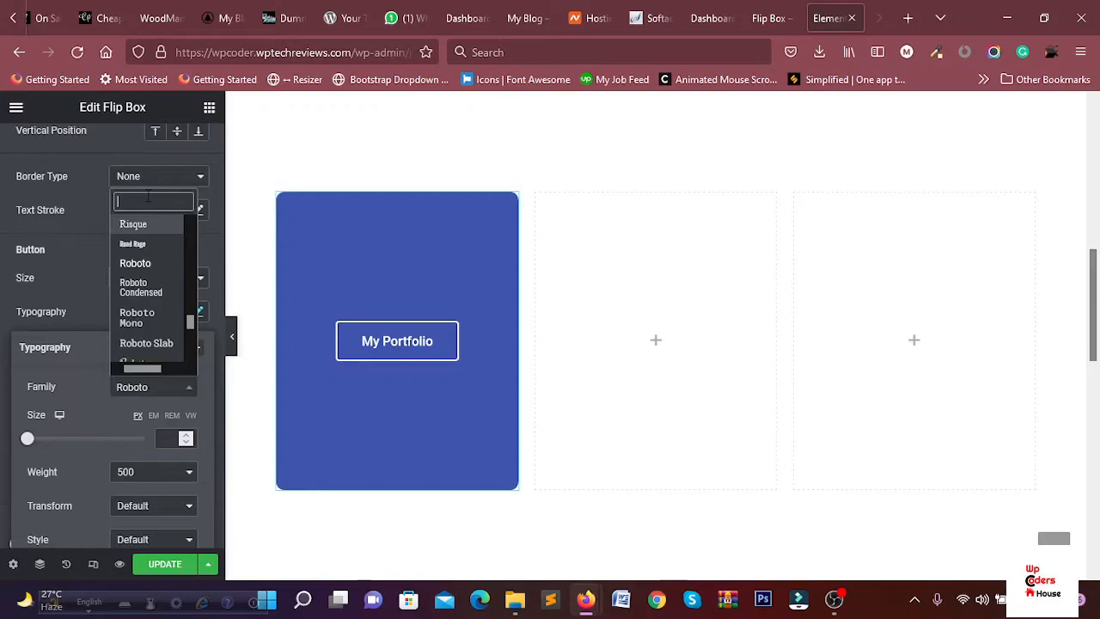
pyautogui.write('popp')
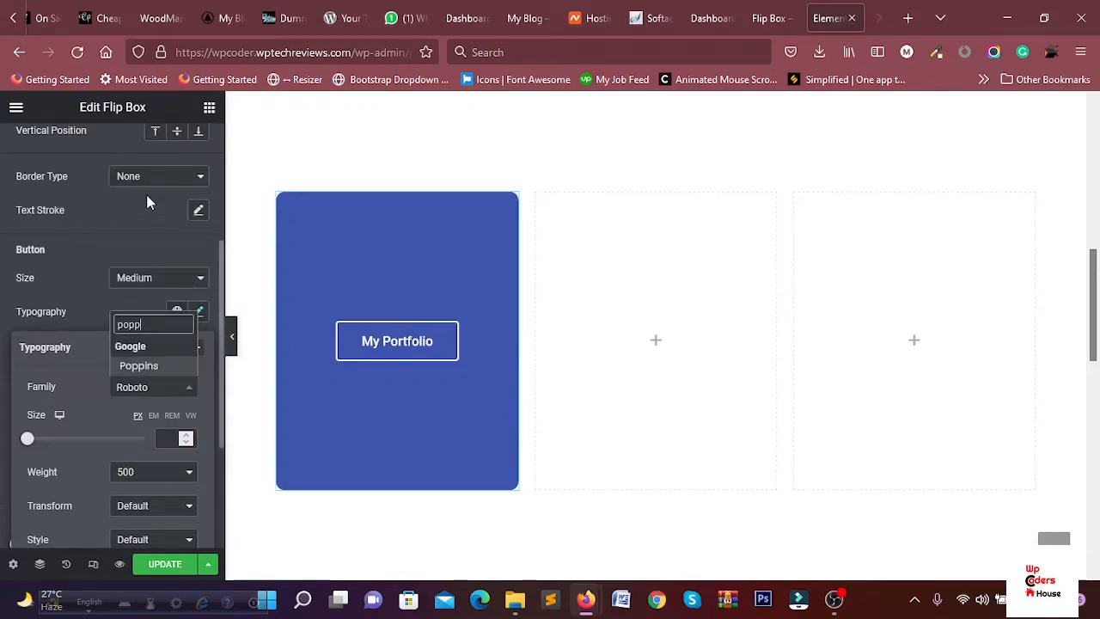
pyautogui.press('BackSpace')
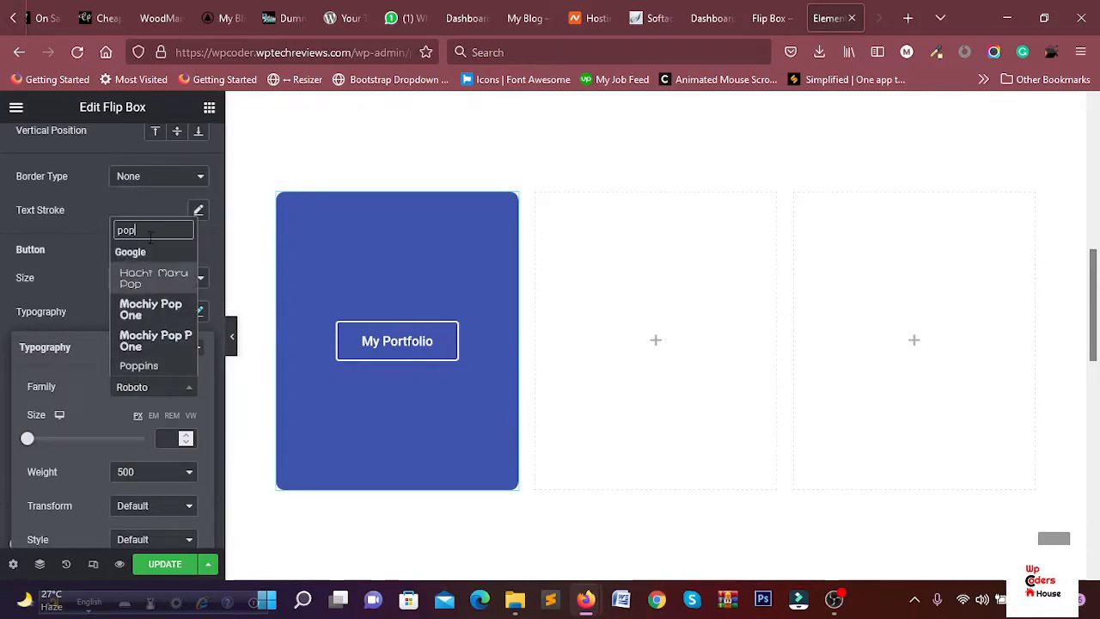
pyautogui.write('p')
pyautogui.click(139, 370)
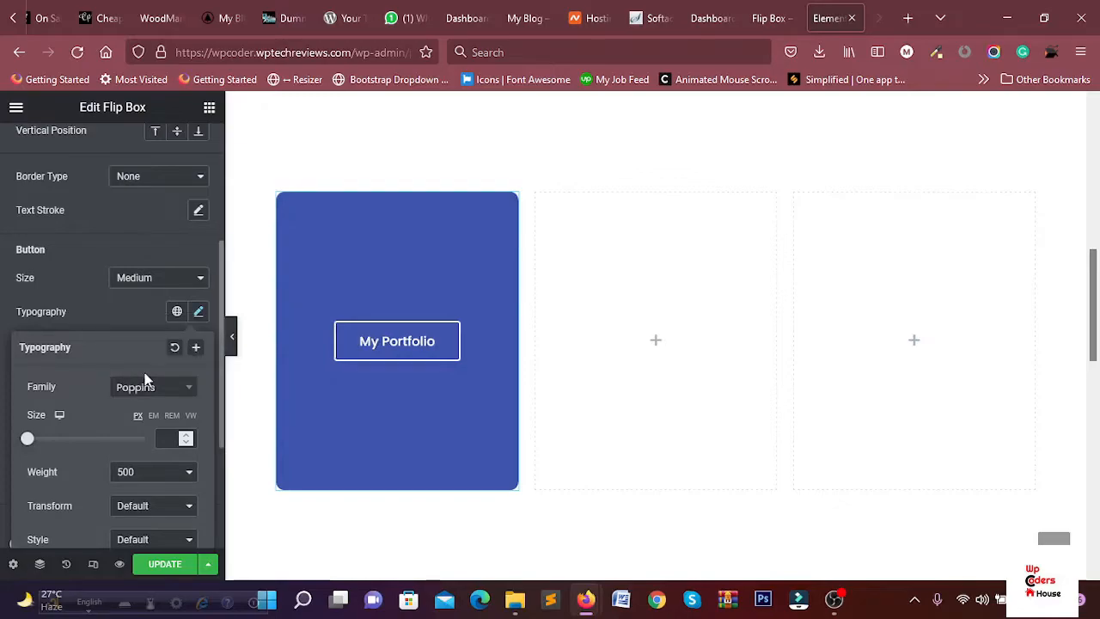
pyautogui.click(166, 438)
pyautogui.write('14')
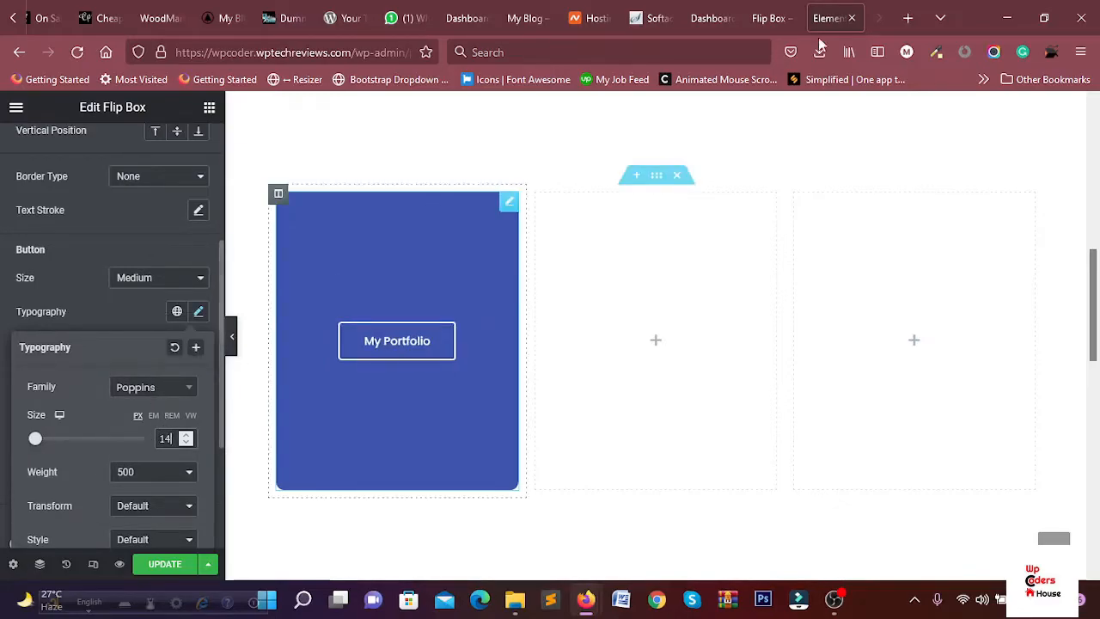
pyautogui.click(111, 301)
# Give the back button a border radius of 30 and compare its shape with the reference page
pyautogui.scroll(-3, 112, 301)
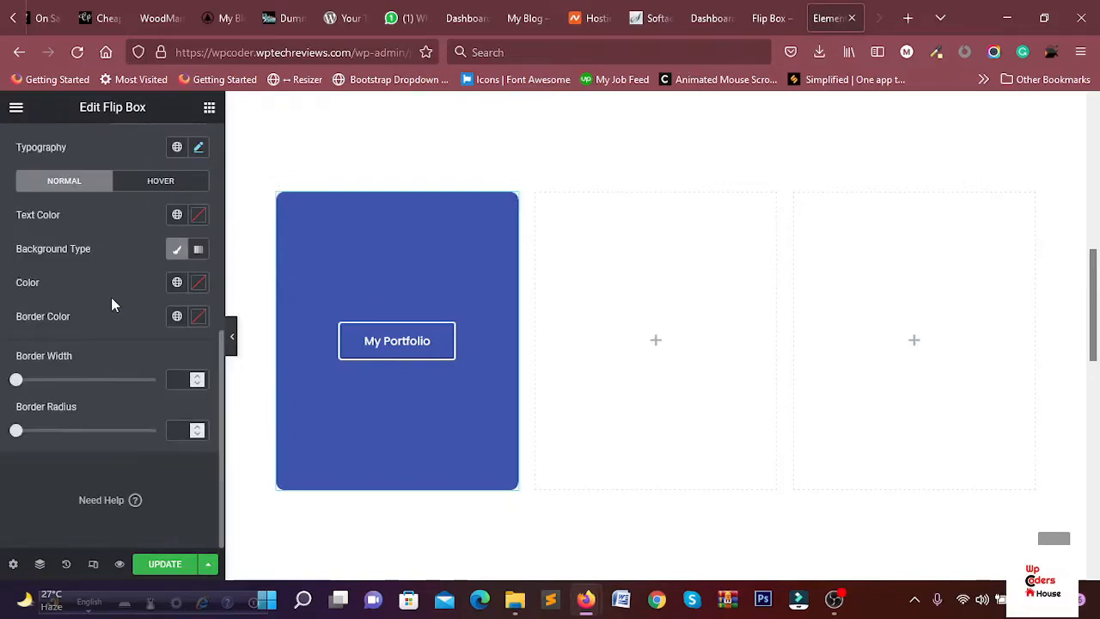
pyautogui.click(154, 432)
pyautogui.write('30')
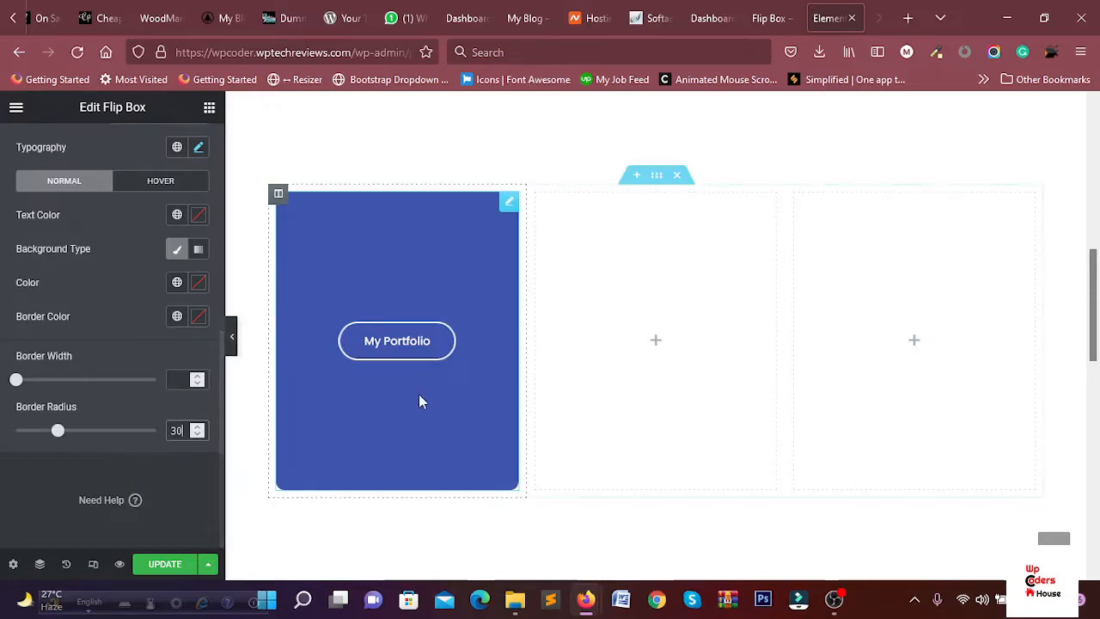
pyautogui.click(768, 18)
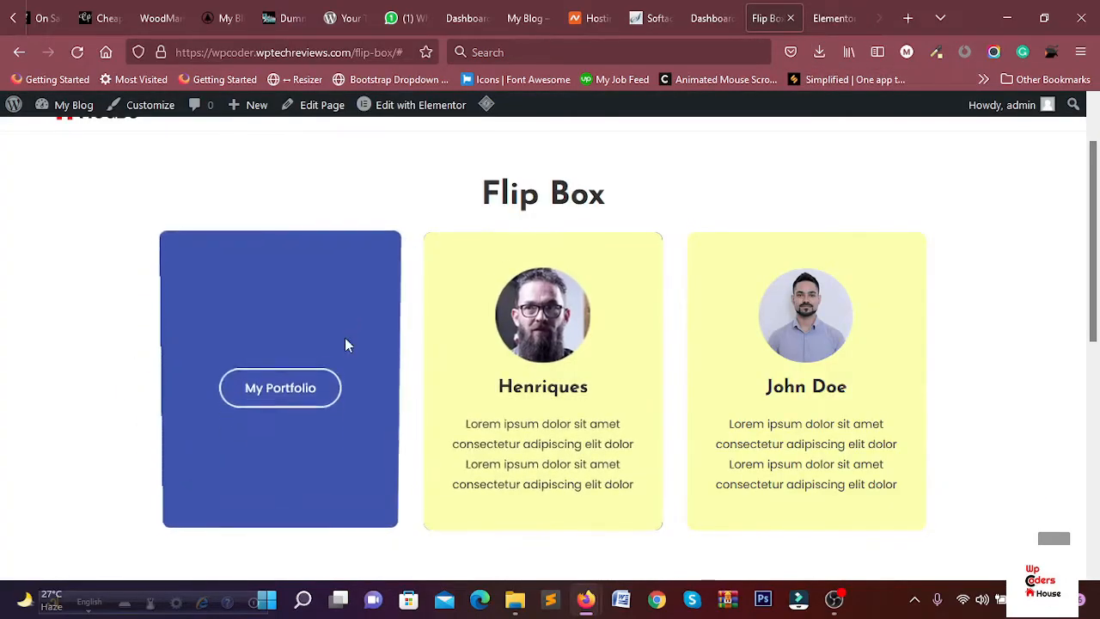
pyautogui.click(832, 18)
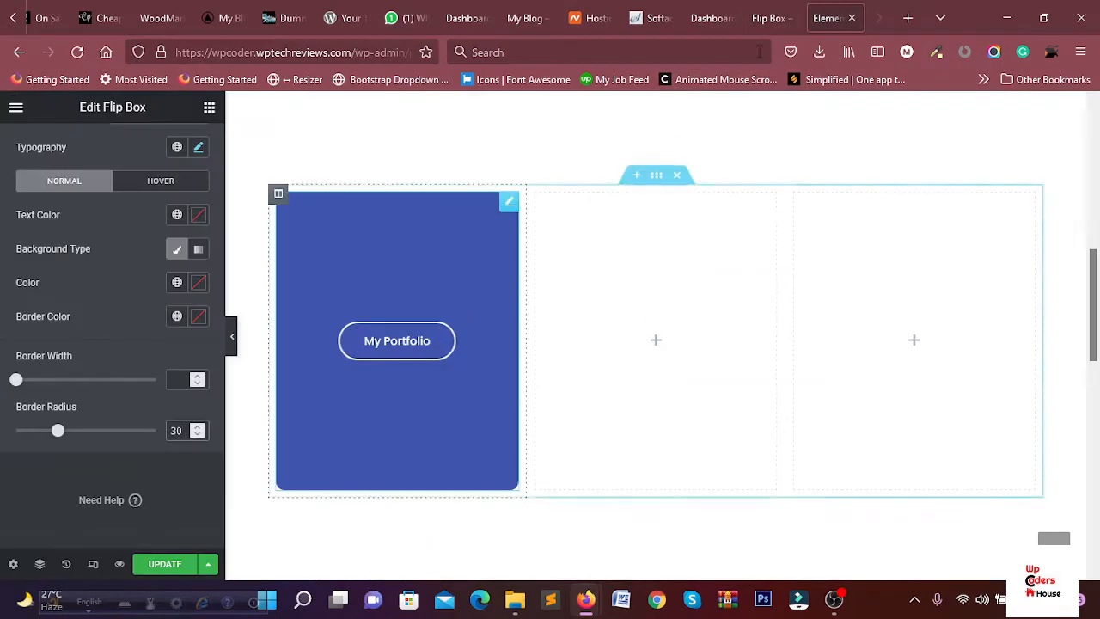
# Examine the hover style of the portfolio button on the reference page, then return to the button settings in the editor
pyautogui.click(763, 18)
pyautogui.moveTo(306, 354)
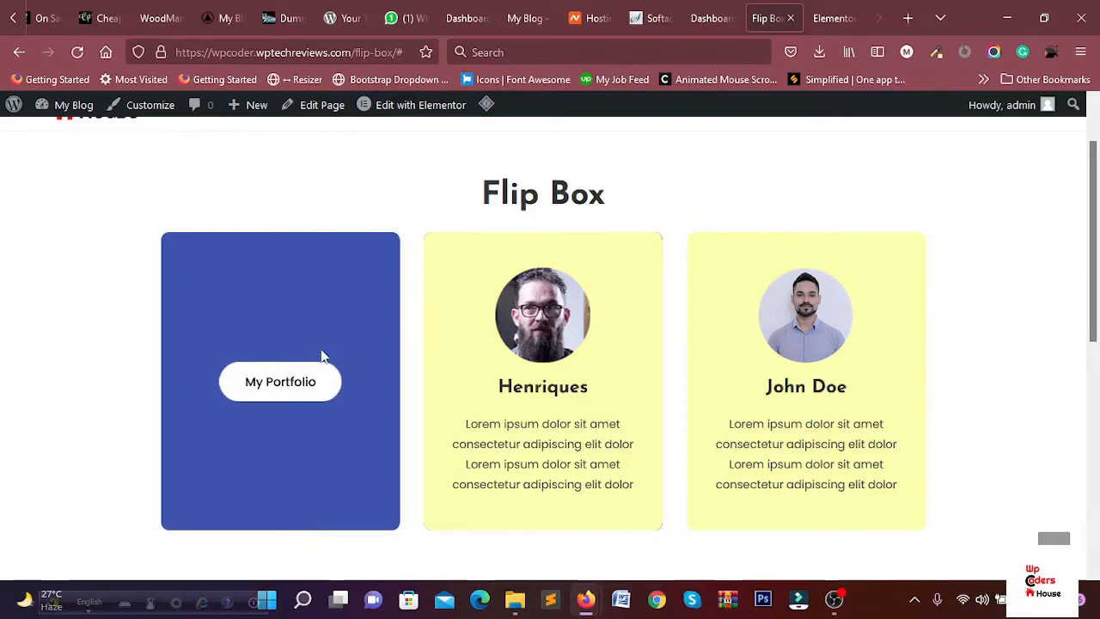
pyautogui.click(824, 19)
pyautogui.scroll(2, 108, 323)
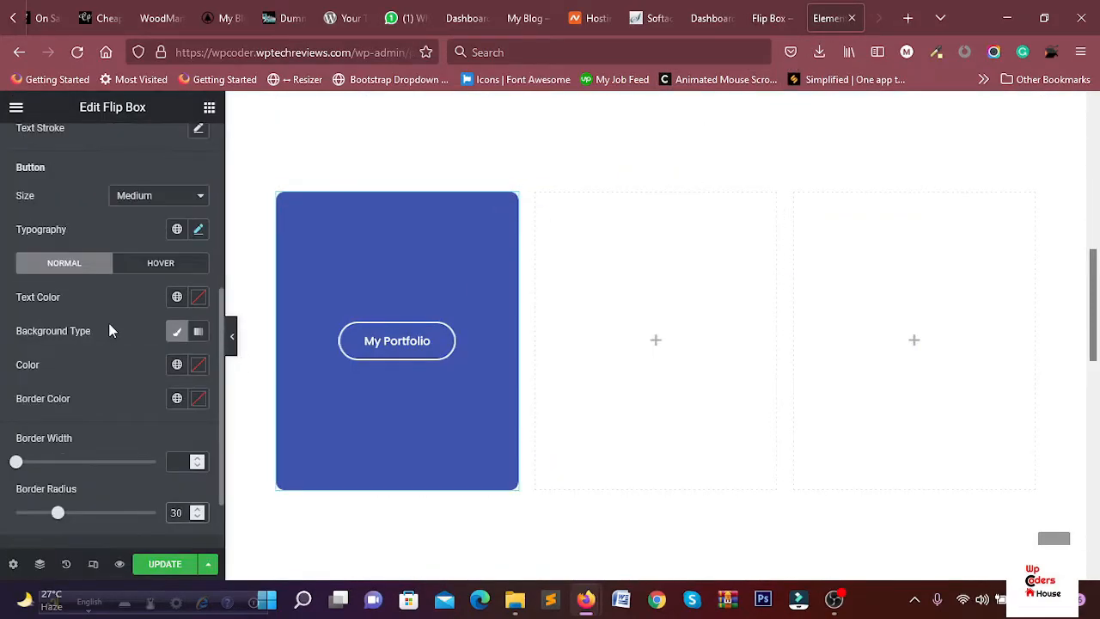
# Set the hover text colour of the flip box's back button to black
pyautogui.click(141, 264)
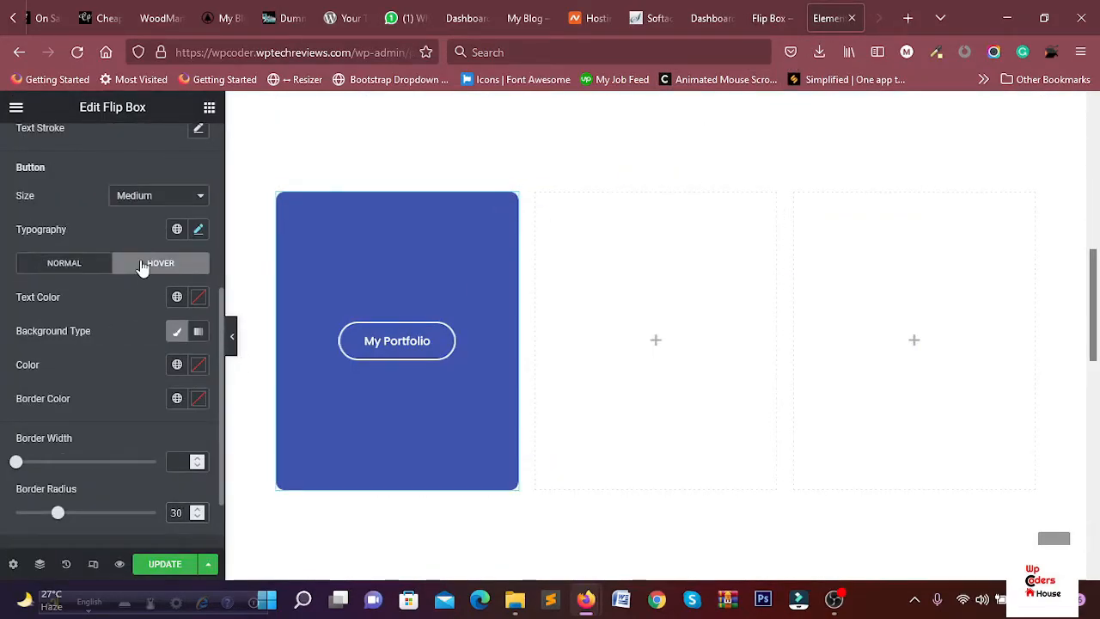
pyautogui.click(198, 297)
pyautogui.click(117, 490)
pyautogui.click(75, 369)
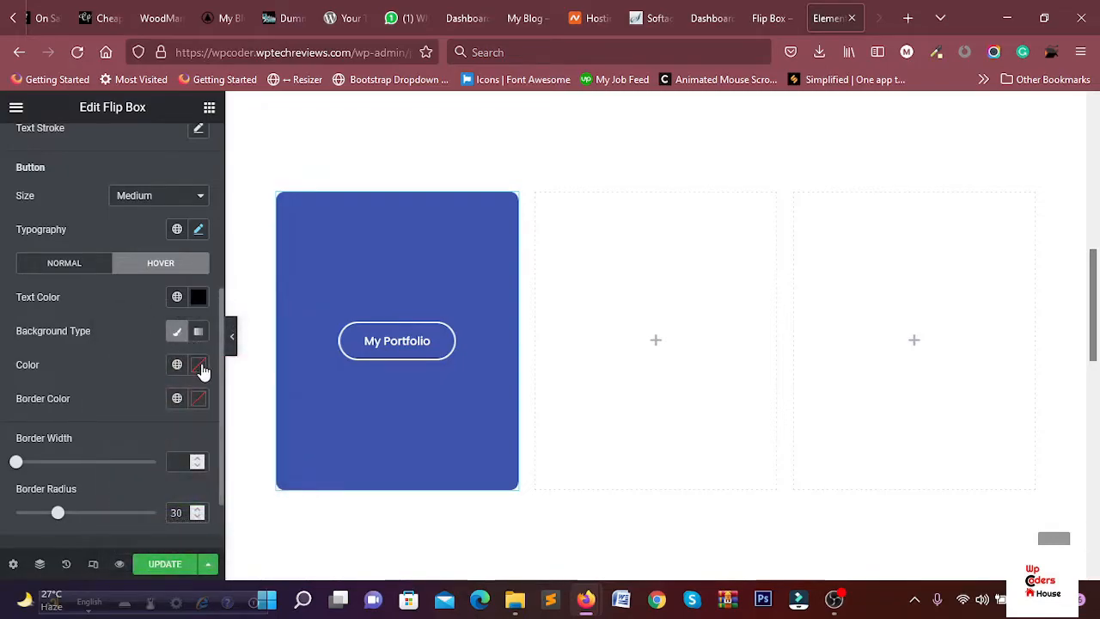
# Set the back button's hover background colour to white (#FFFFFF) and compare the hover effect with the reference page
pyautogui.click(197, 364)
pyautogui.click(166, 240)
pyautogui.moveTo(135, 157); pyautogui.dragTo(114, 136)
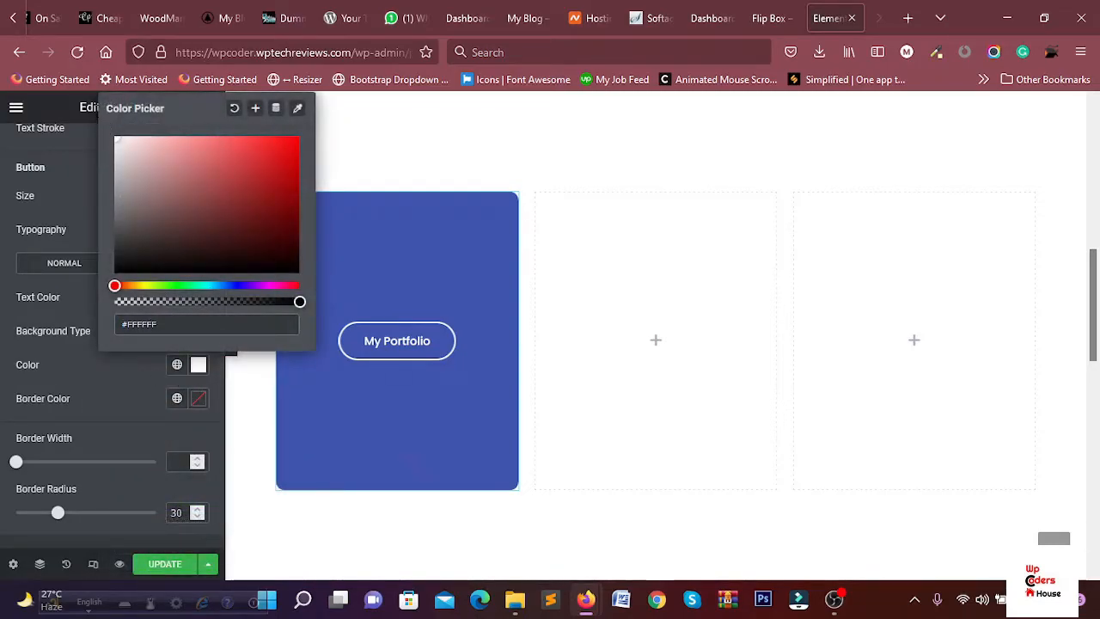
pyautogui.click(91, 185)
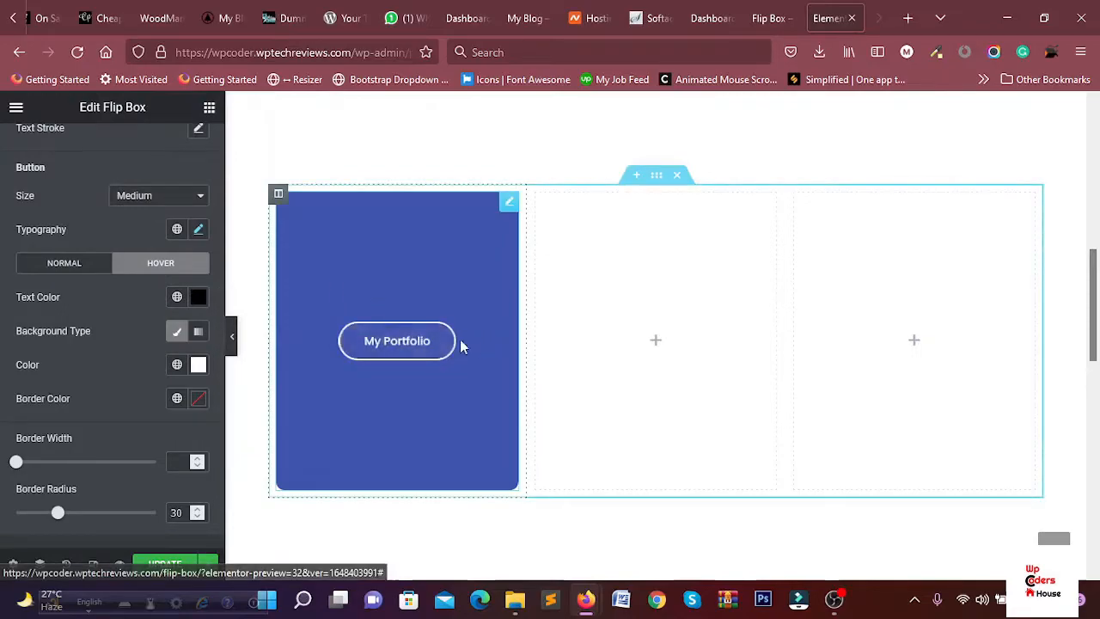
pyautogui.click(767, 18)
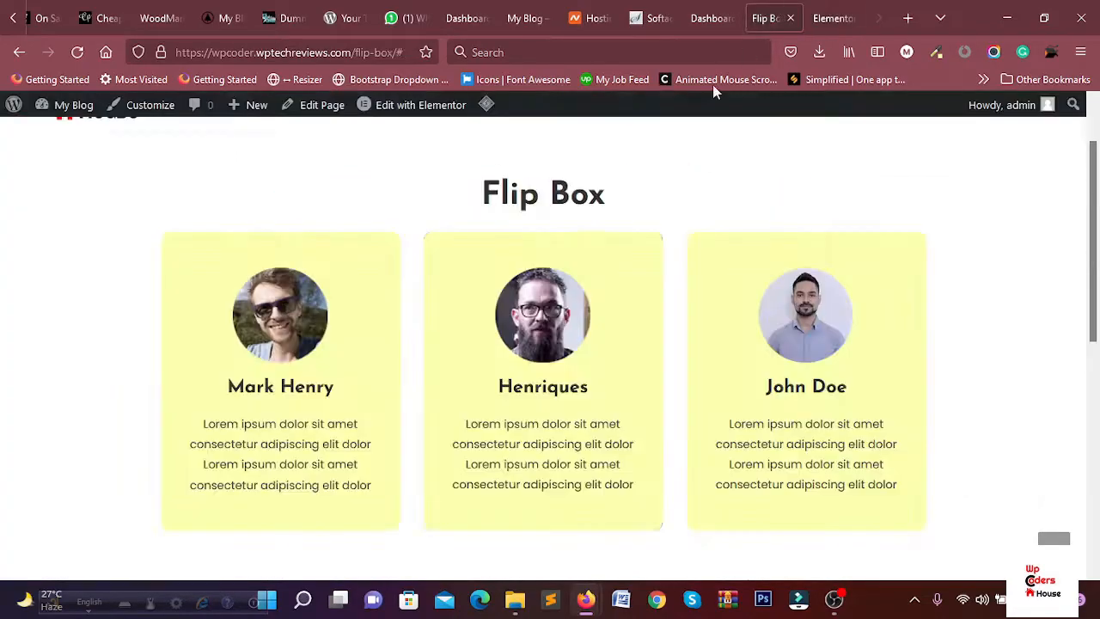
pyautogui.click(841, 18)
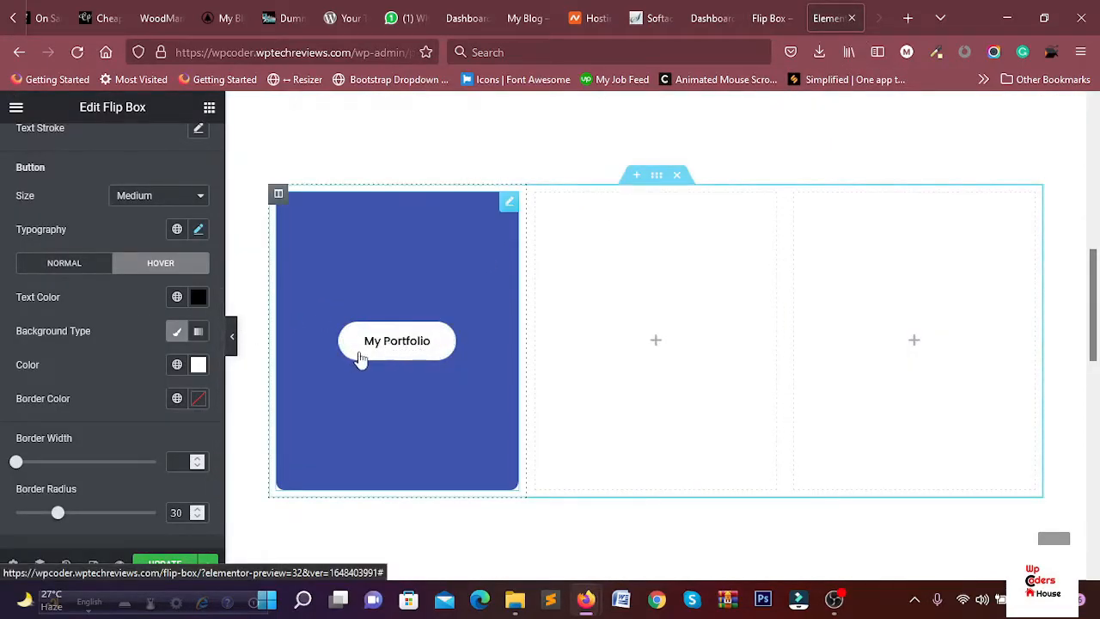
# Review the flip box's front styling and content settings, then examine the back side's button text and link fields
pyautogui.scroll(5, 106, 350)
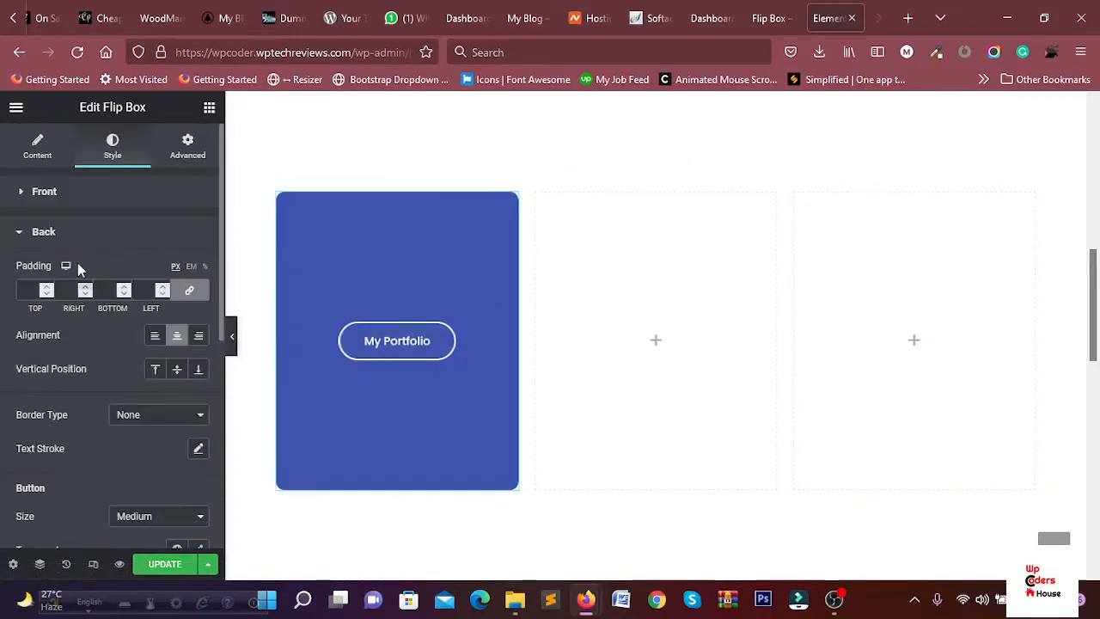
pyautogui.click(58, 199)
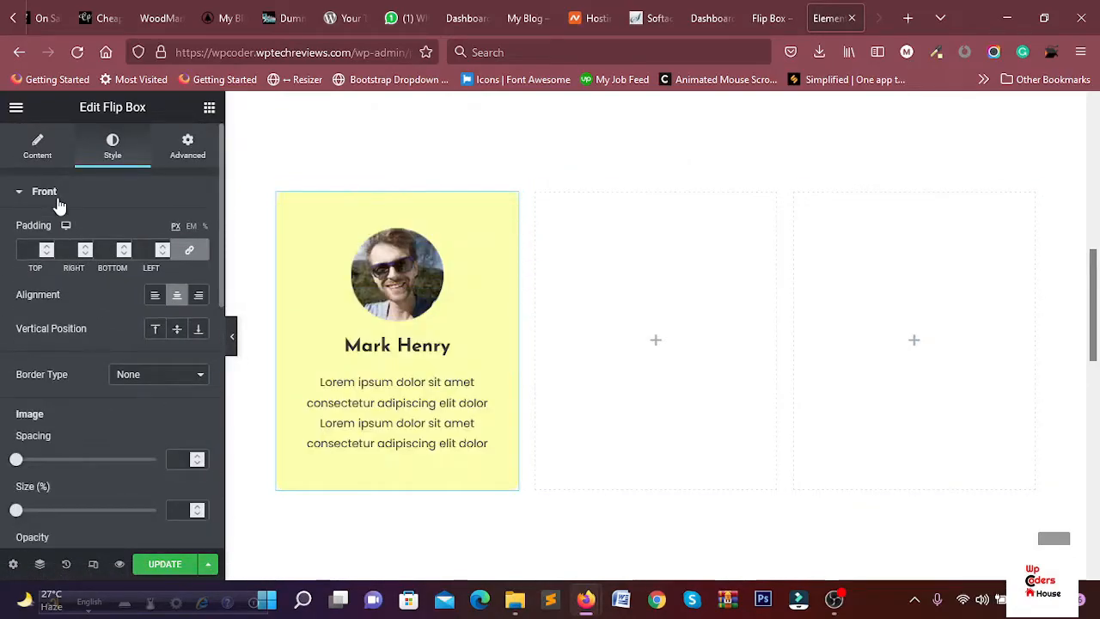
pyautogui.click(48, 160)
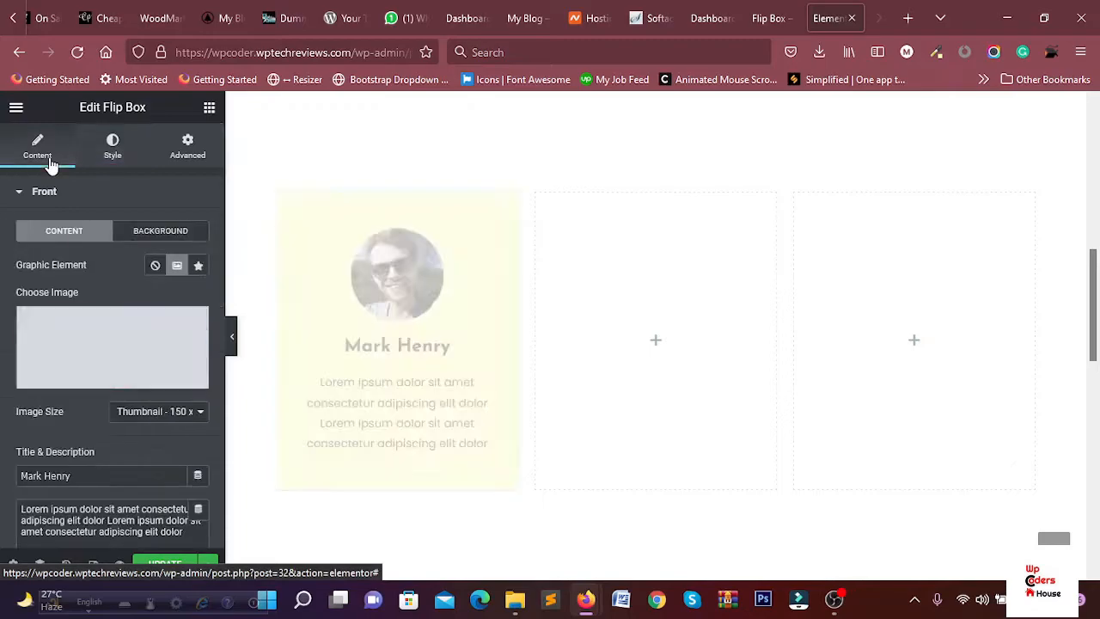
pyautogui.scroll(-3, 53, 210)
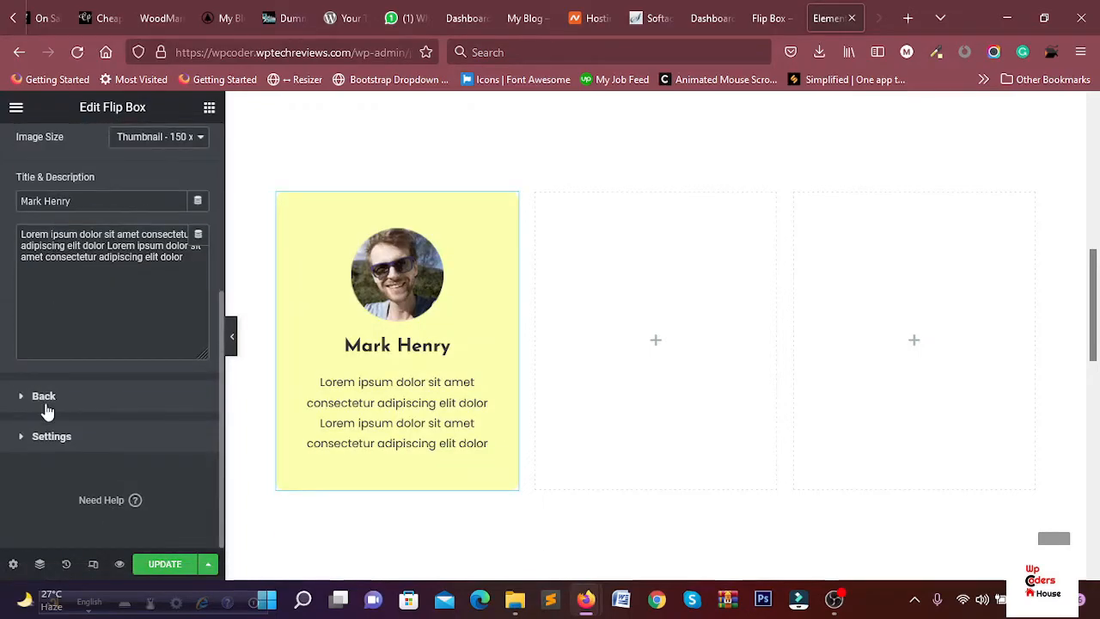
pyautogui.click(73, 403)
pyautogui.scroll(-2, 45, 356)
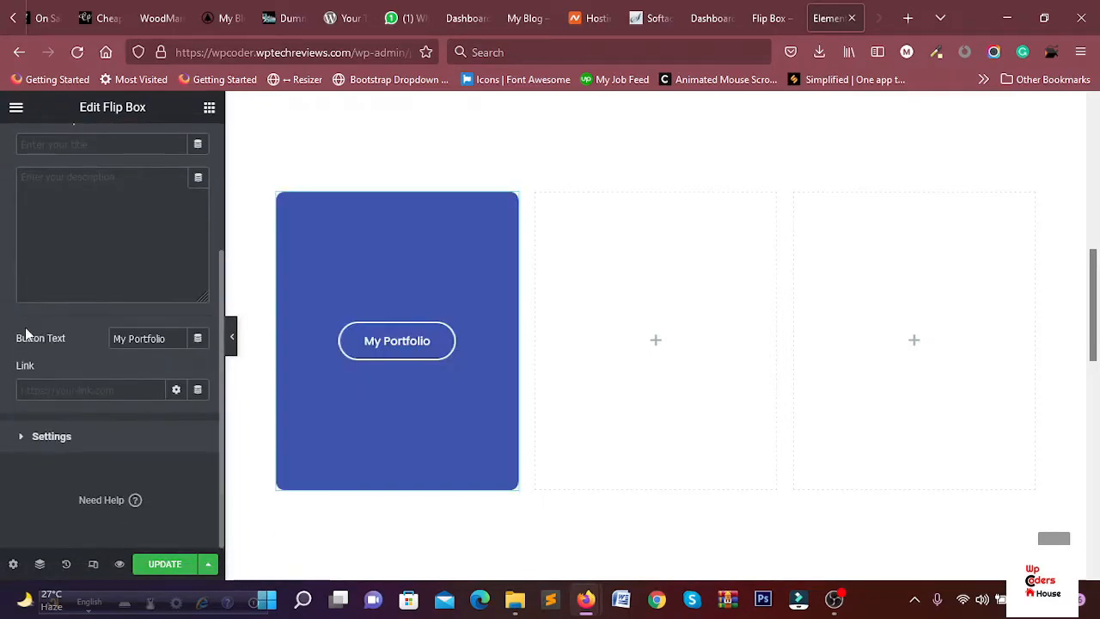
pyautogui.click(48, 389)
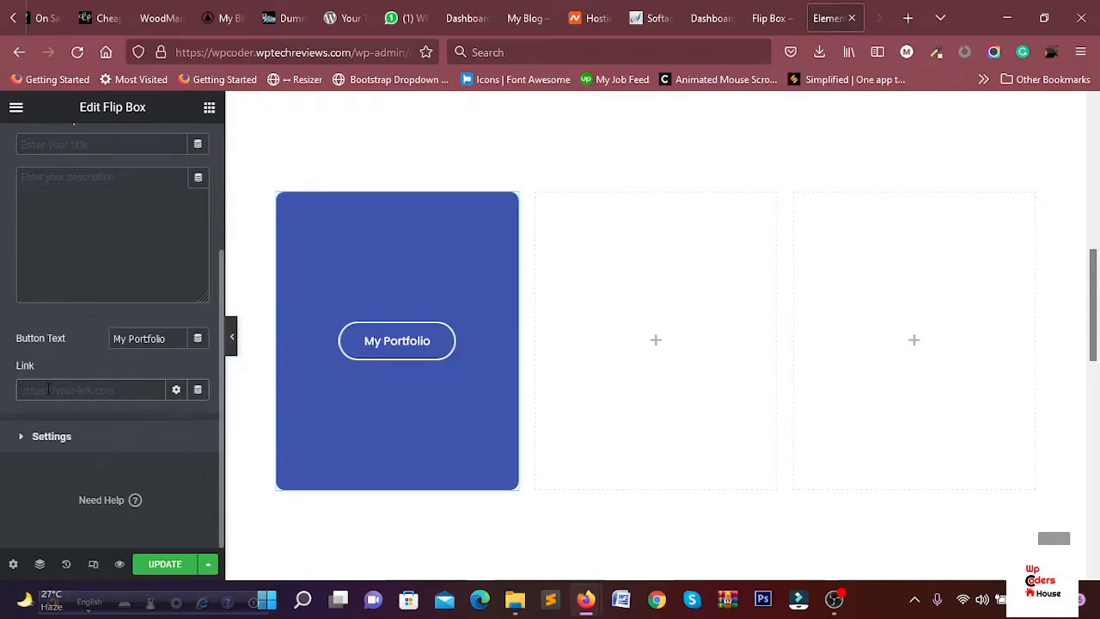
pyautogui.scroll(3, 95, 385)
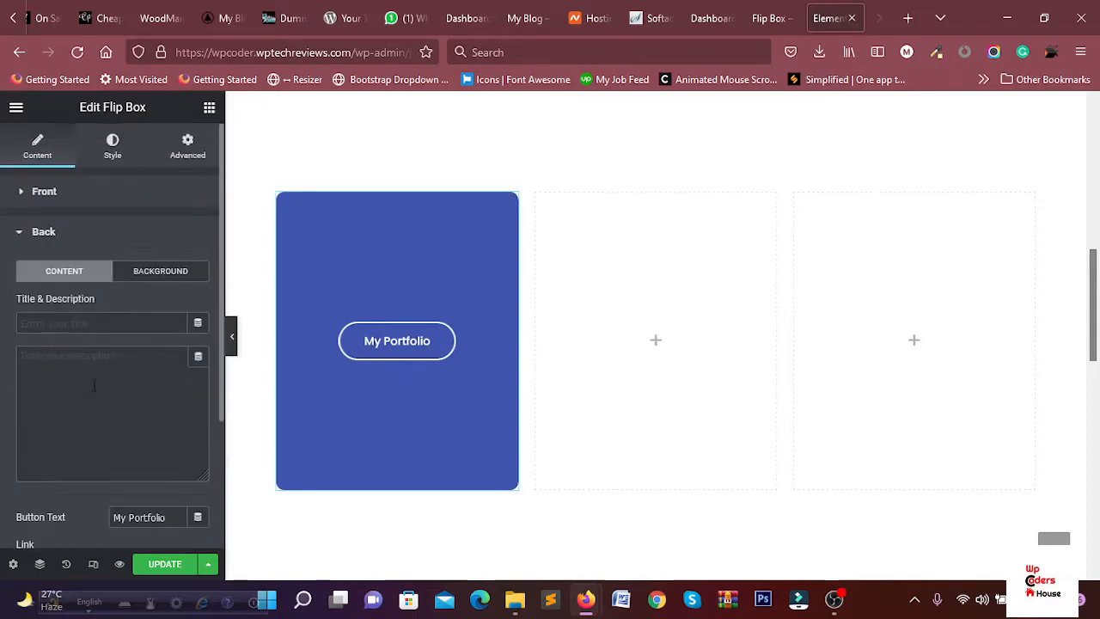
# Set the flip box's front padding to 30 px on all sides and compare the card with the reference page
pyautogui.click(76, 198)
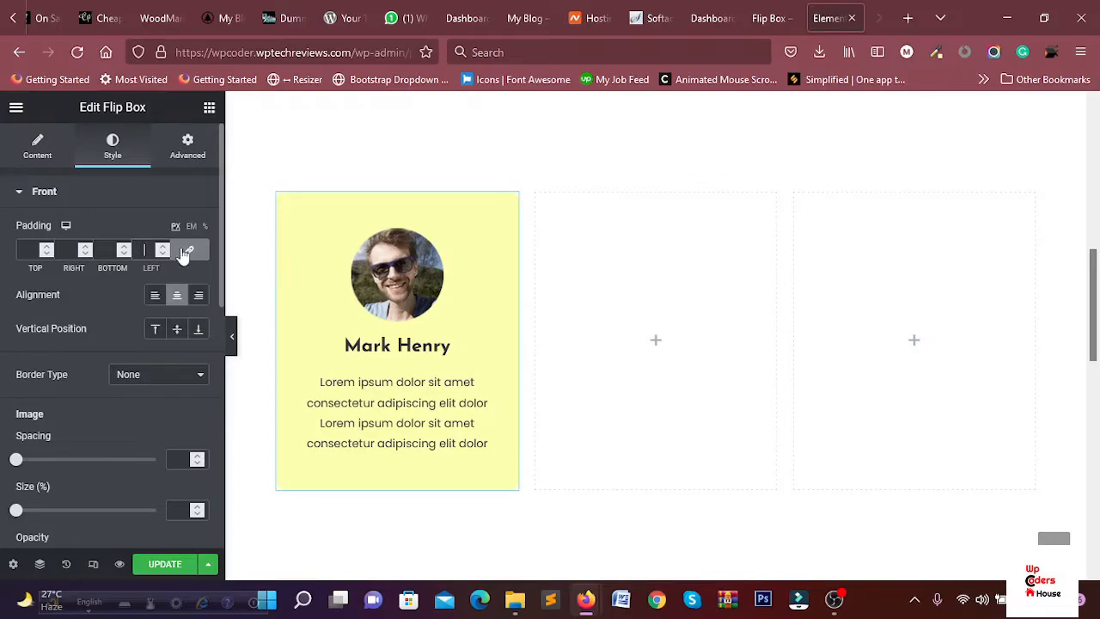
pyautogui.write('3')
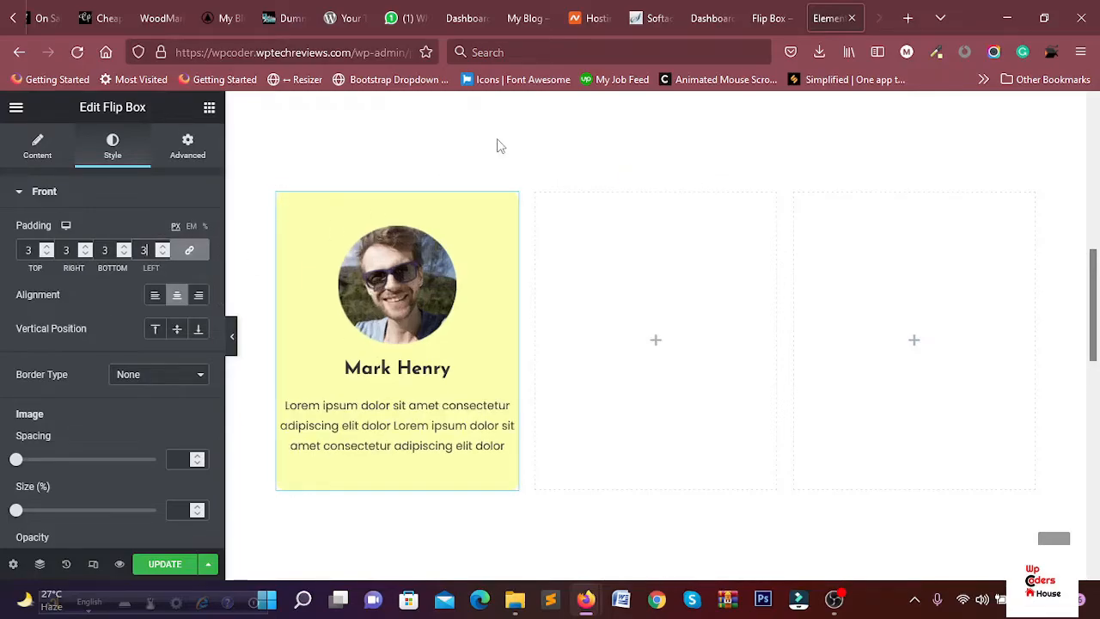
pyautogui.write('0')
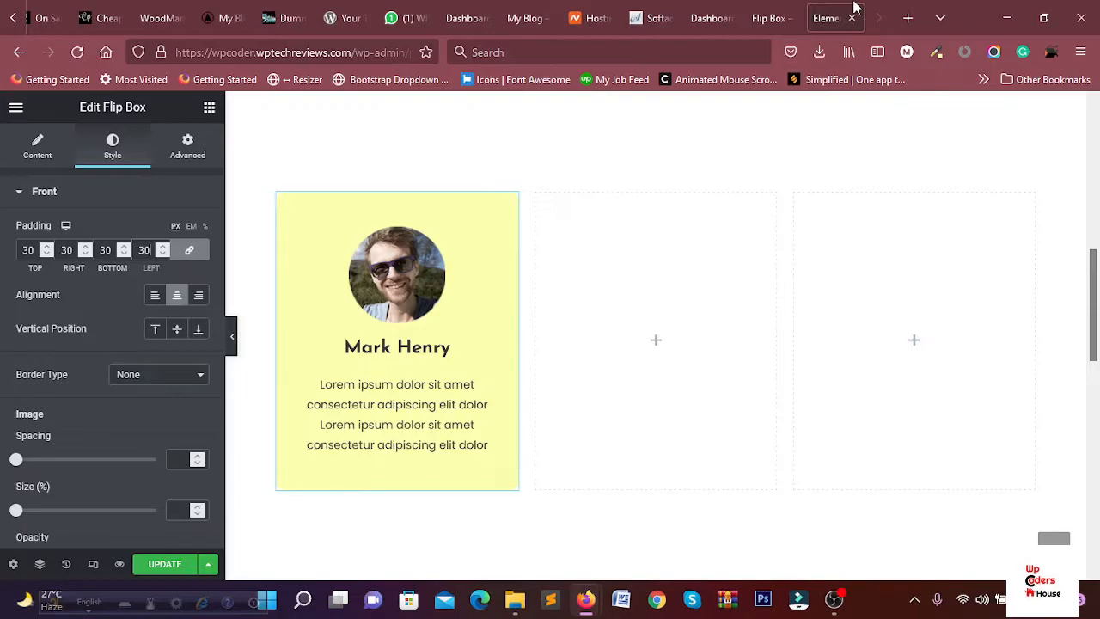
pyautogui.click(770, 18)
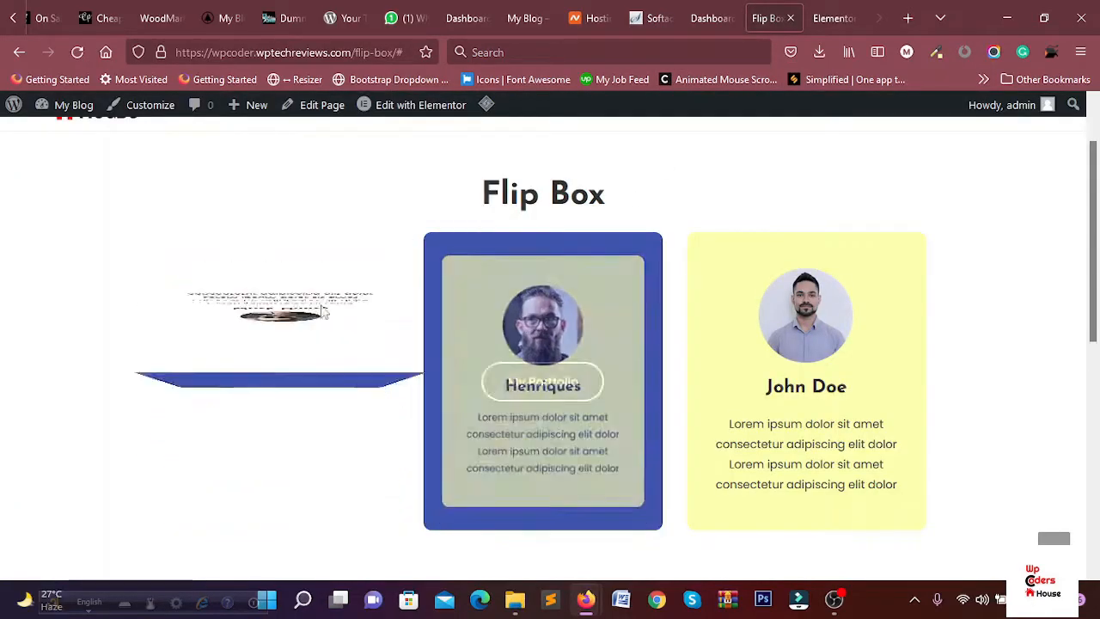
pyautogui.click(832, 18)
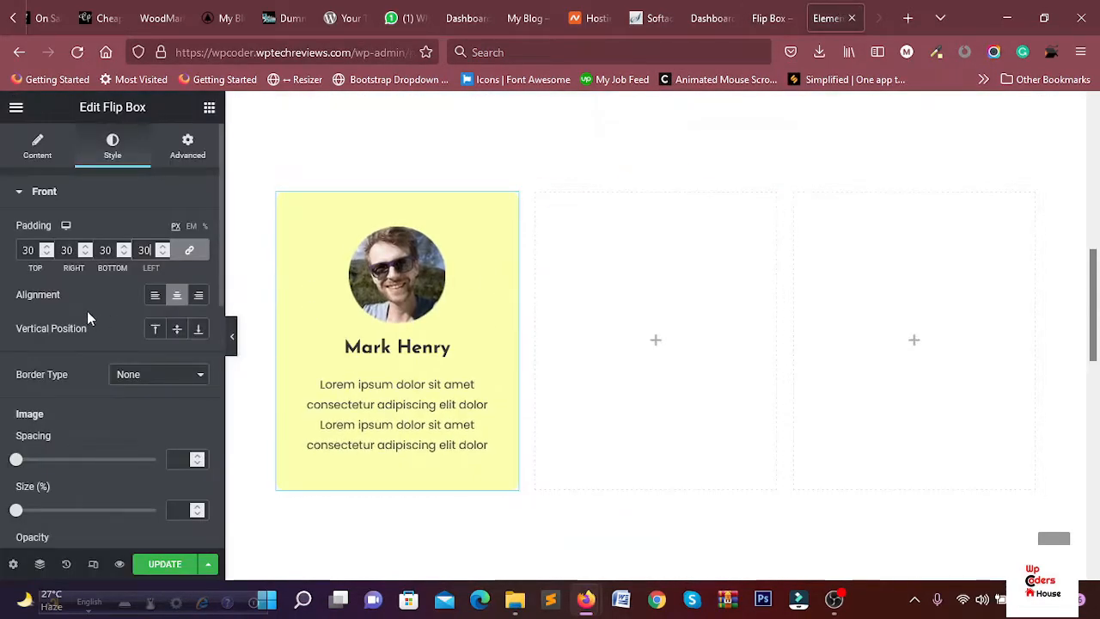
pyautogui.click(769, 28)
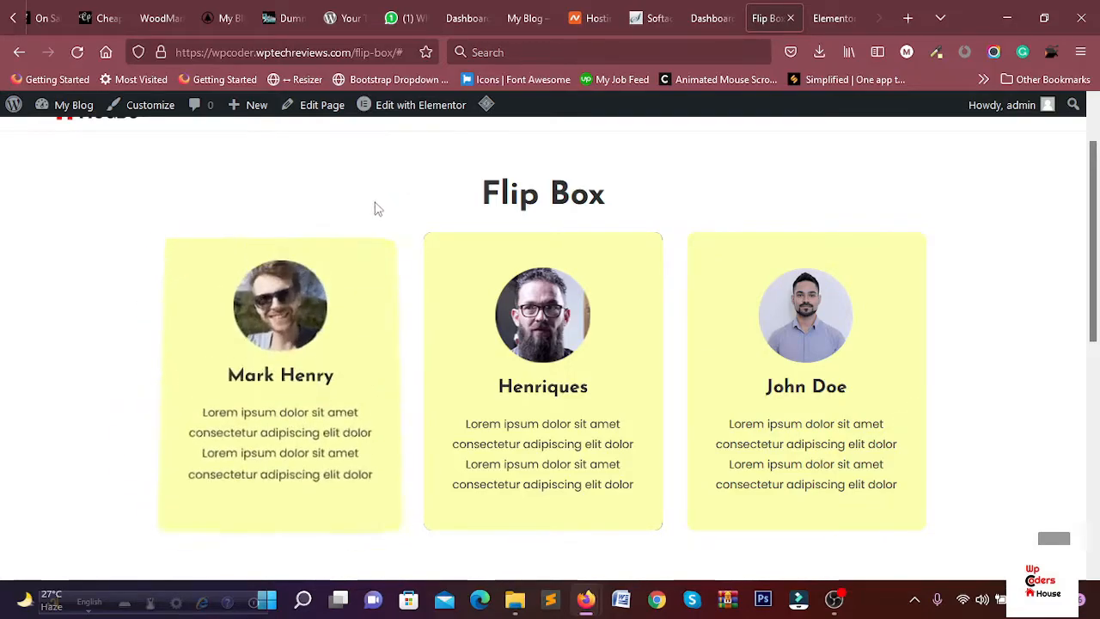
pyautogui.click(825, 18)
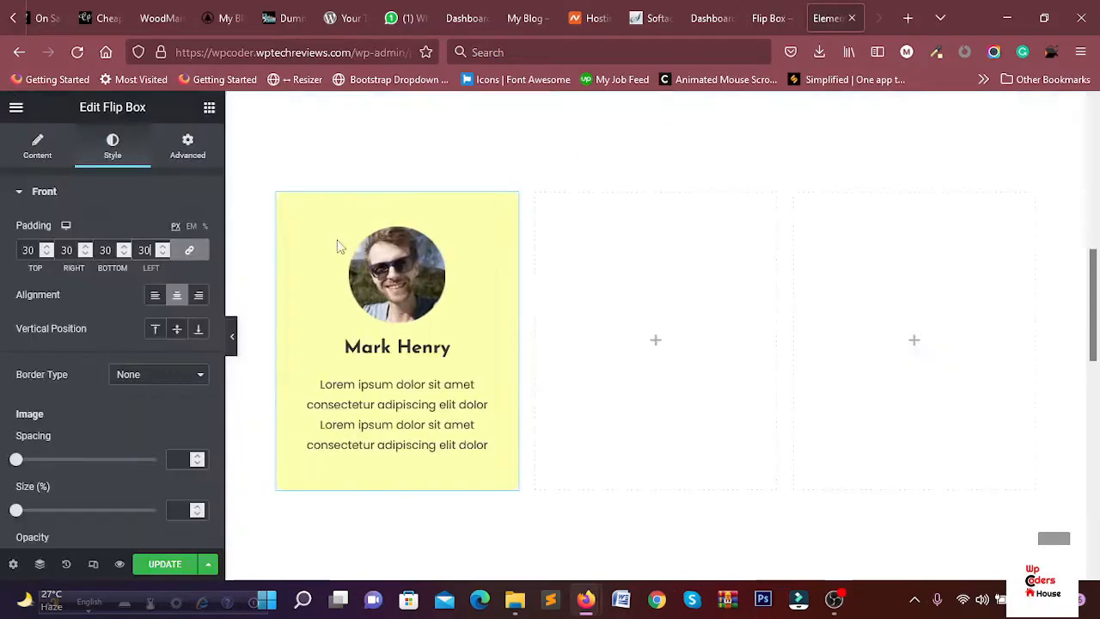
# Turn on 3D Depth for the flip box's flip effect and compare the animation with the reference page
pyautogui.click(37, 148)
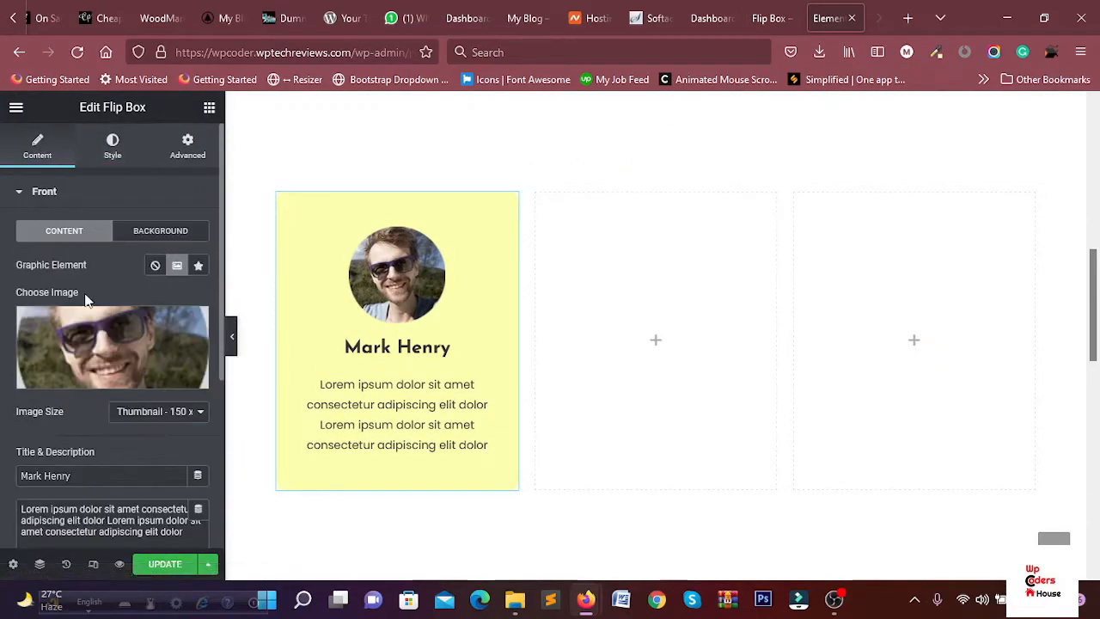
pyautogui.scroll(-3, 88, 295)
pyautogui.click(52, 436)
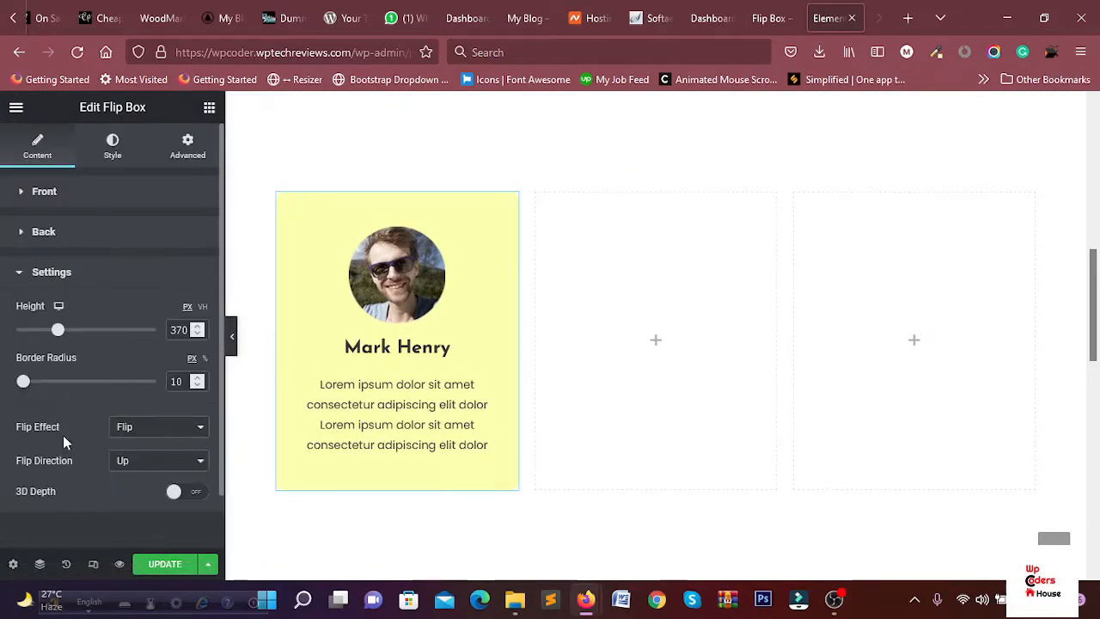
pyautogui.scroll(-1, 60, 357)
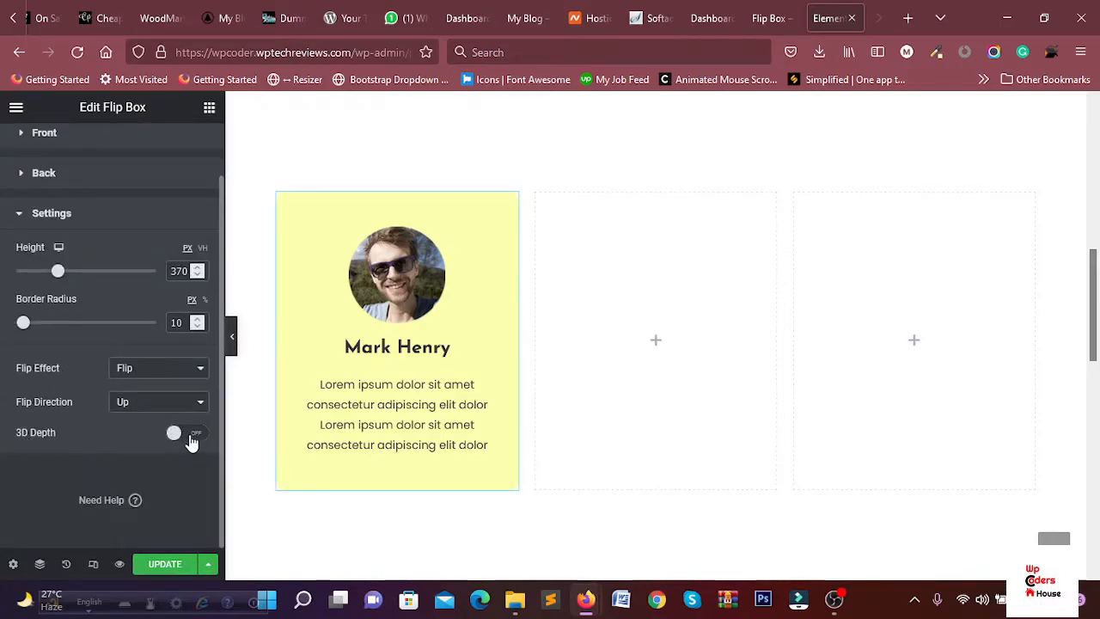
pyautogui.moveTo(464, 421)
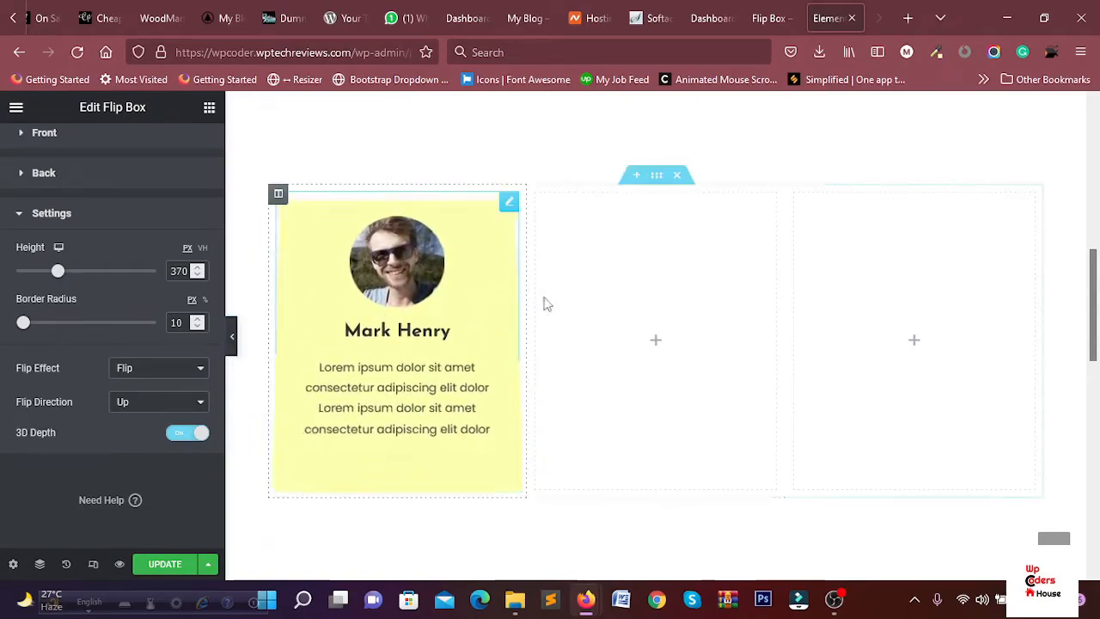
pyautogui.click(768, 18)
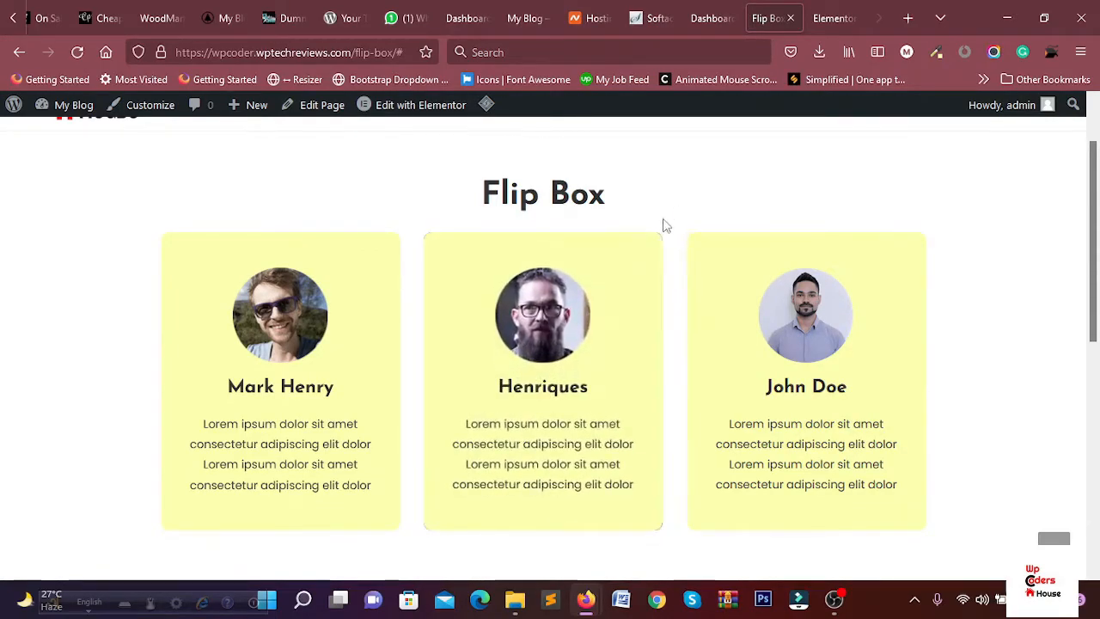
# Back in the editor, copy the finished flip box from the first column and paste it into the empty middle column
pyautogui.click(833, 18)
pyautogui.rightClick(510, 207)
pyautogui.click(538, 275)
pyautogui.rightClick(658, 344)
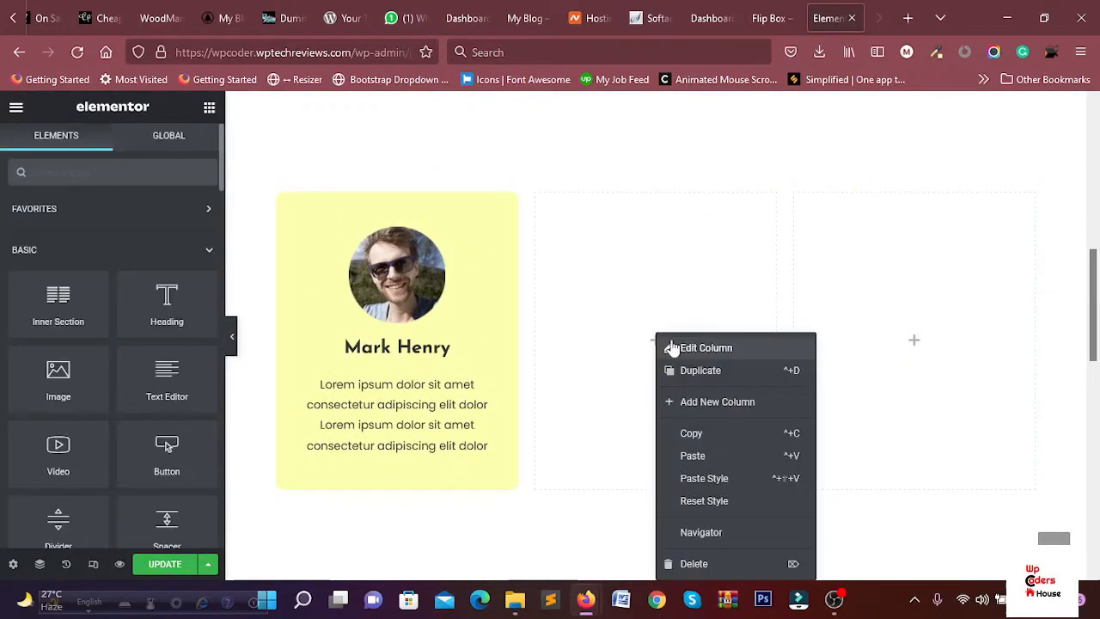
pyautogui.click(693, 456)
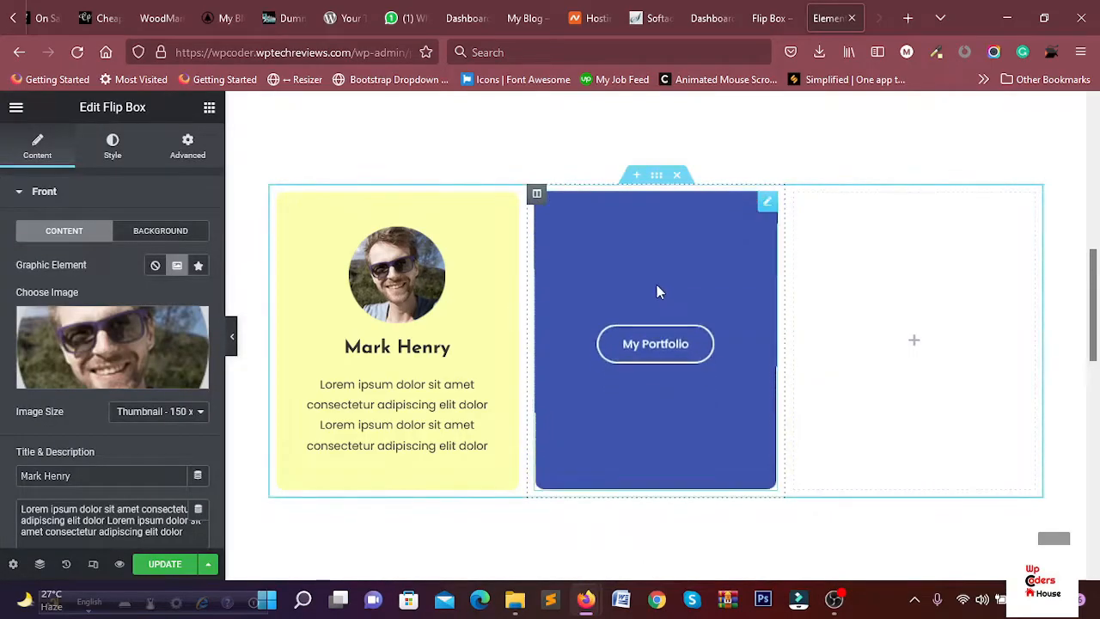
# Replace the middle flip box's front image with the media library photo of the bearded man wearing glasses
pyautogui.click(134, 345)
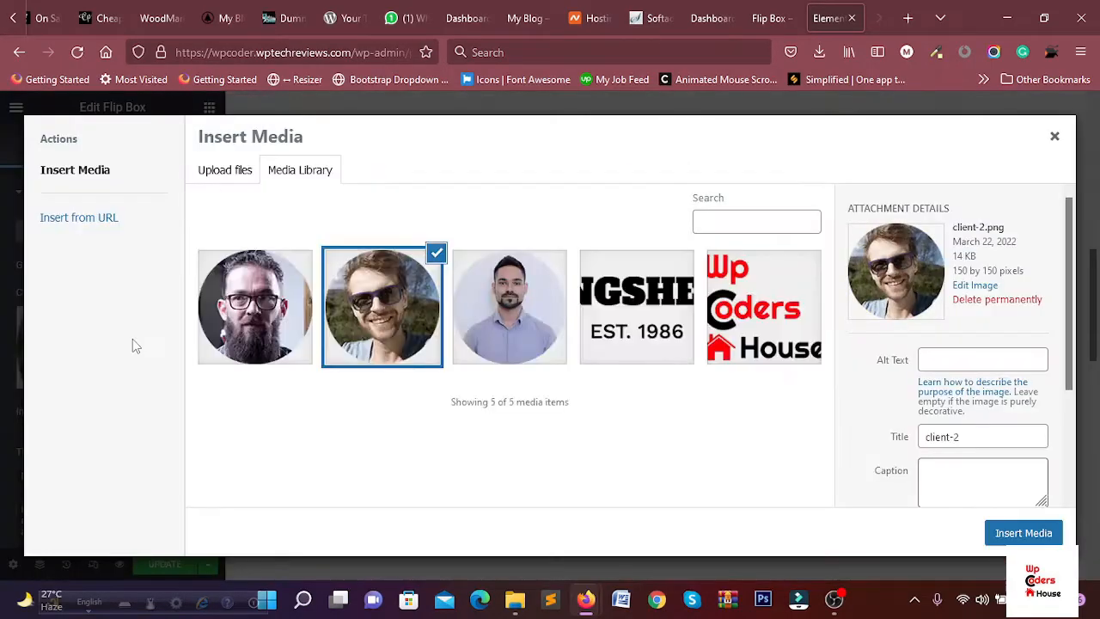
pyautogui.click(244, 326)
pyautogui.click(1024, 533)
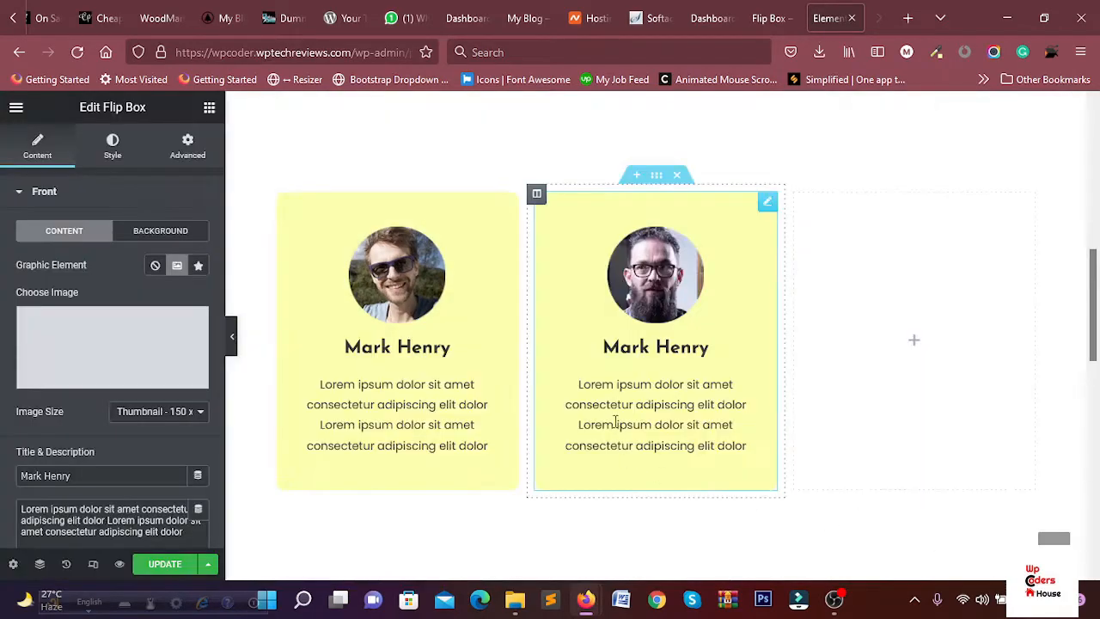
# Try the Slide, Push and Zoom In flip effects on the middle flip box
pyautogui.click(774, 27)
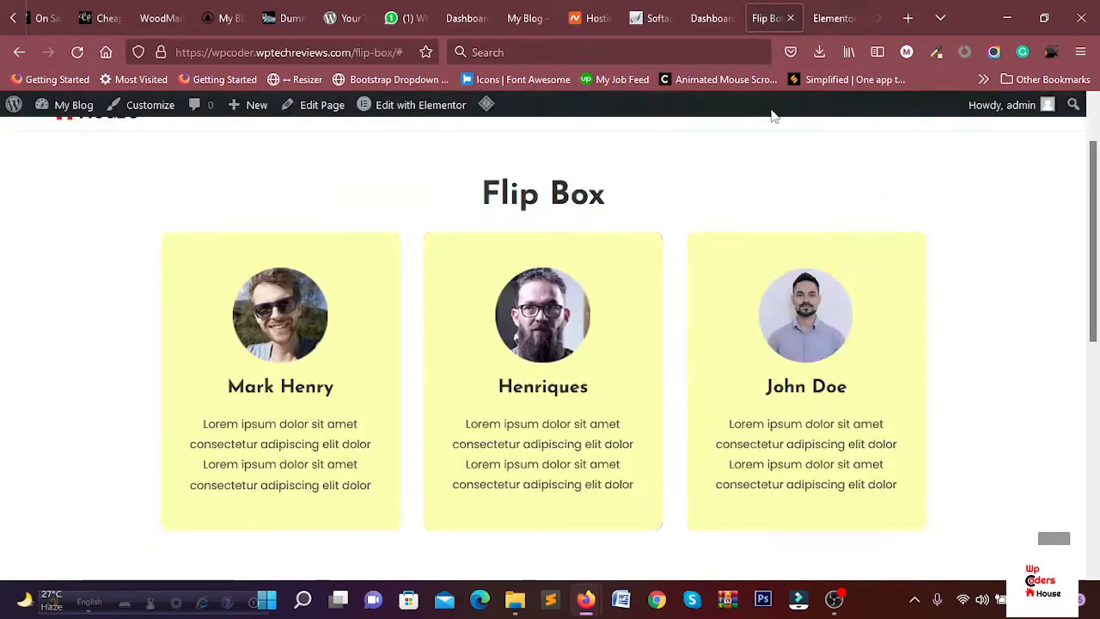
pyautogui.click(841, 17)
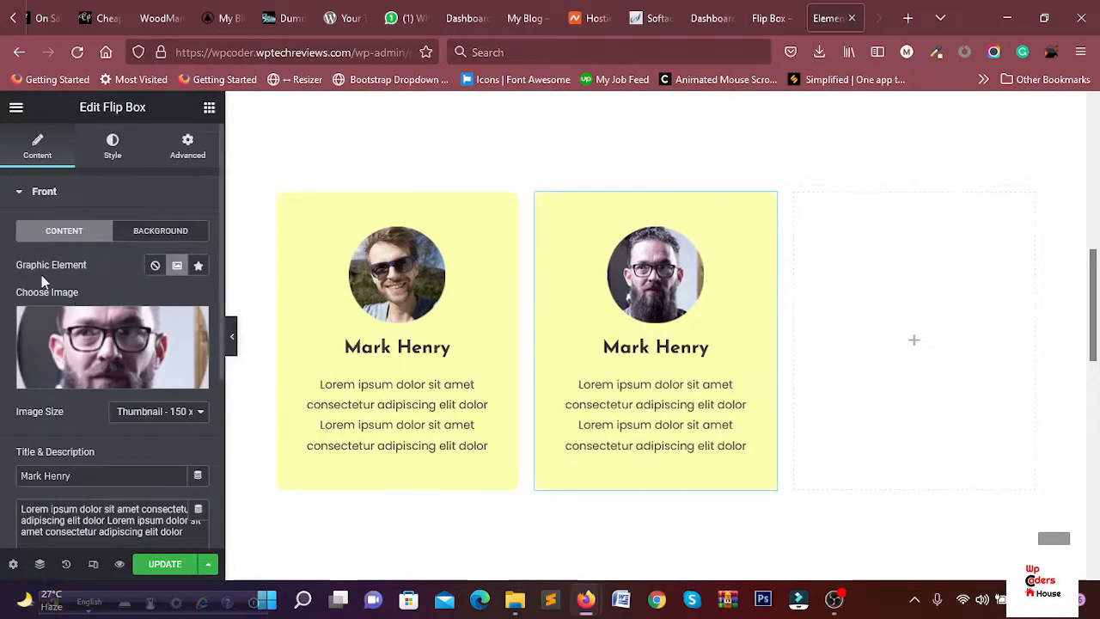
pyautogui.scroll(-4, 54, 249)
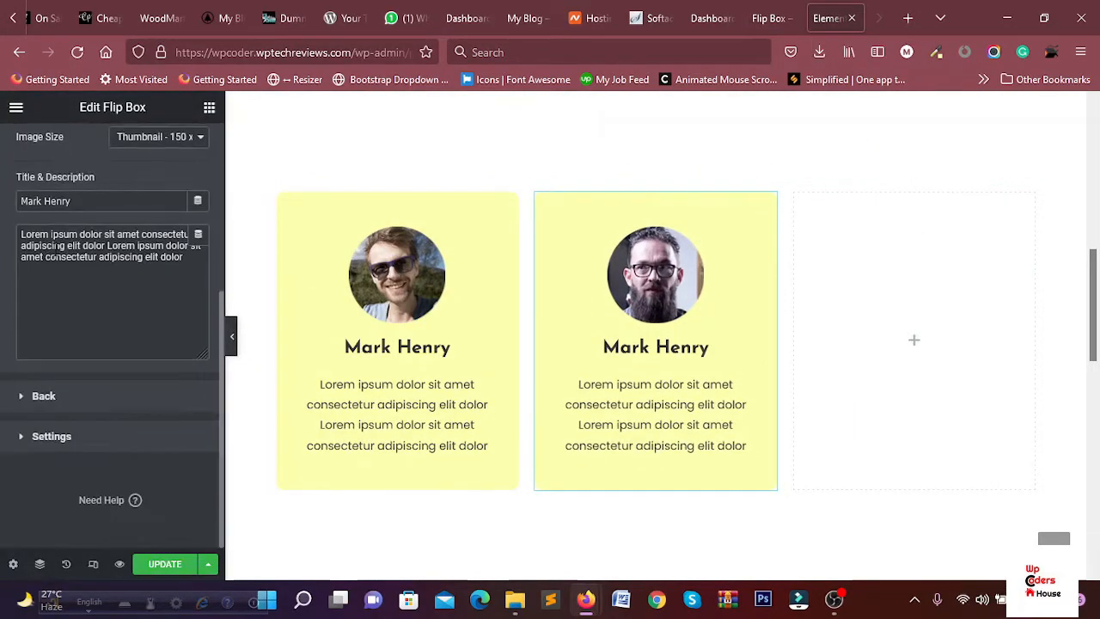
pyautogui.click(52, 437)
pyautogui.scroll(-1, 76, 360)
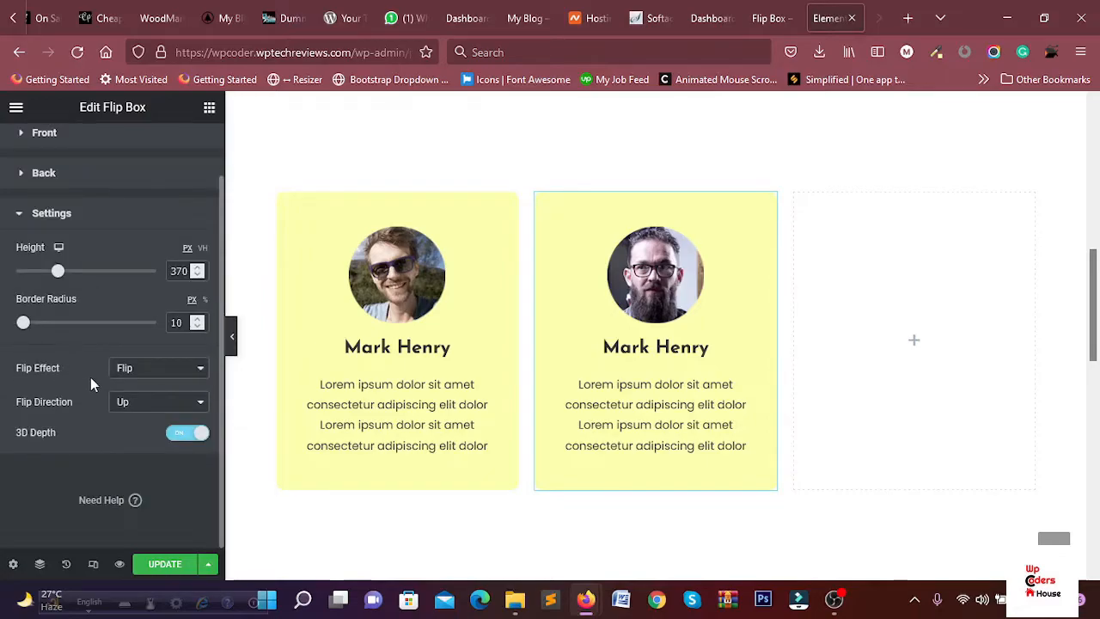
pyautogui.click(143, 369)
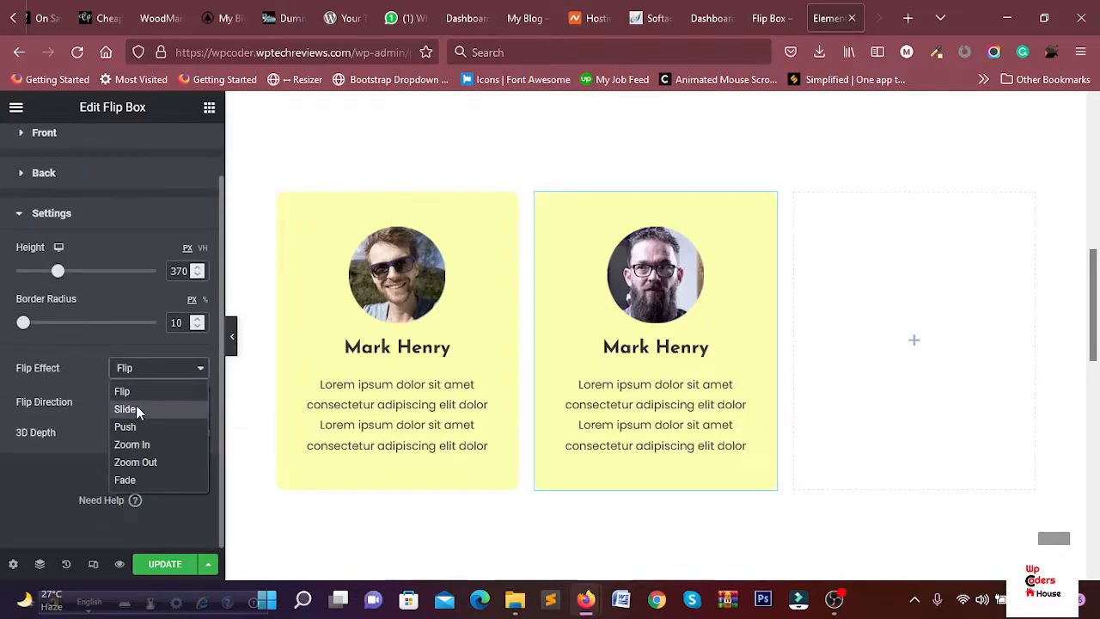
pyautogui.click(136, 410)
pyautogui.click(145, 397)
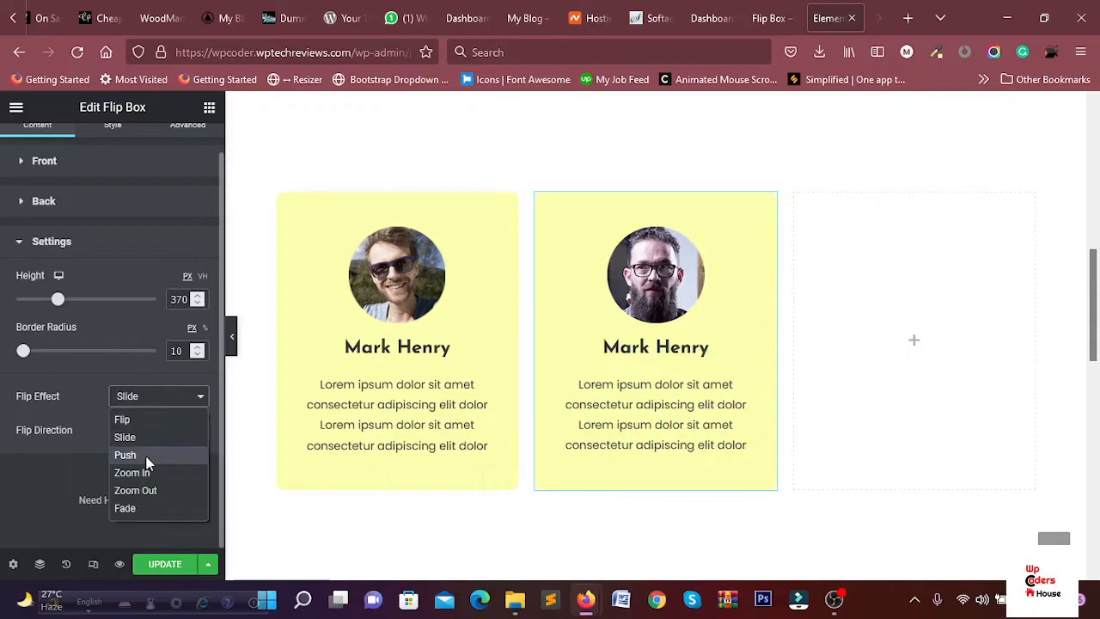
pyautogui.click(148, 460)
pyautogui.click(151, 404)
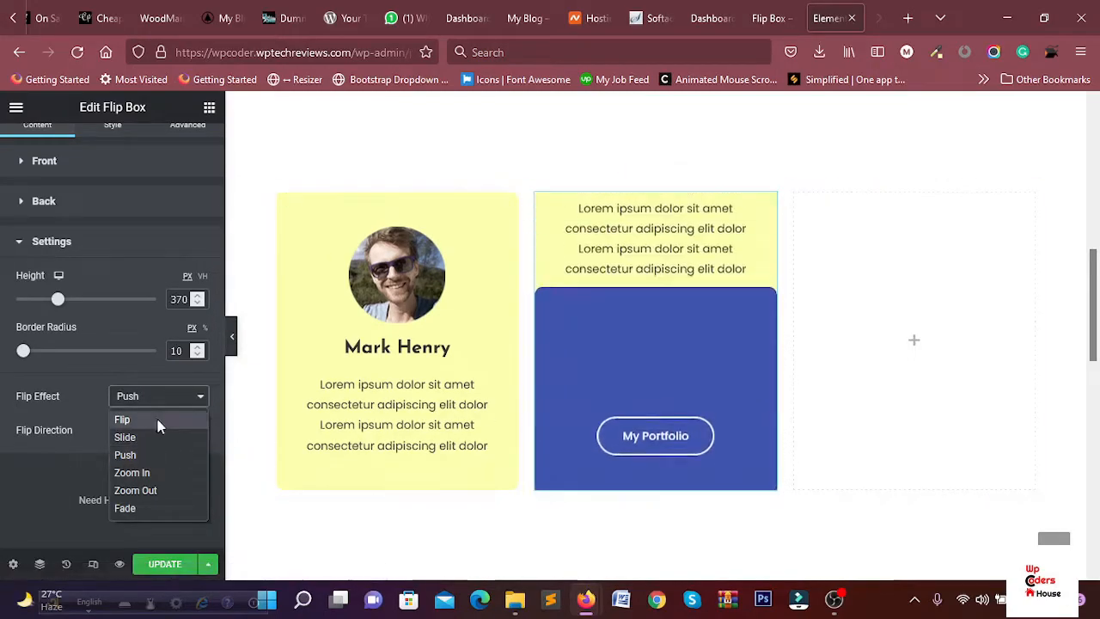
pyautogui.click(144, 476)
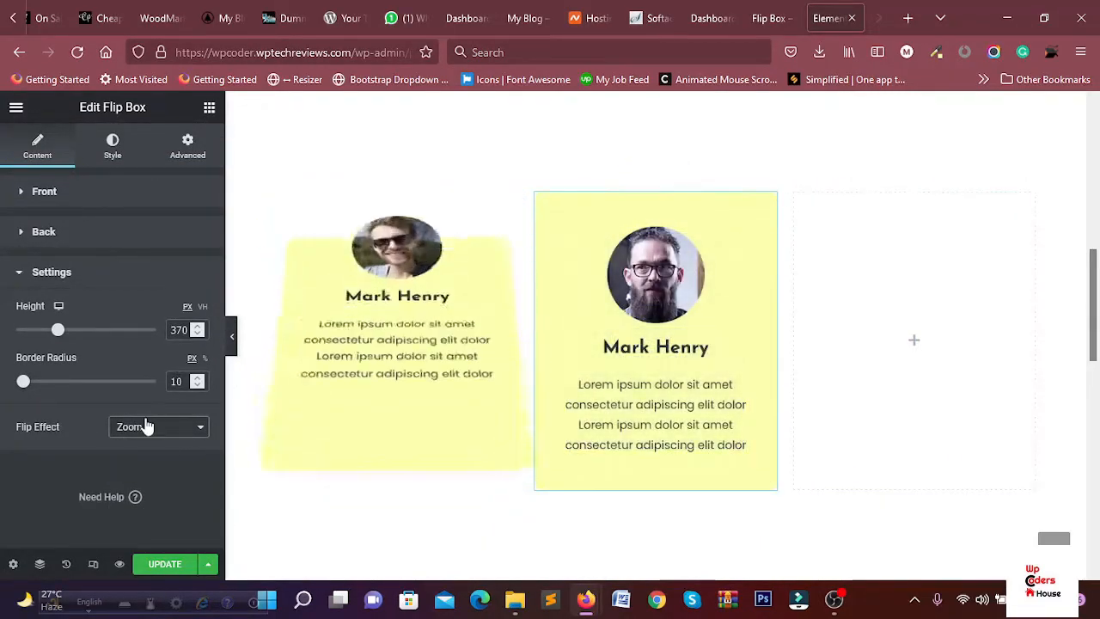
# Set the middle flip box's flip effect to Zoom Out and compare the animation with the reference page
pyautogui.click(138, 437)
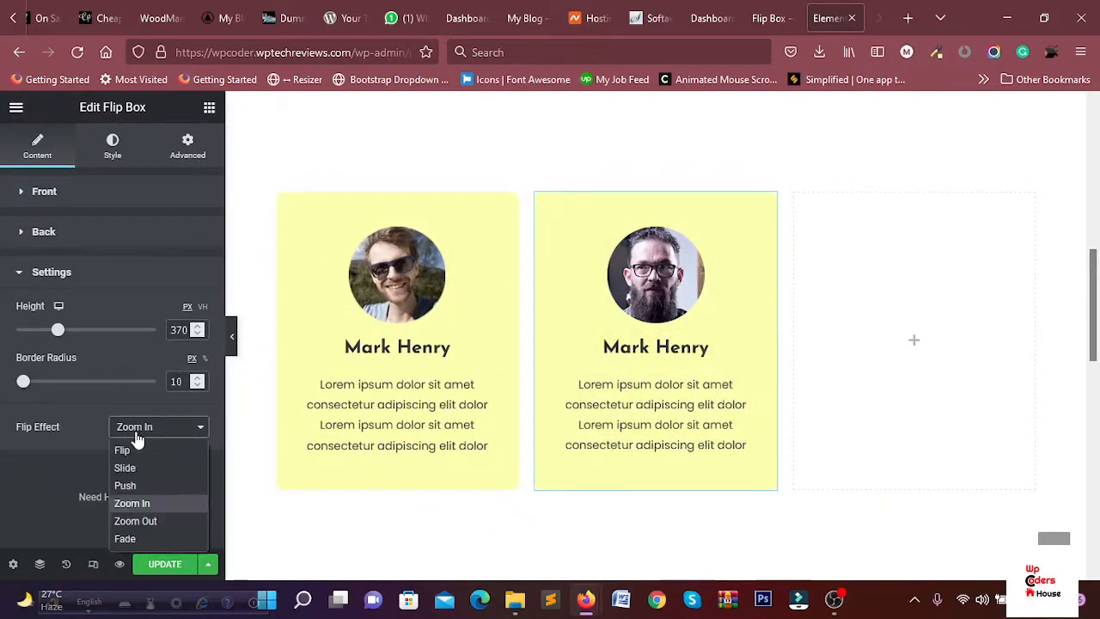
pyautogui.click(134, 522)
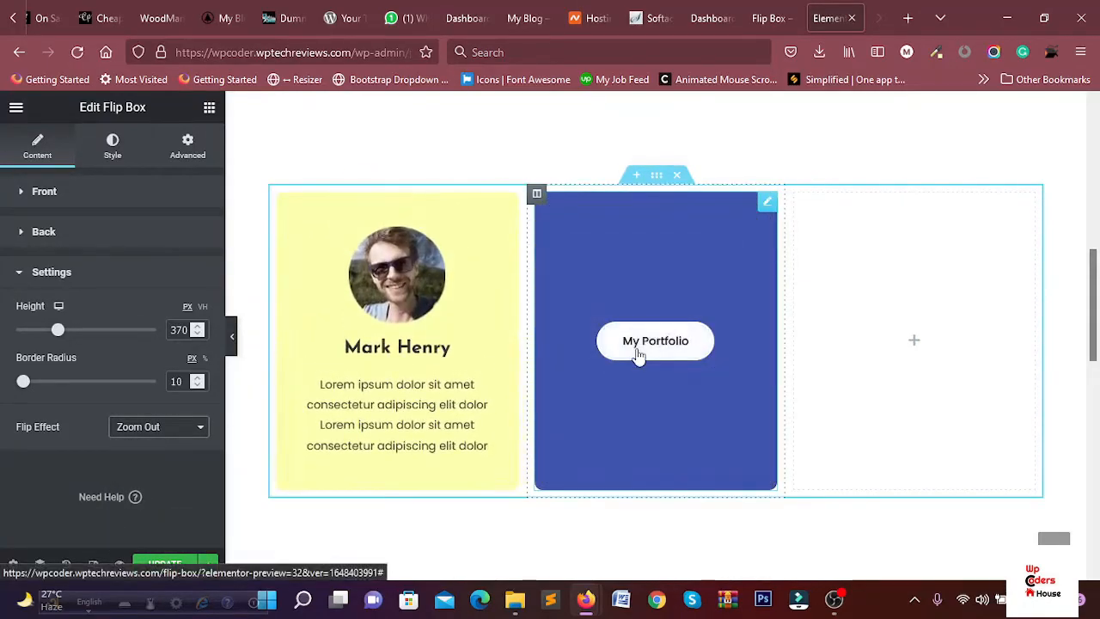
pyautogui.click(772, 18)
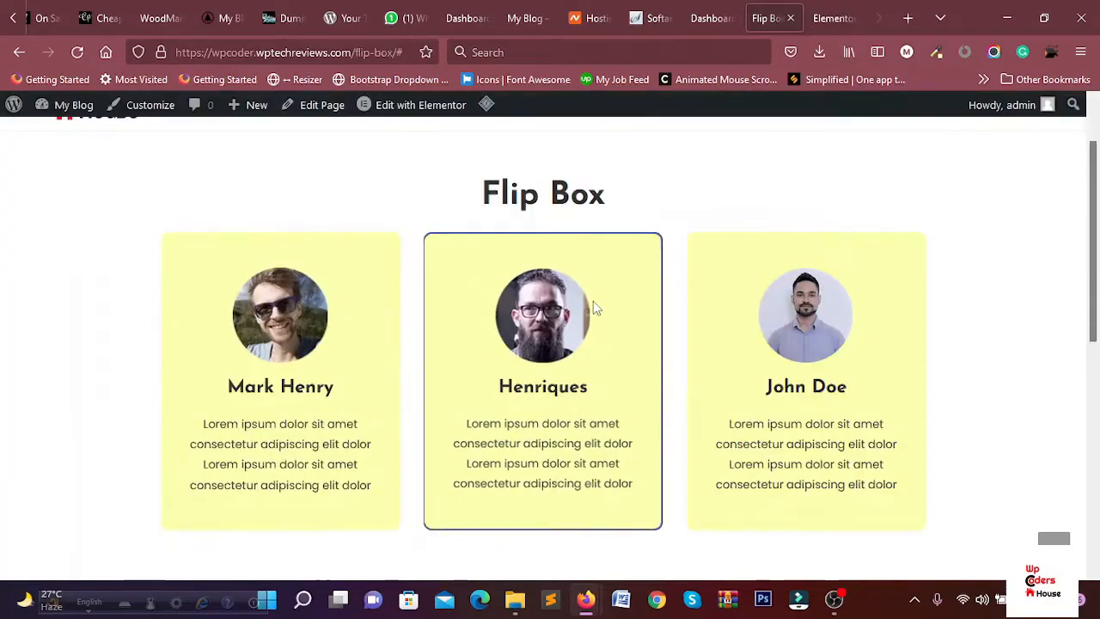
pyautogui.click(810, 18)
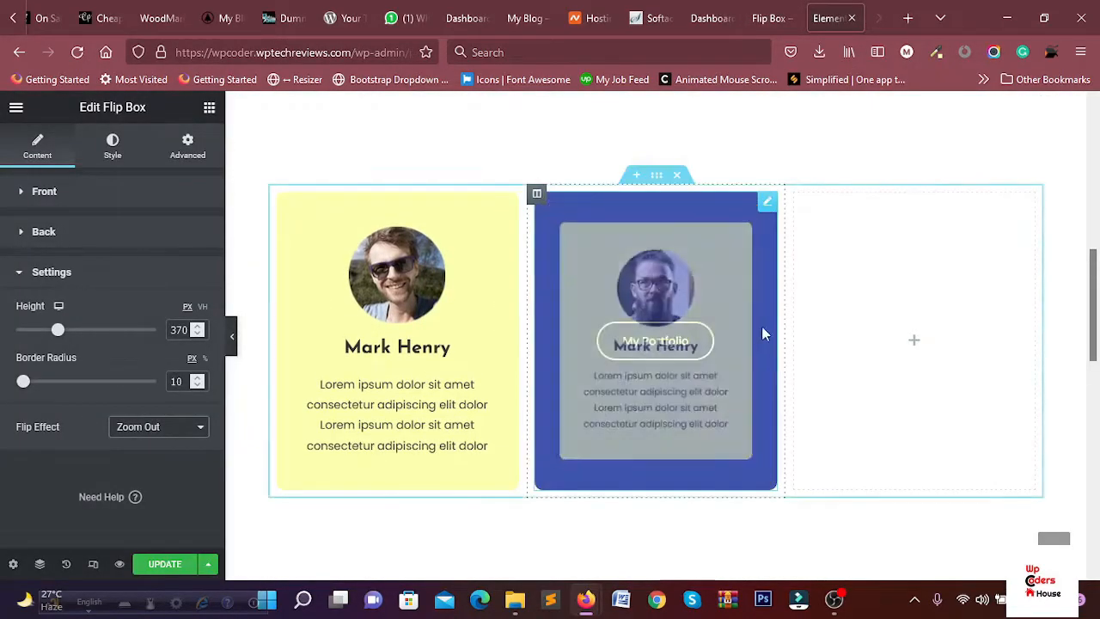
pyautogui.click(789, 21)
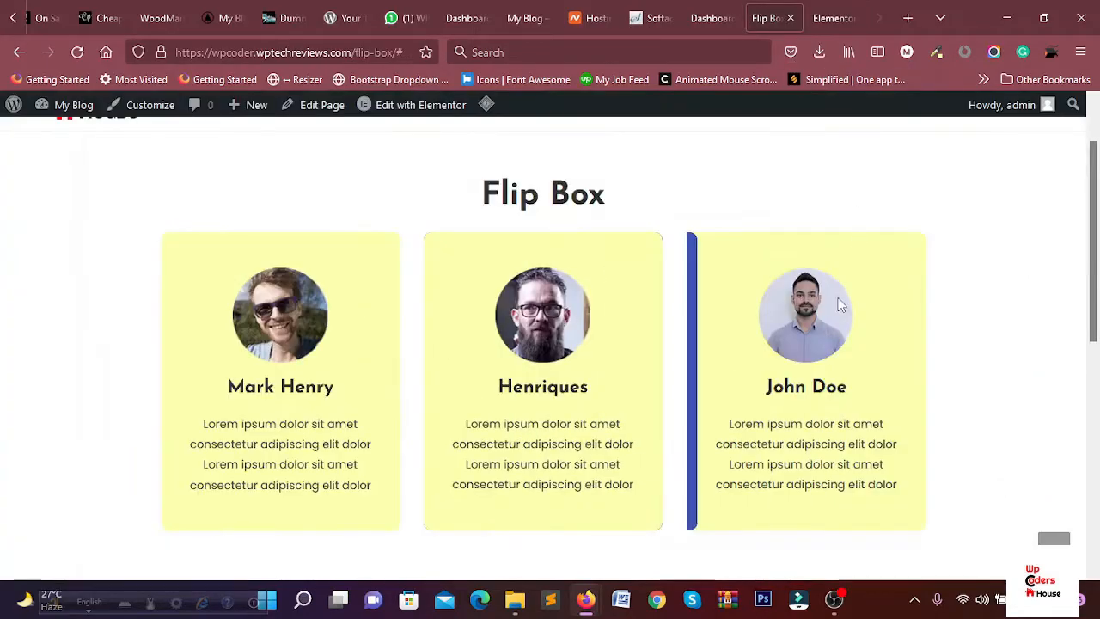
pyautogui.click(830, 18)
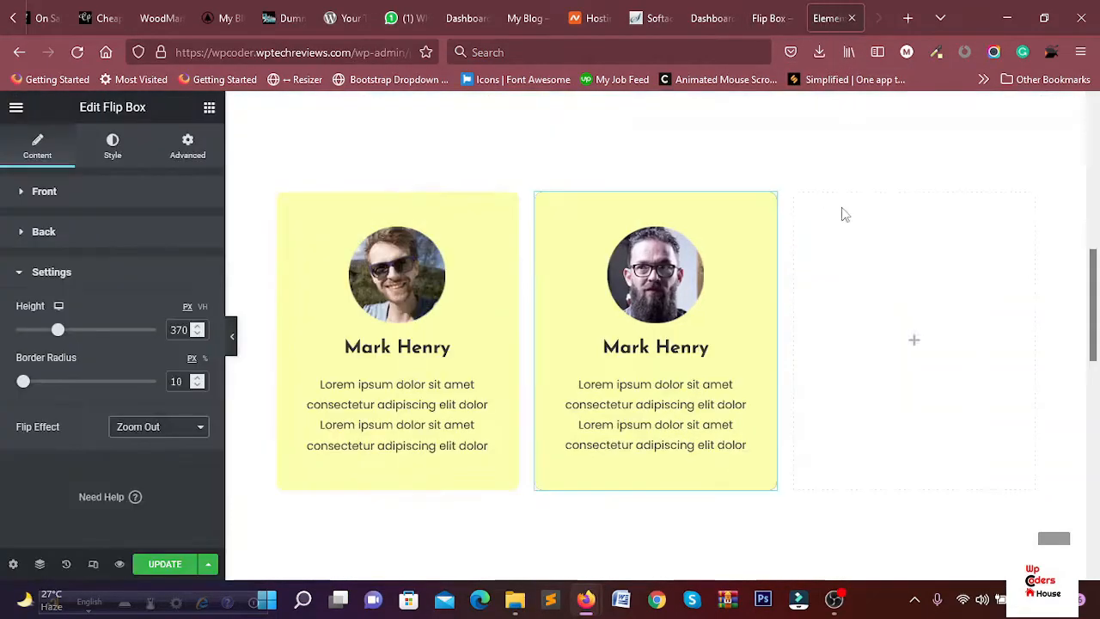
# Copy the middle flip box, paste it into the empty third column and check the reference page
pyautogui.rightClick(768, 207)
pyautogui.click(800, 270)
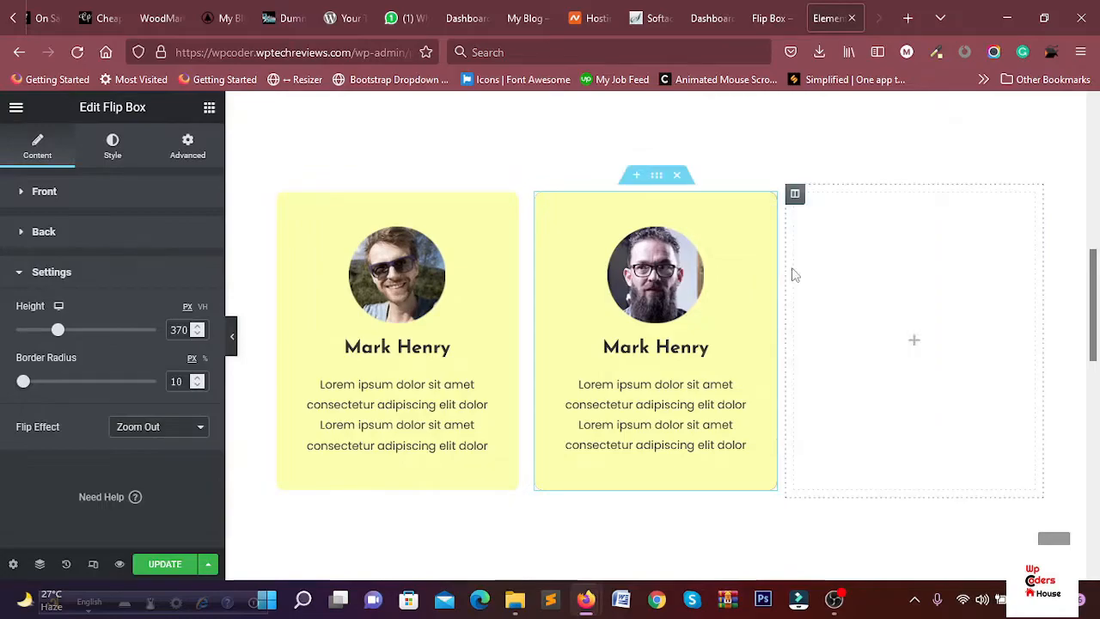
pyautogui.rightClick(927, 362)
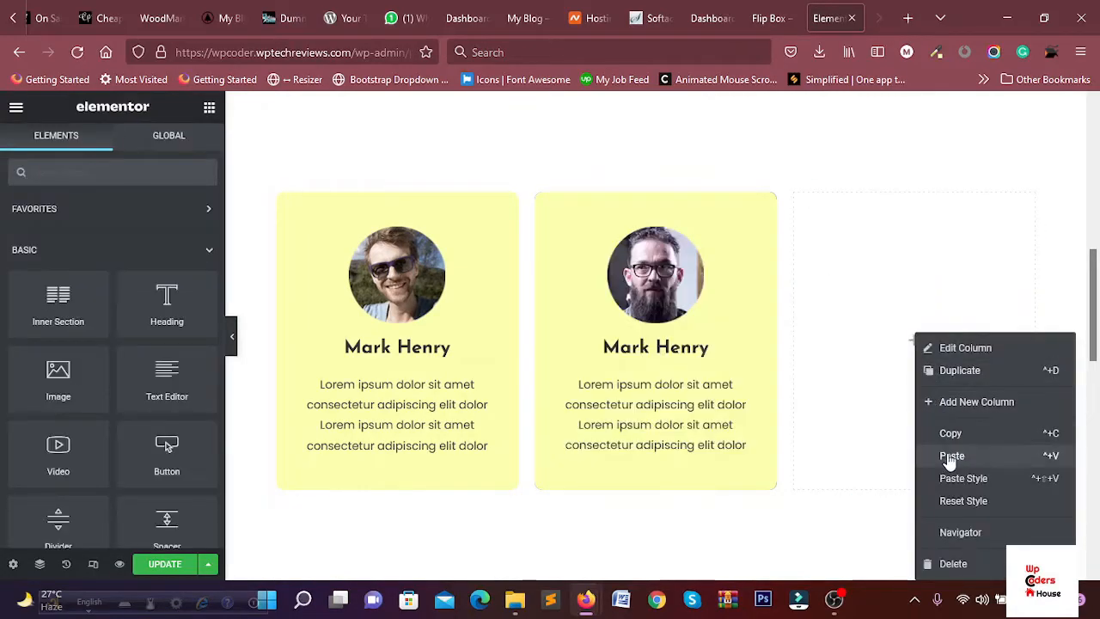
pyautogui.click(952, 456)
pyautogui.click(768, 18)
pyautogui.click(831, 18)
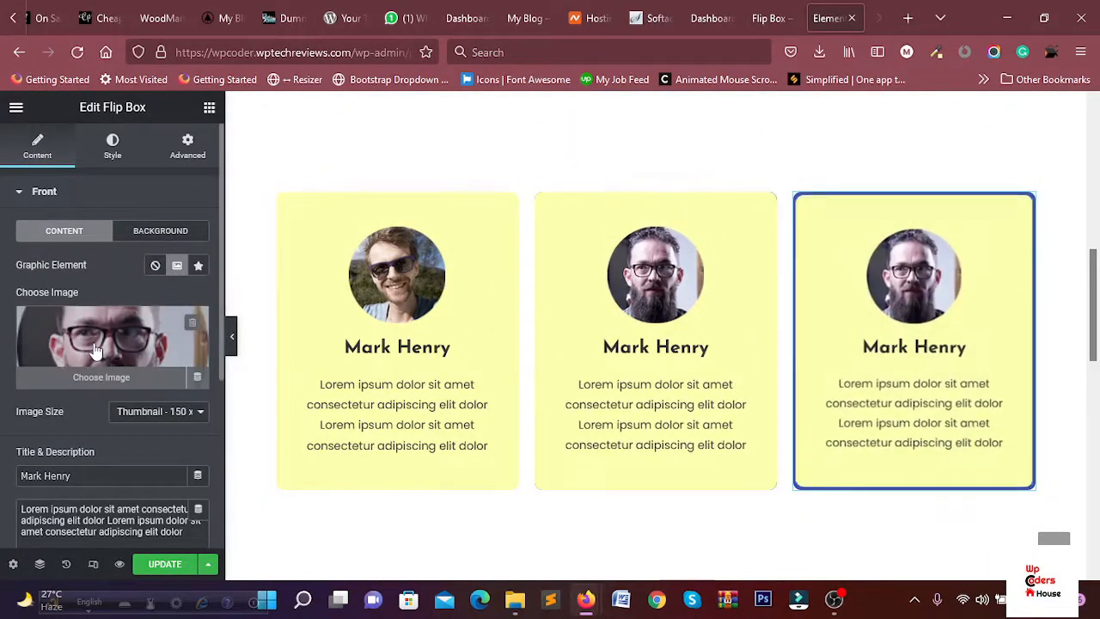
# Set the third flip box's flip effect to Slide with the flip direction Right, and compare it with the reference page
pyautogui.scroll(-3, 97, 349)
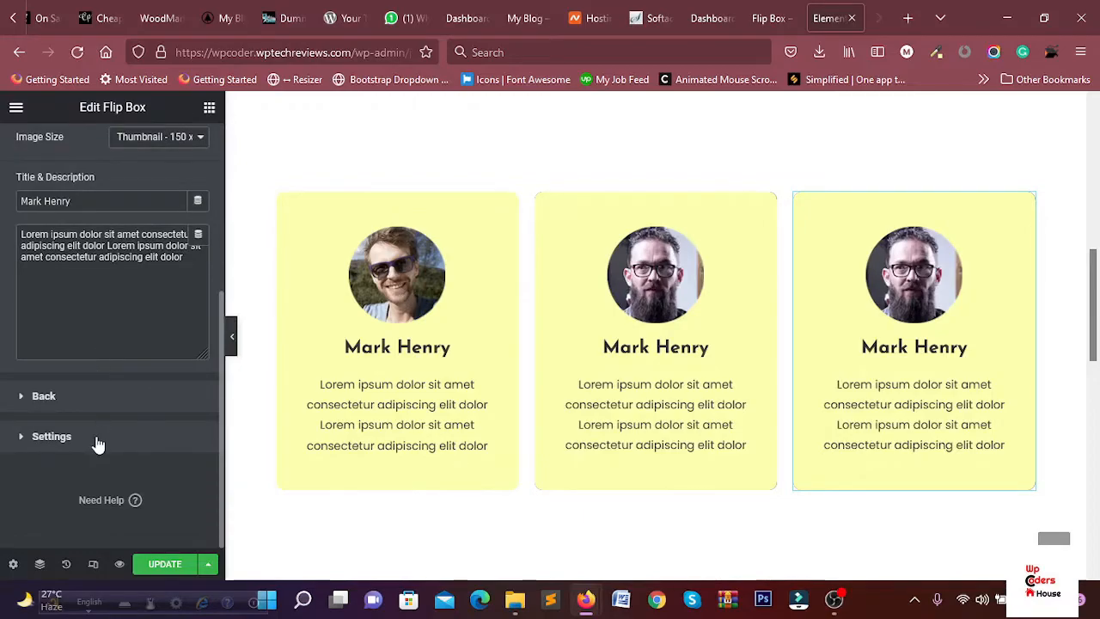
pyautogui.click(97, 439)
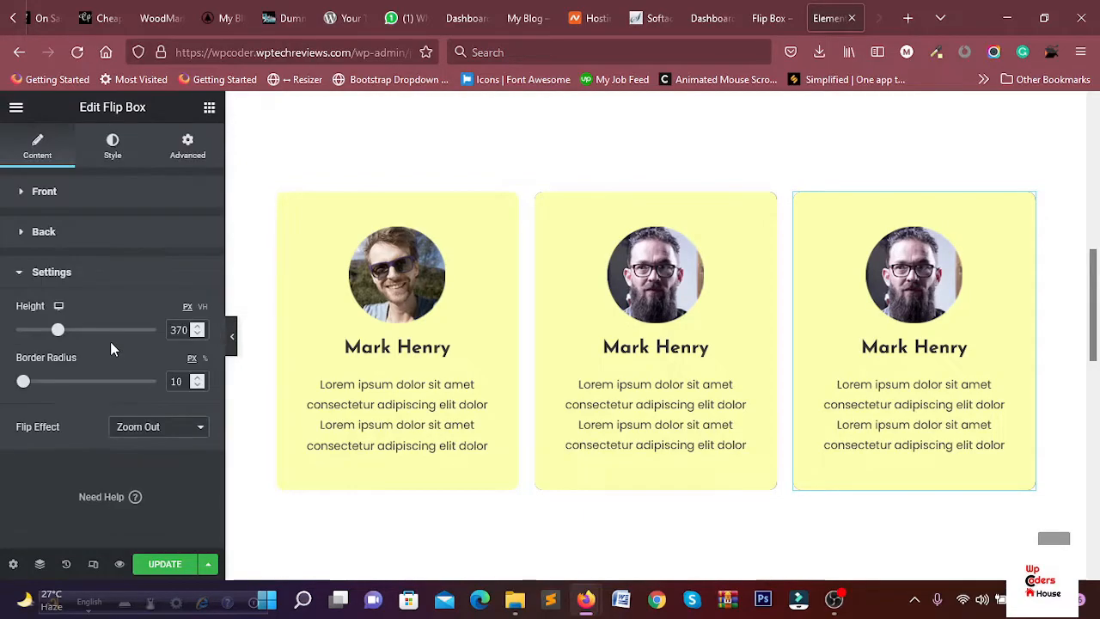
pyautogui.click(143, 430)
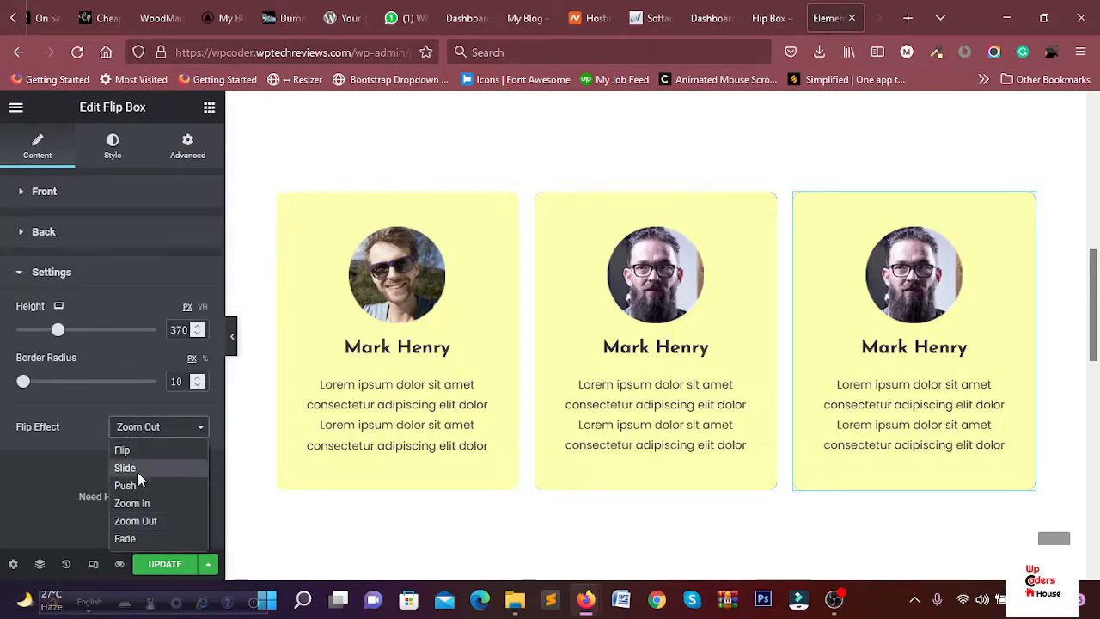
pyautogui.click(139, 467)
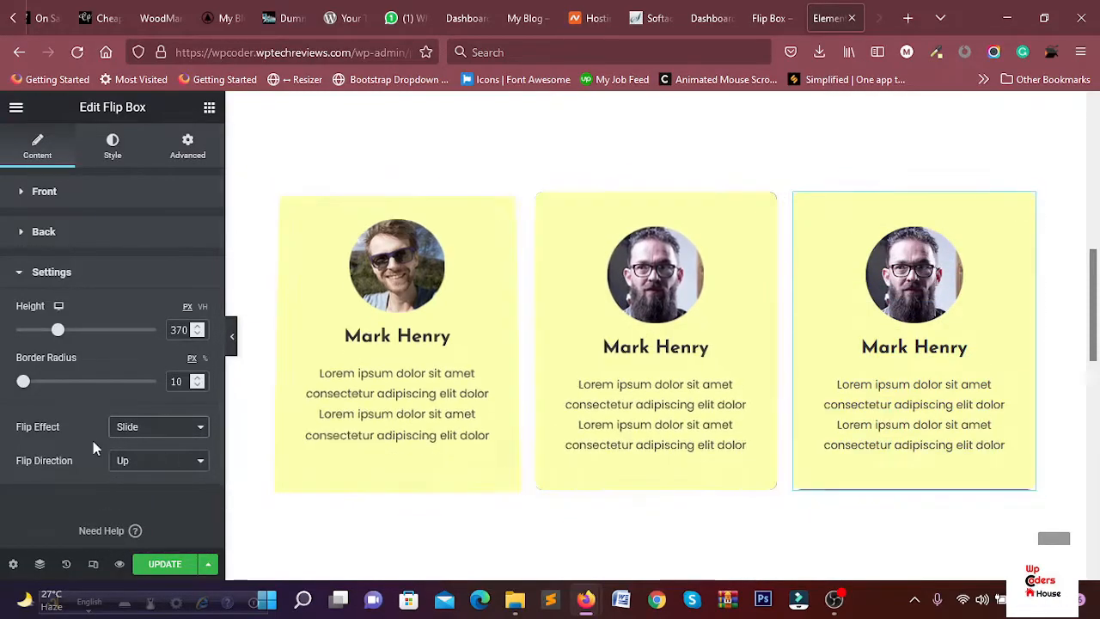
pyautogui.click(128, 464)
pyautogui.click(127, 483)
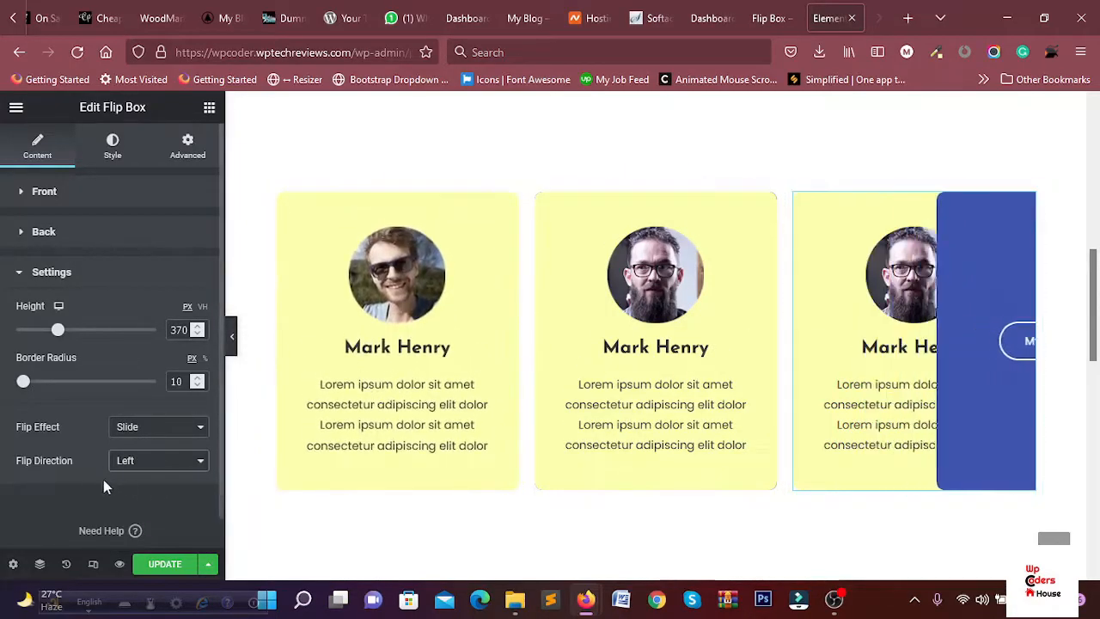
pyautogui.click(143, 461)
pyautogui.click(126, 502)
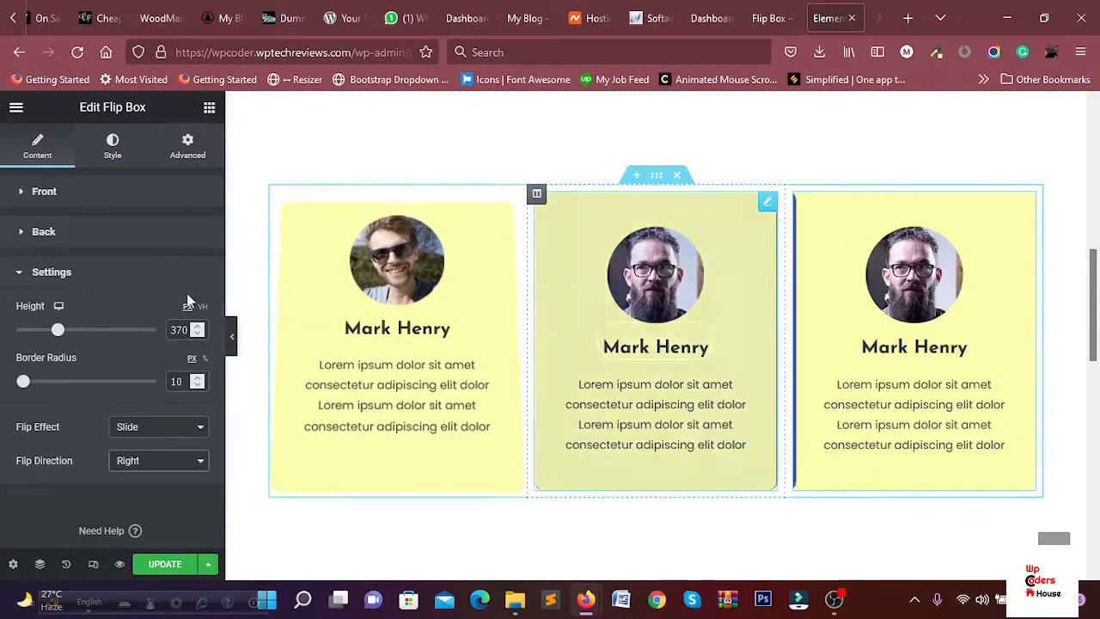
pyautogui.click(767, 18)
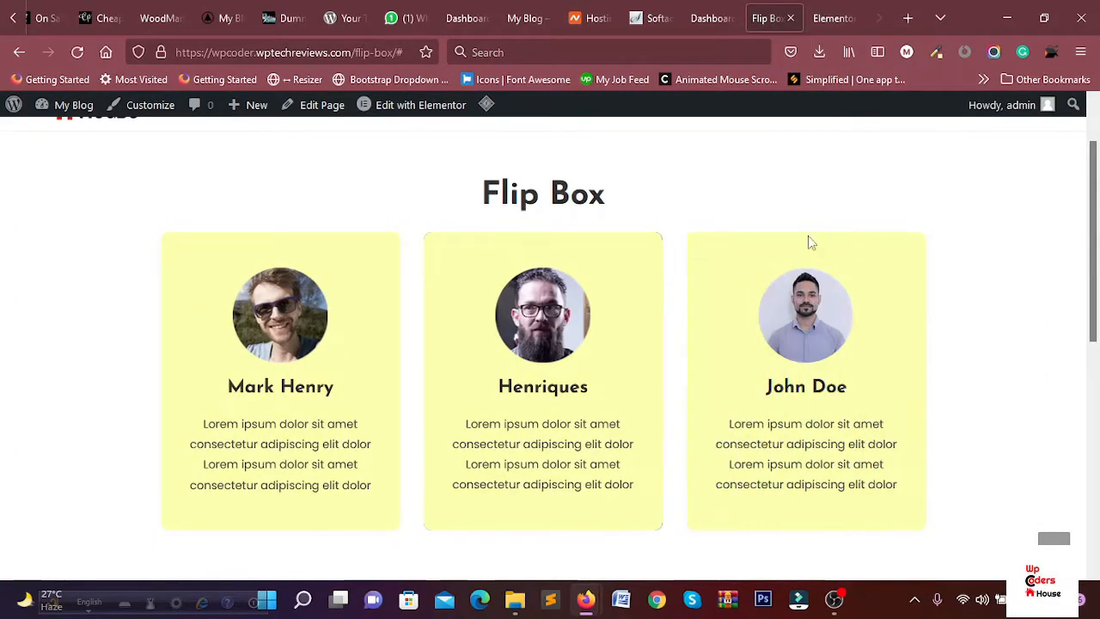
pyautogui.click(841, 17)
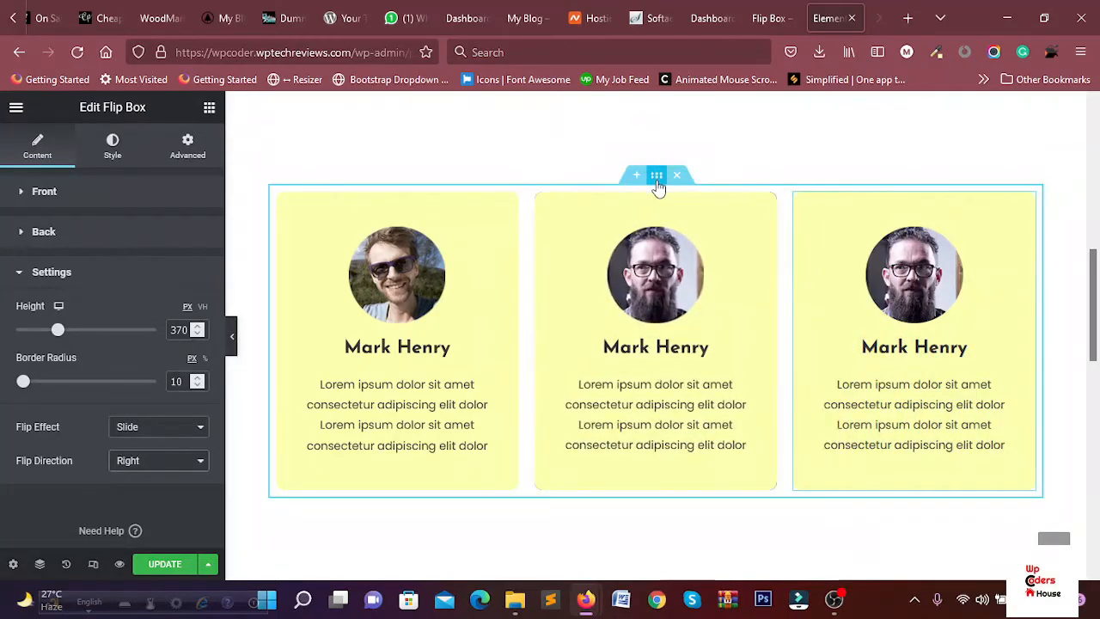
# Set the columns gap of the section holding the three flip boxes to Extended, checking the spacing on the reference page
pyautogui.click(657, 177)
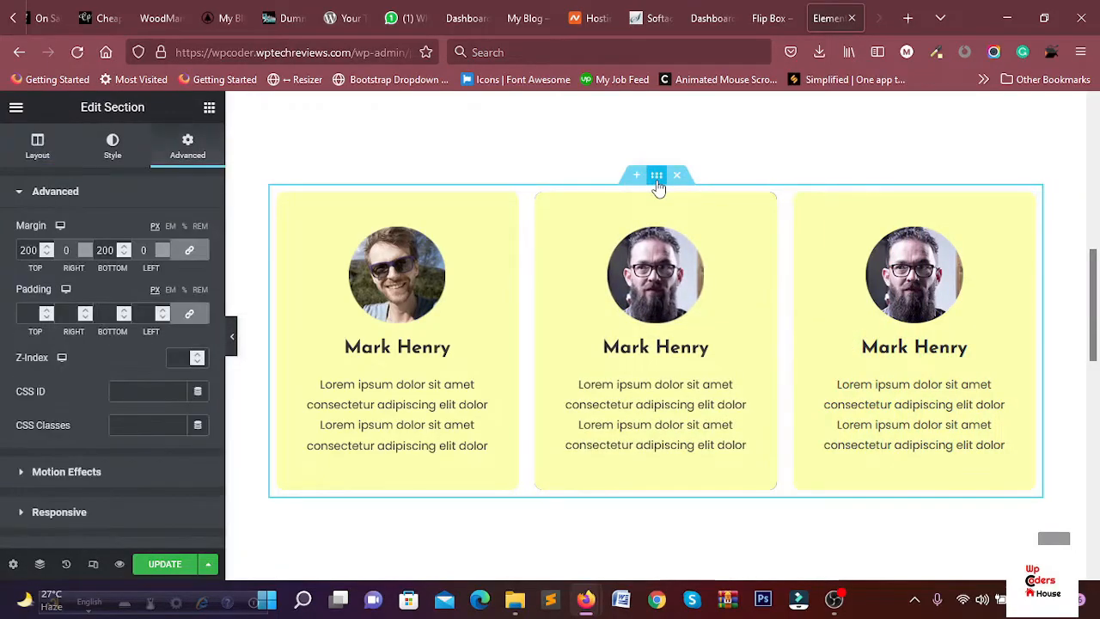
pyautogui.click(25, 153)
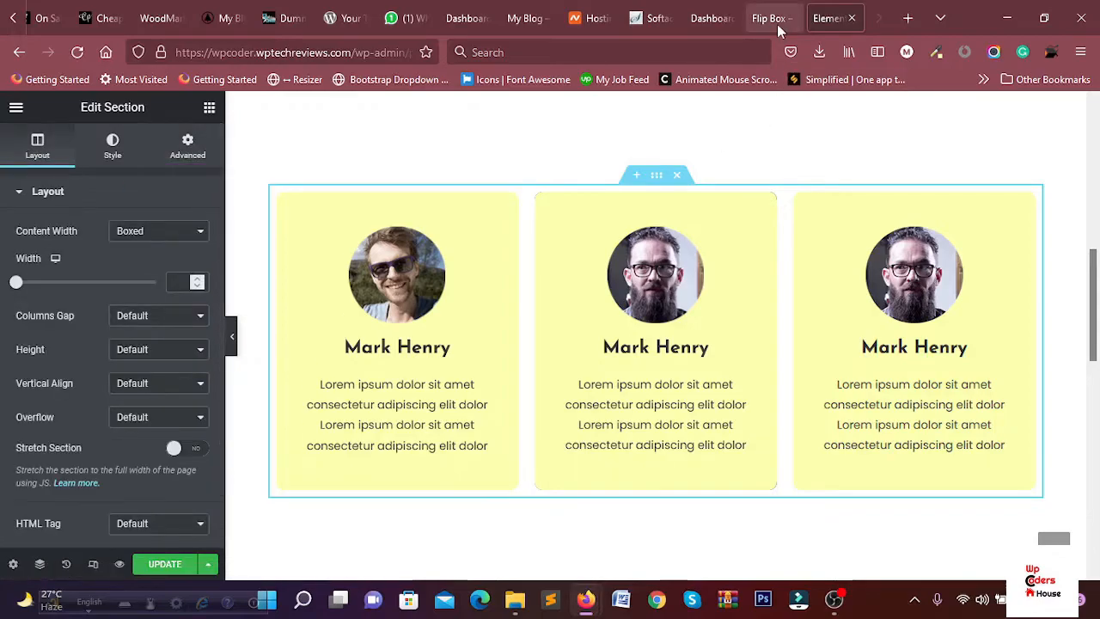
pyautogui.click(777, 24)
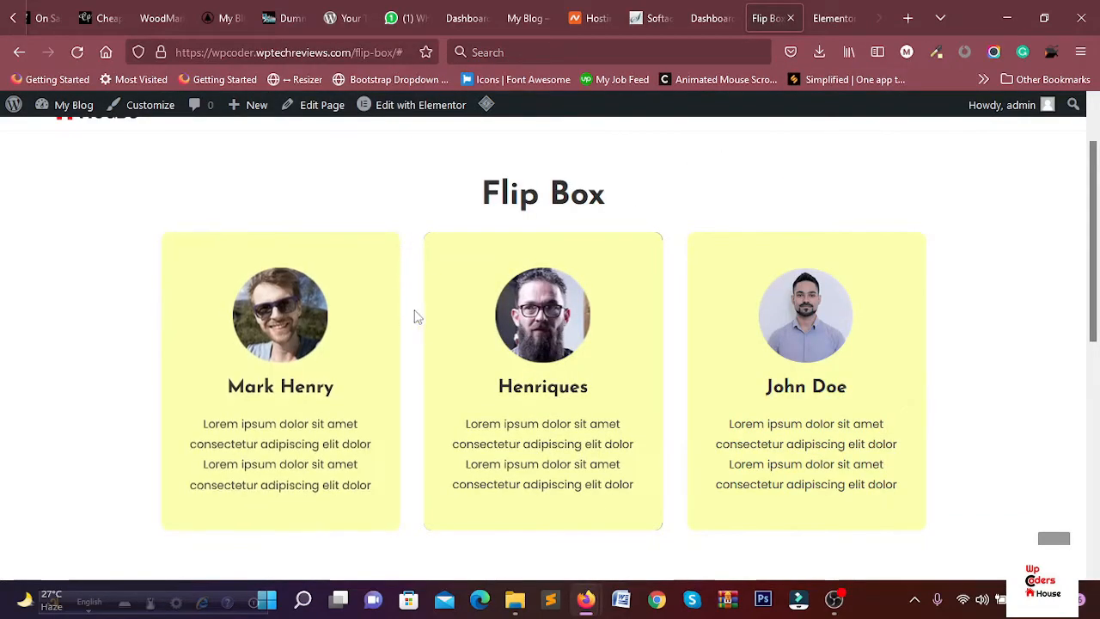
pyautogui.click(823, 17)
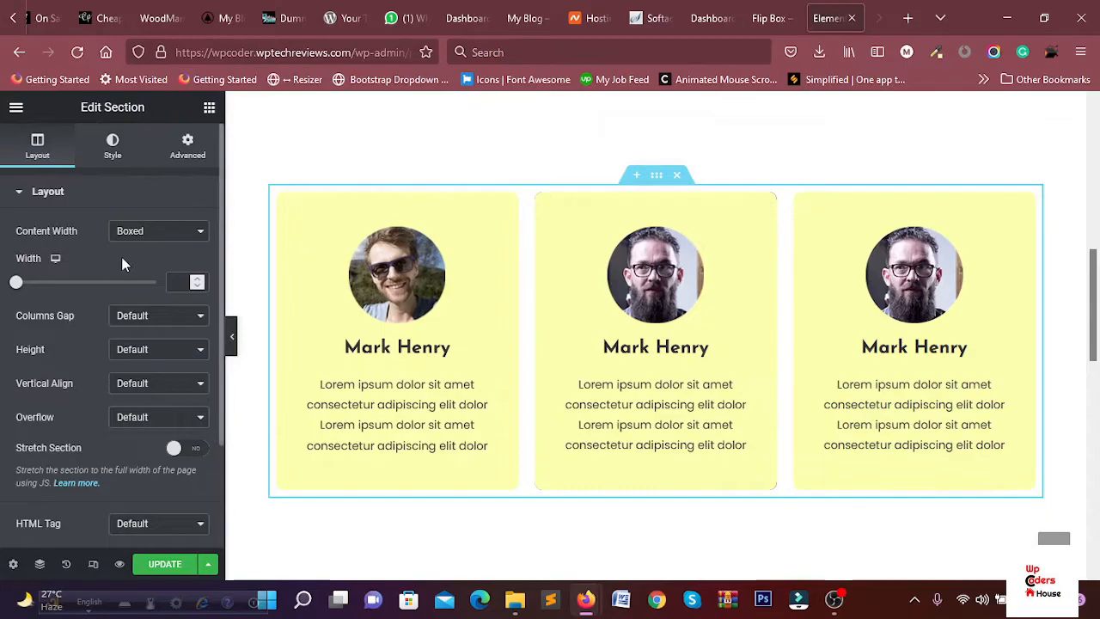
pyautogui.click(135, 318)
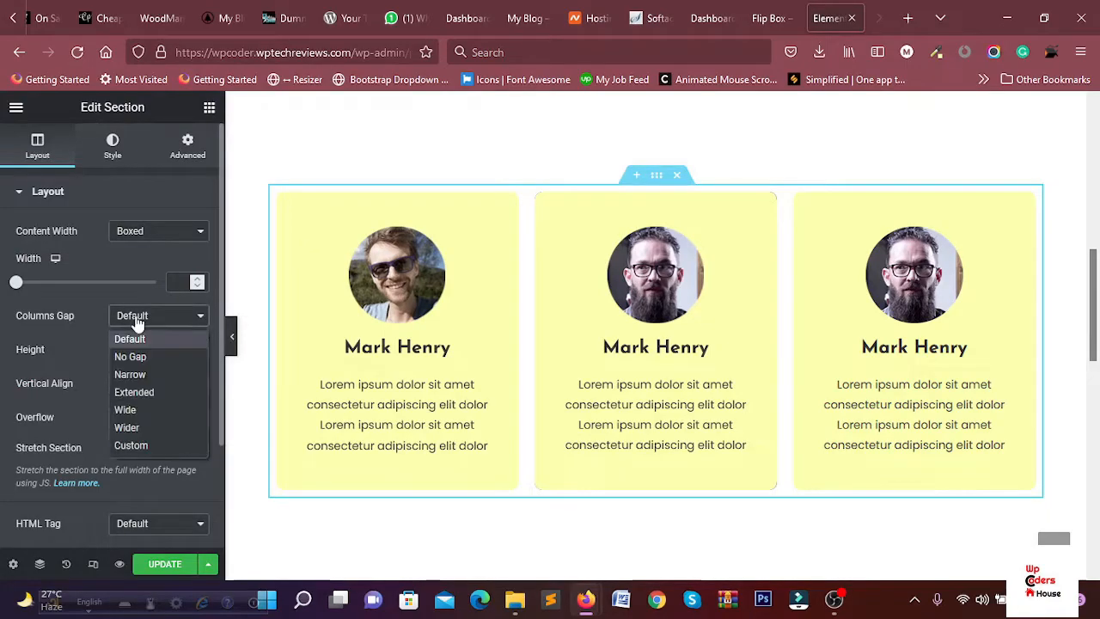
pyautogui.click(137, 392)
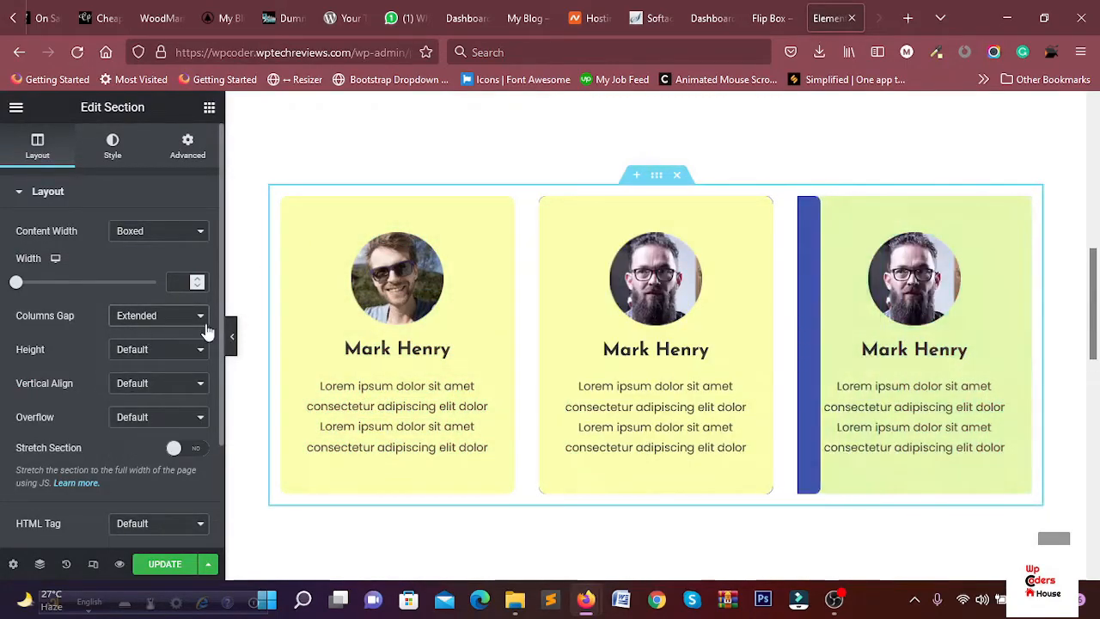
# Preview the three flip boxes without the editing panel and compare their layout with the reference page
pyautogui.click(233, 341)
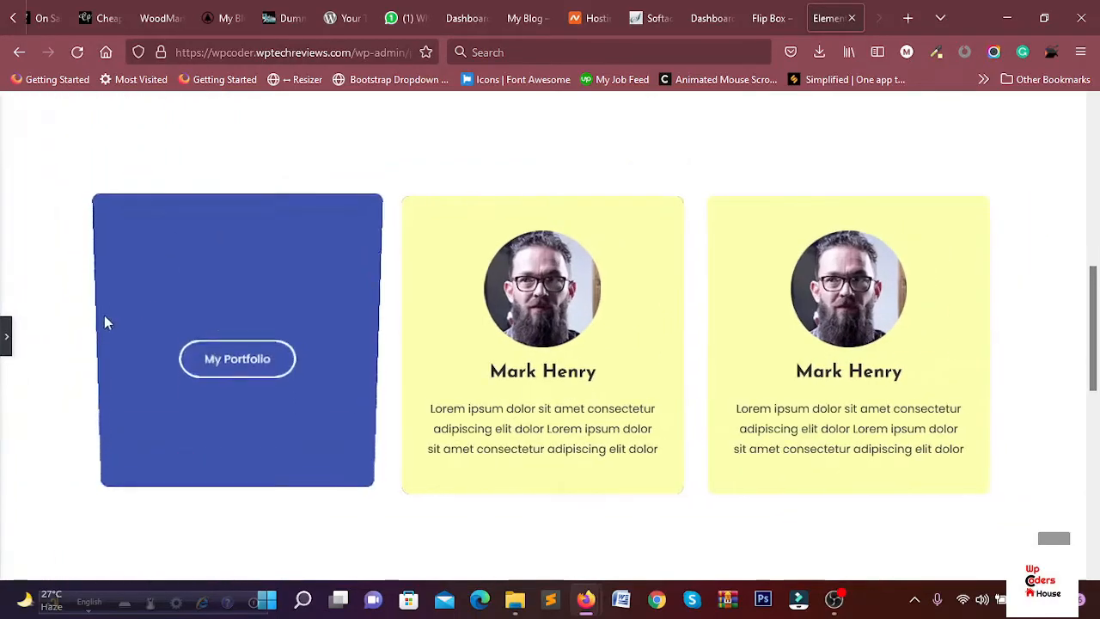
pyautogui.click(770, 16)
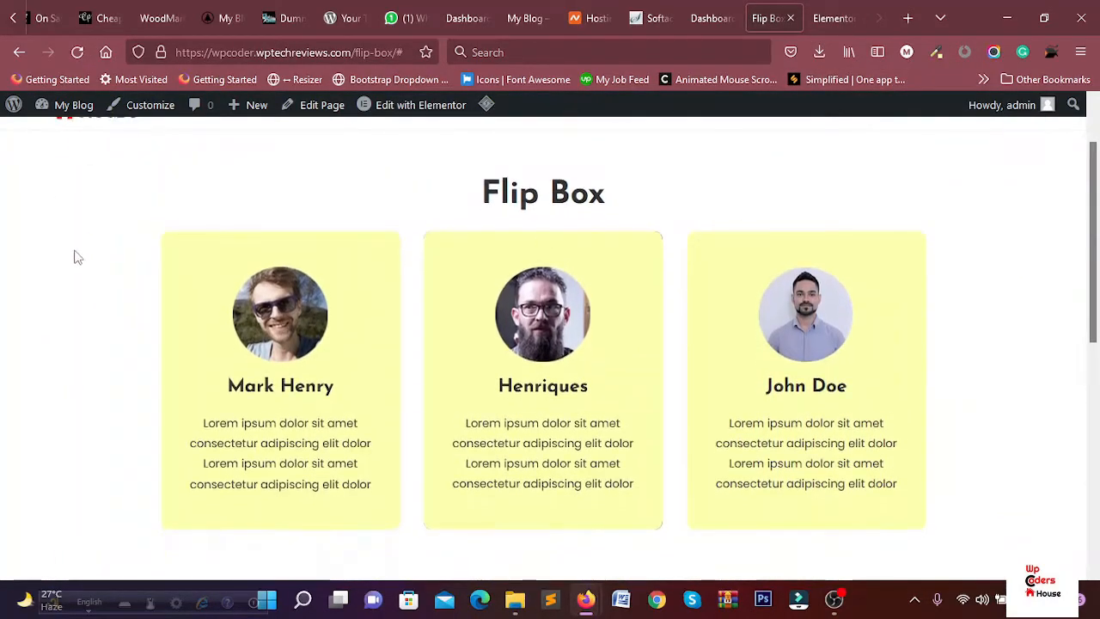
pyautogui.moveTo(67, 284); pyautogui.dragTo(45, 285)
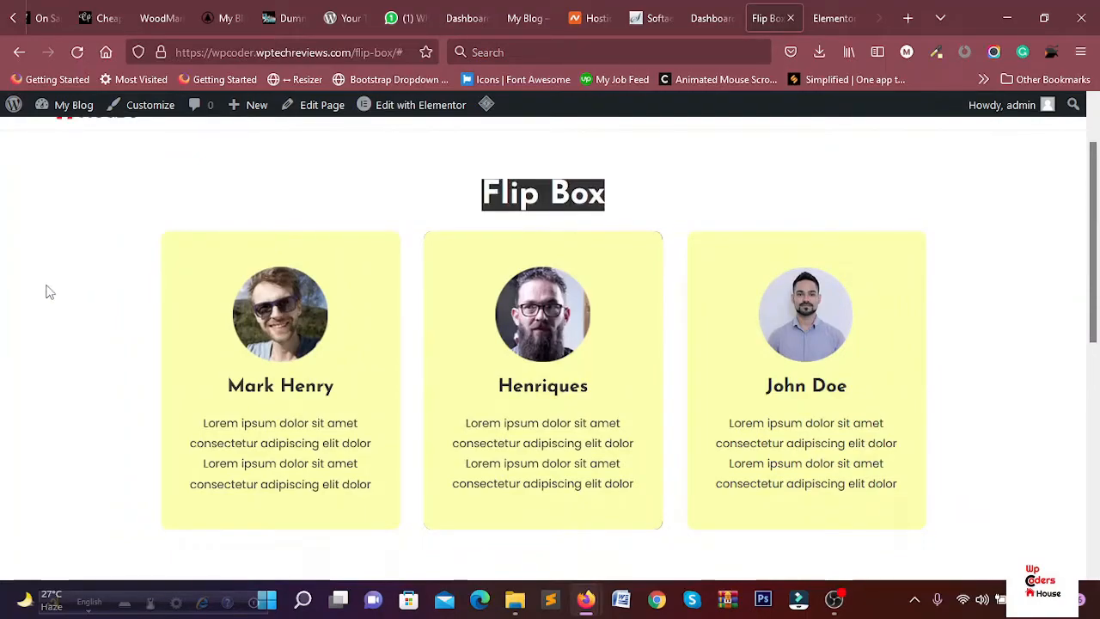
pyautogui.click(833, 19)
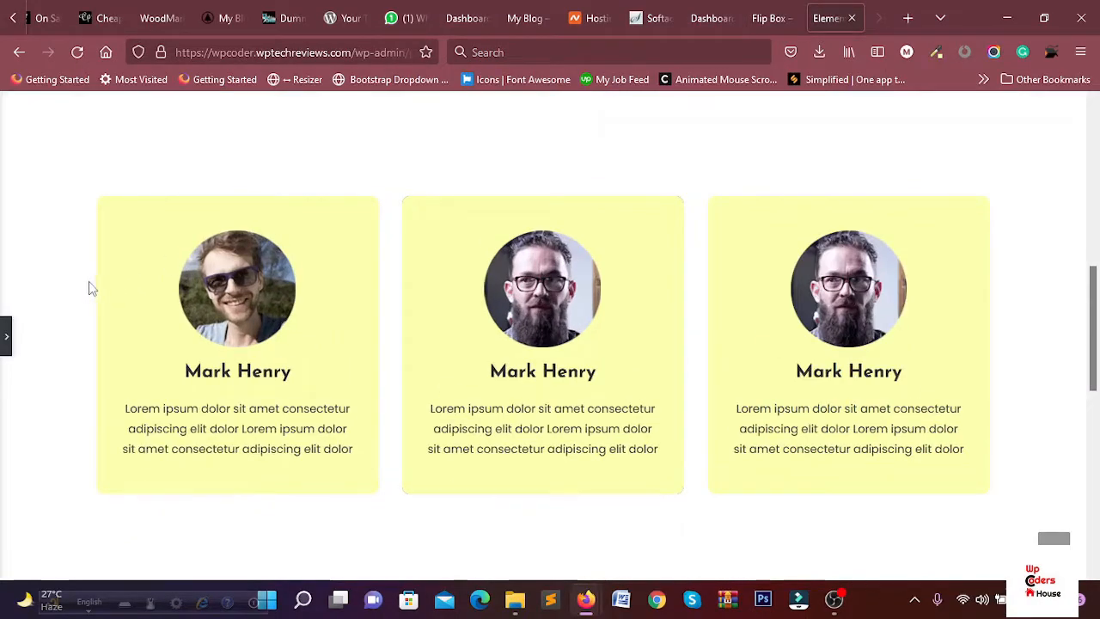
# Check the reference page, set the boxed content width of the flip boxes' section to 980, and preview it without the editing panel
pyautogui.click(798, 9)
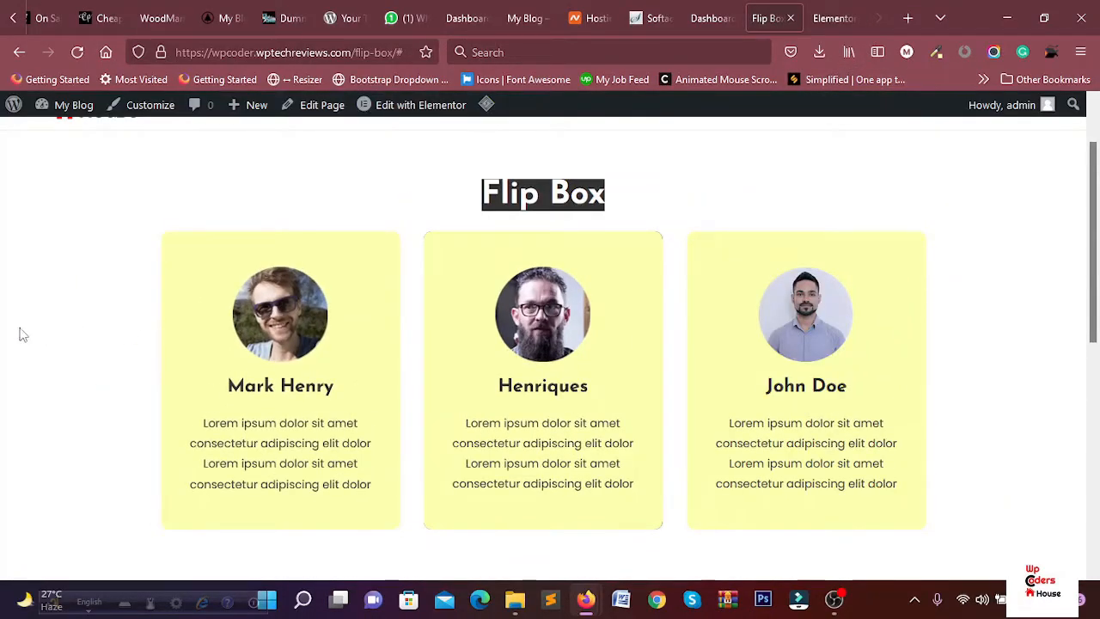
pyautogui.click(831, 10)
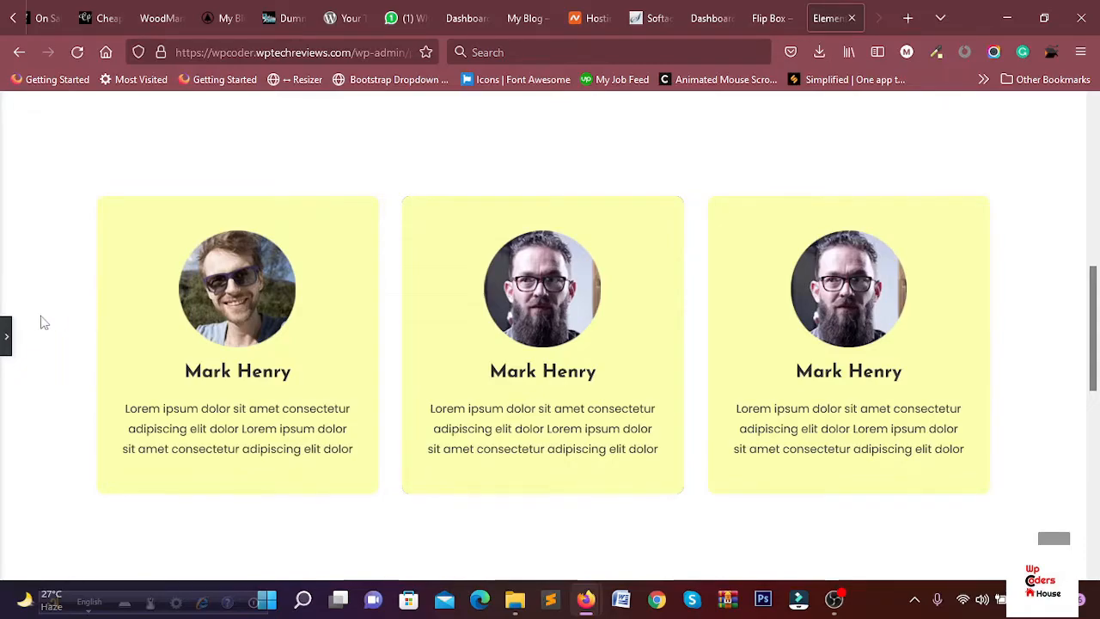
pyautogui.click(7, 344)
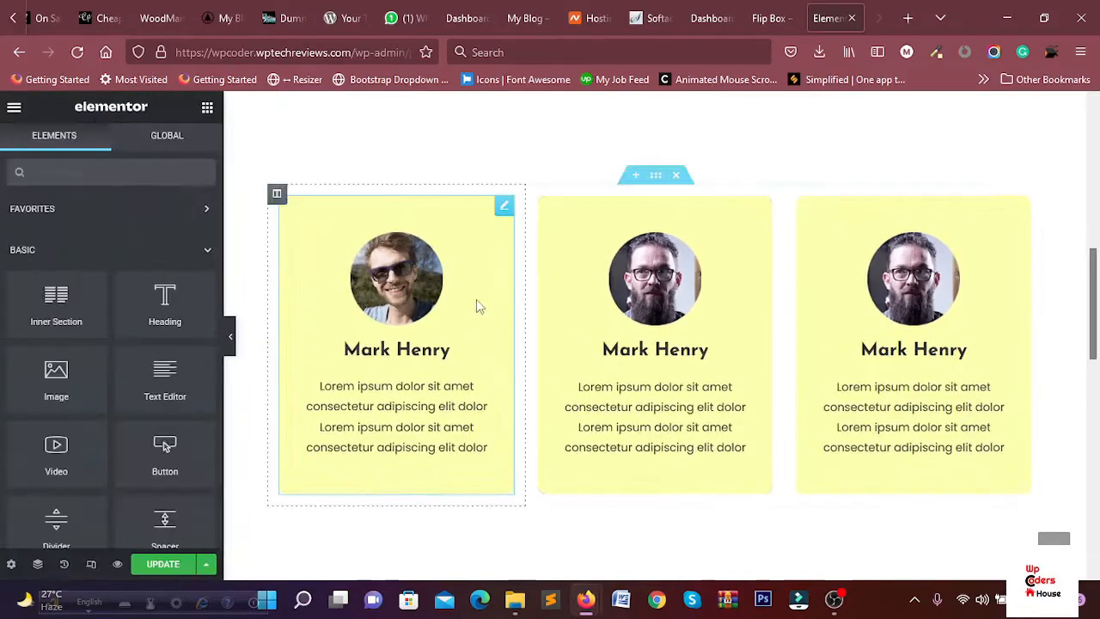
pyautogui.scroll(2, 593, 335)
pyautogui.scroll(-2, 649, 365)
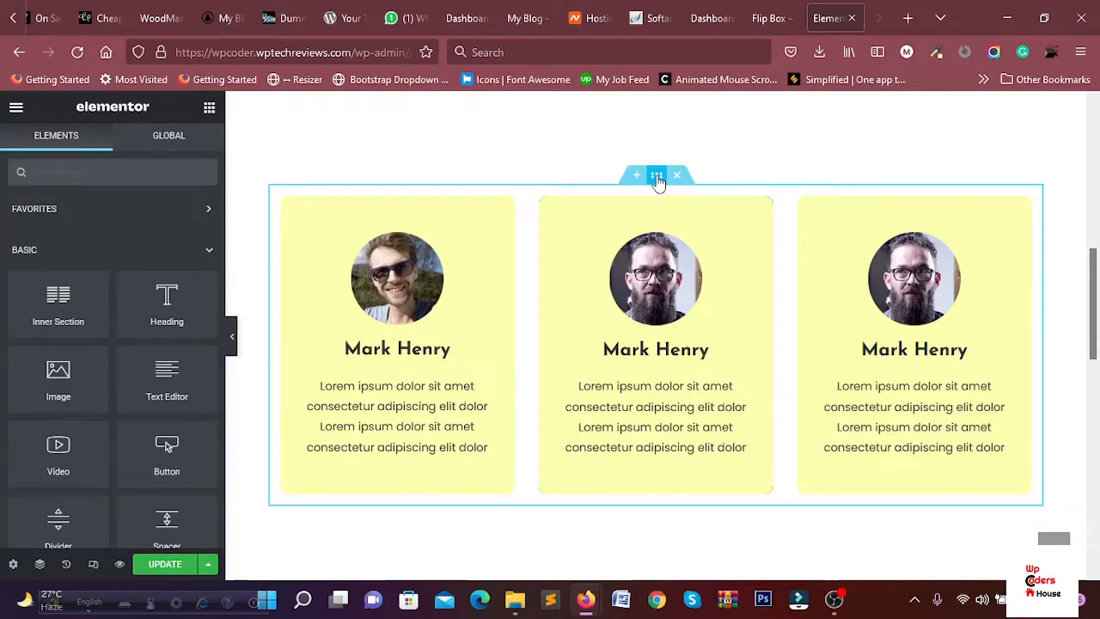
pyautogui.click(657, 176)
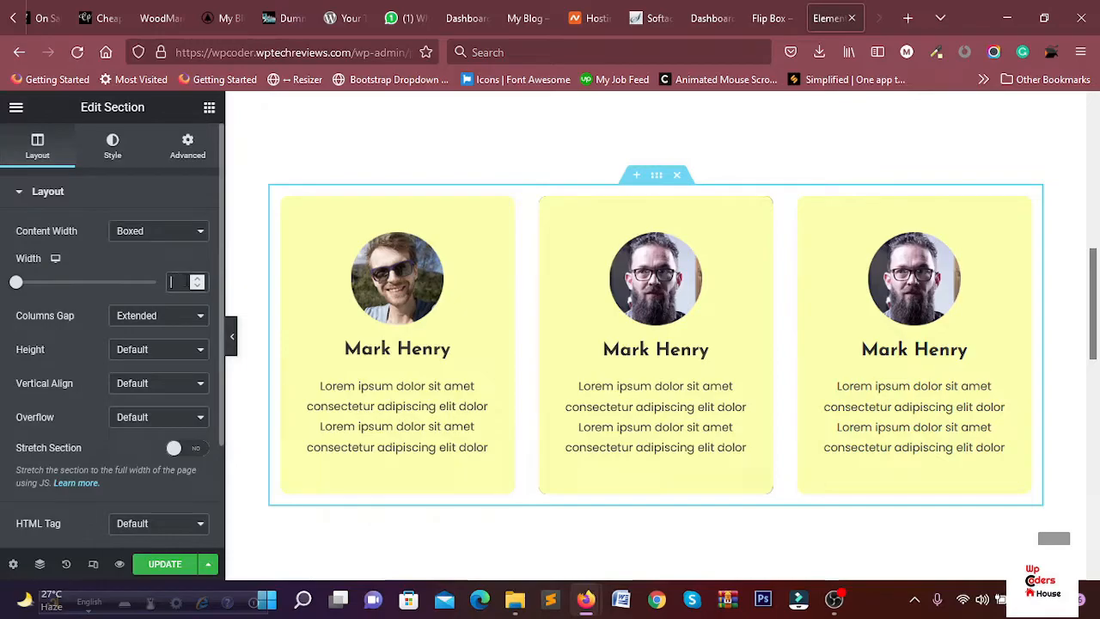
pyautogui.write('98')
pyautogui.write('0')
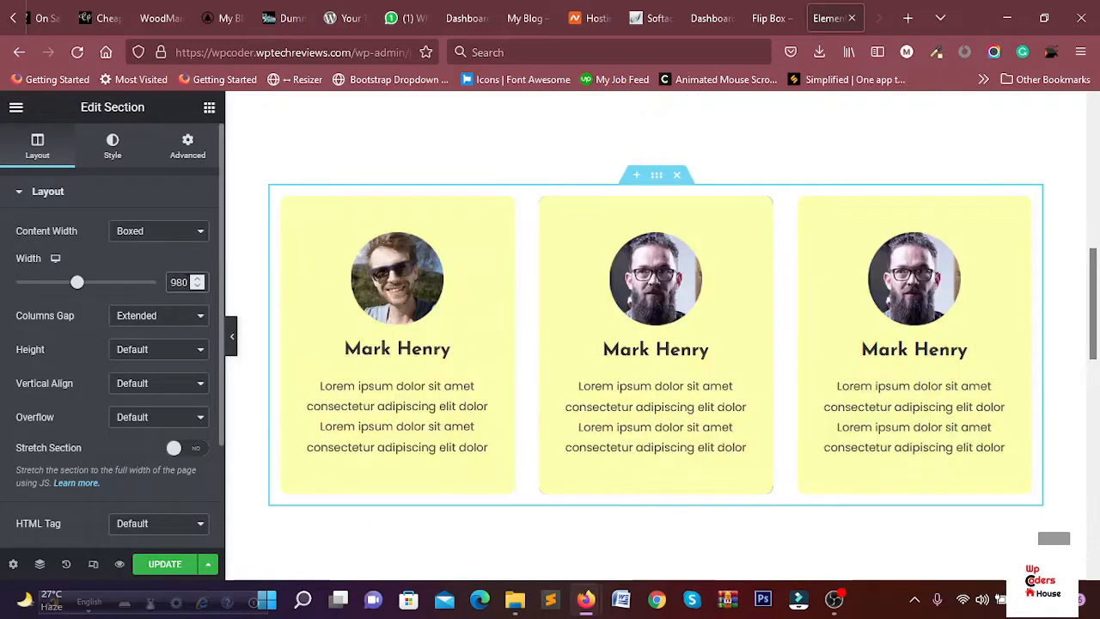
pyautogui.click(239, 348)
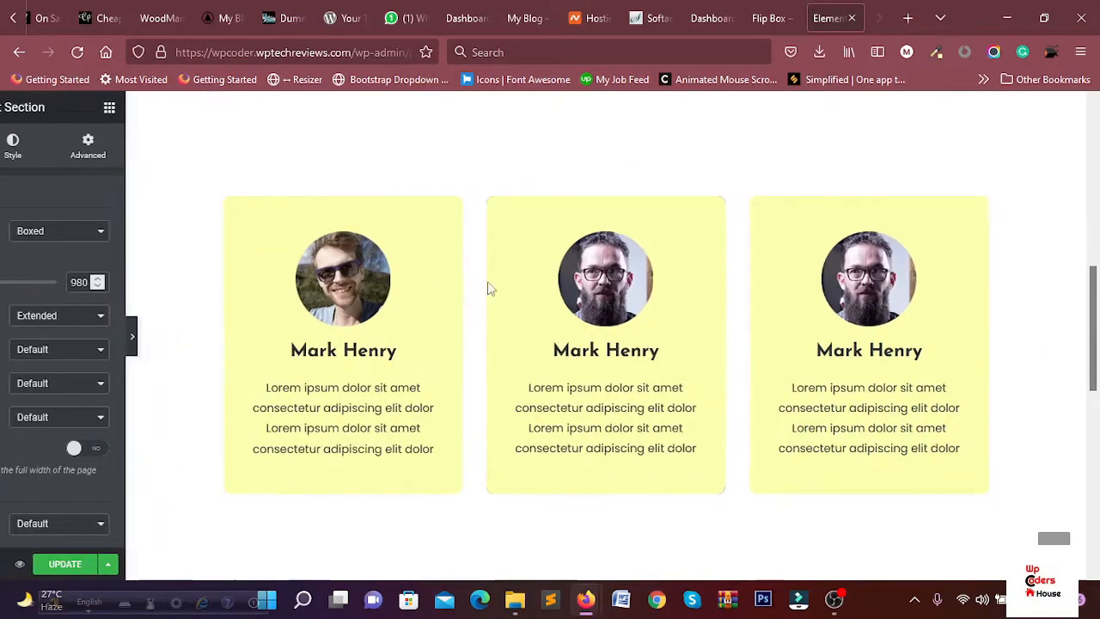
pyautogui.scroll(-1, 606, 385)
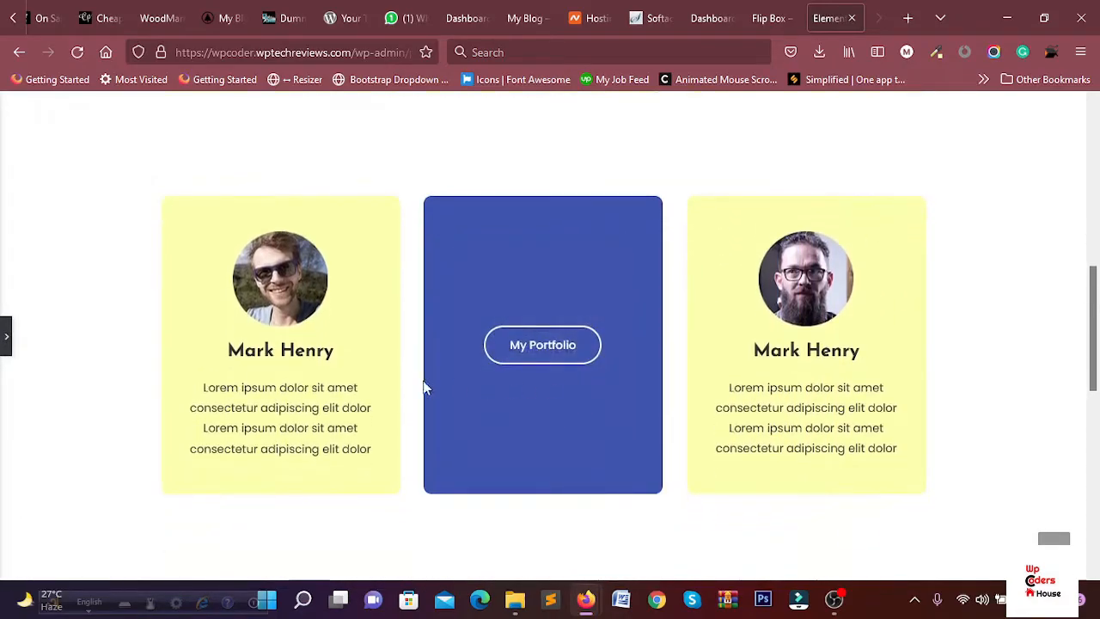